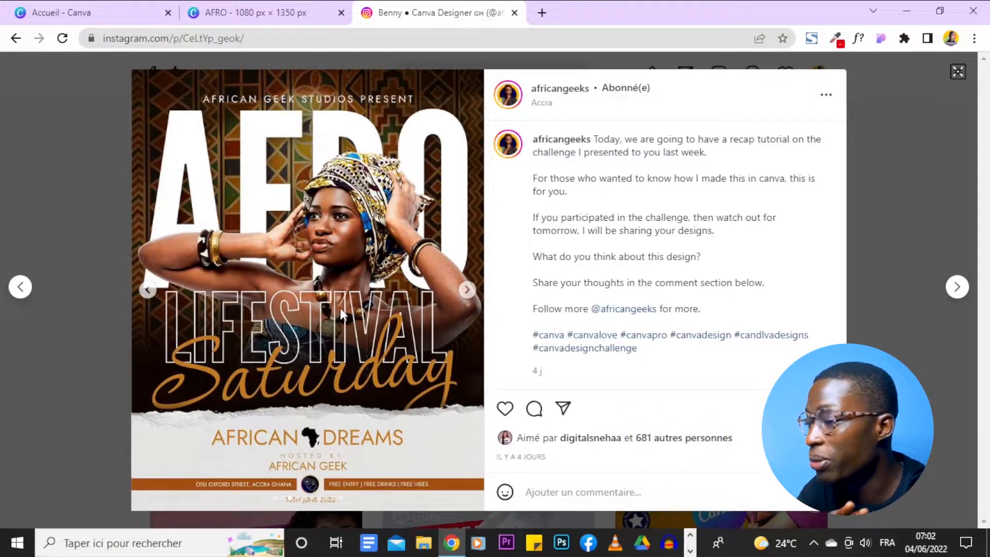
Examine the Instagram tutorial post on the AFRO poster slide by slide through to the last slide, including its caption and comments.
left_click(147, 290)
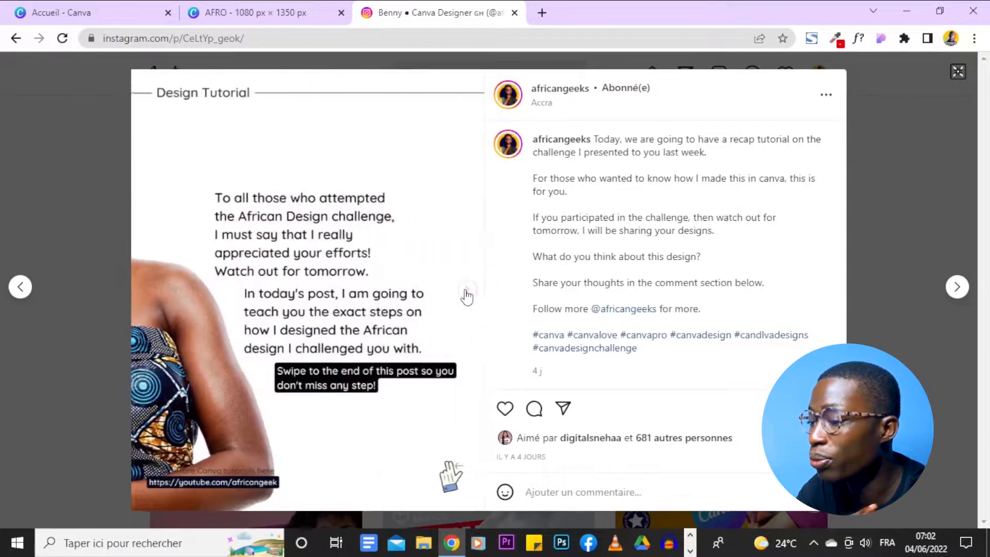
left_click(467, 291)
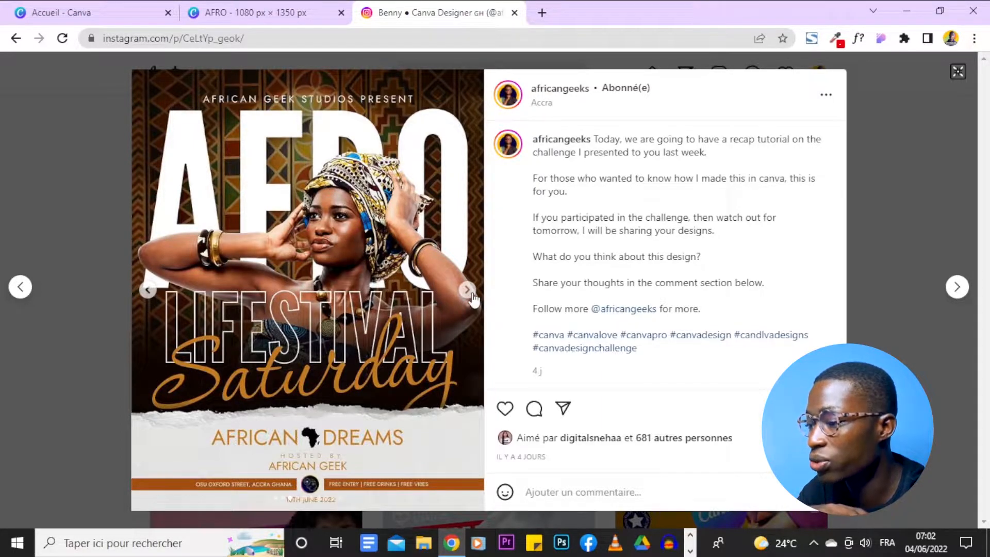
left_click(470, 293)
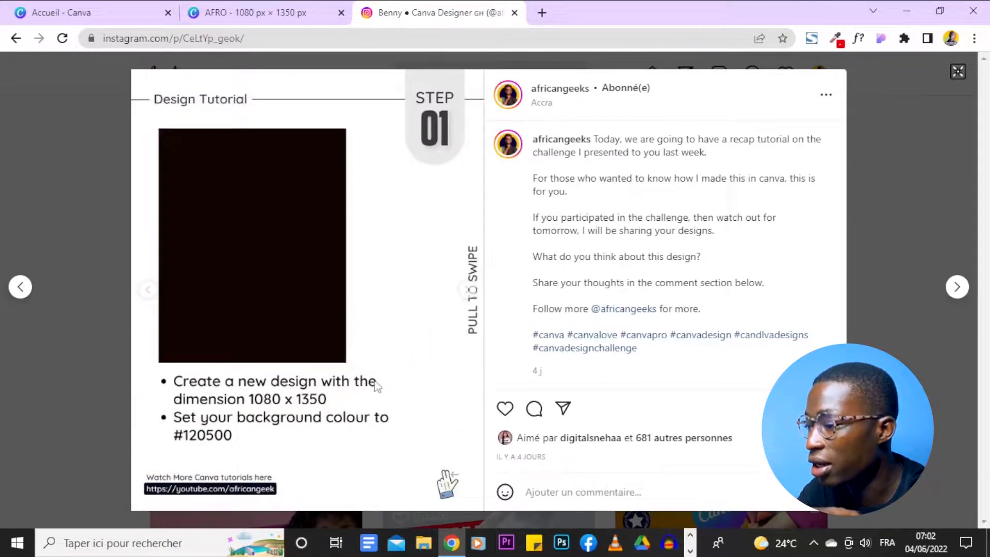
left_click(471, 293)
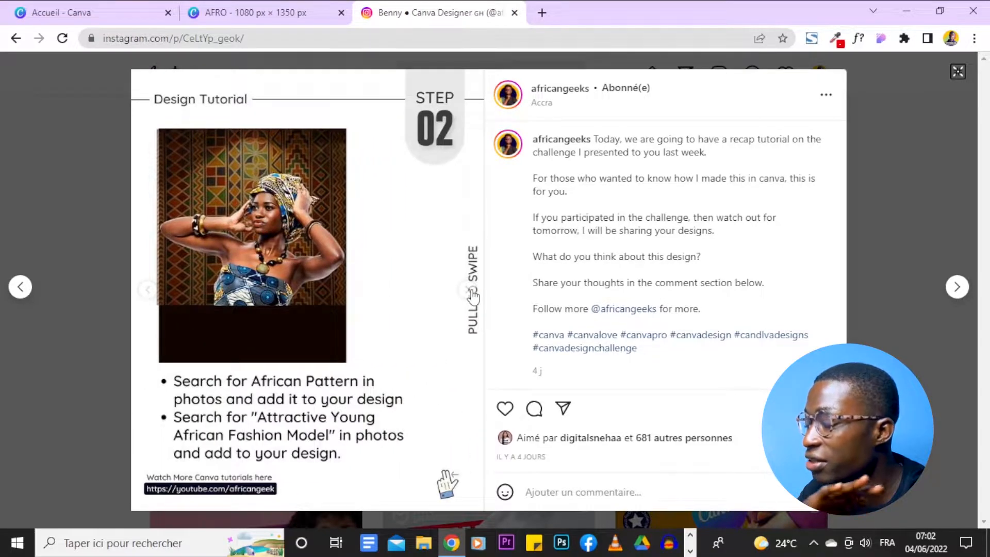
left_click(471, 293)
left_click(472, 293)
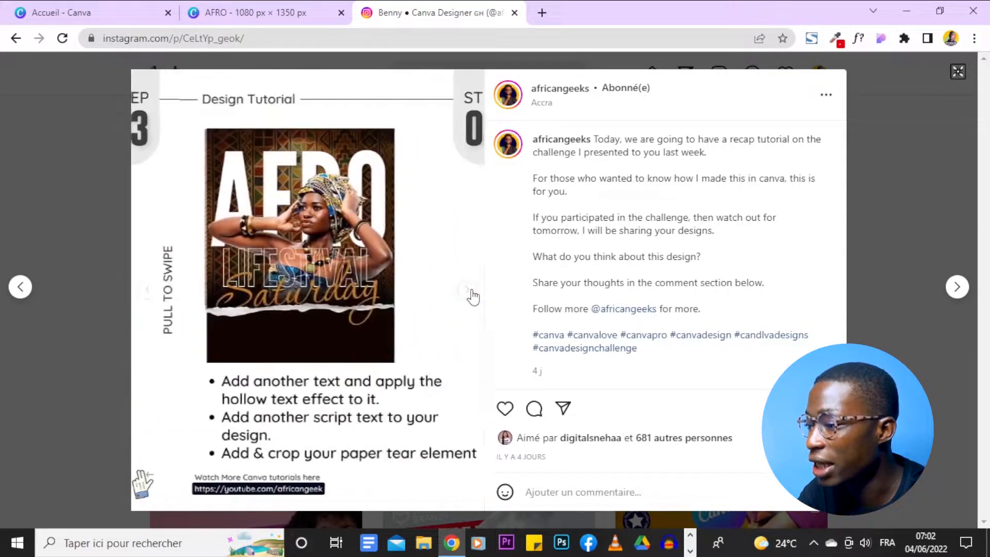
left_click(471, 293)
left_click(471, 293)
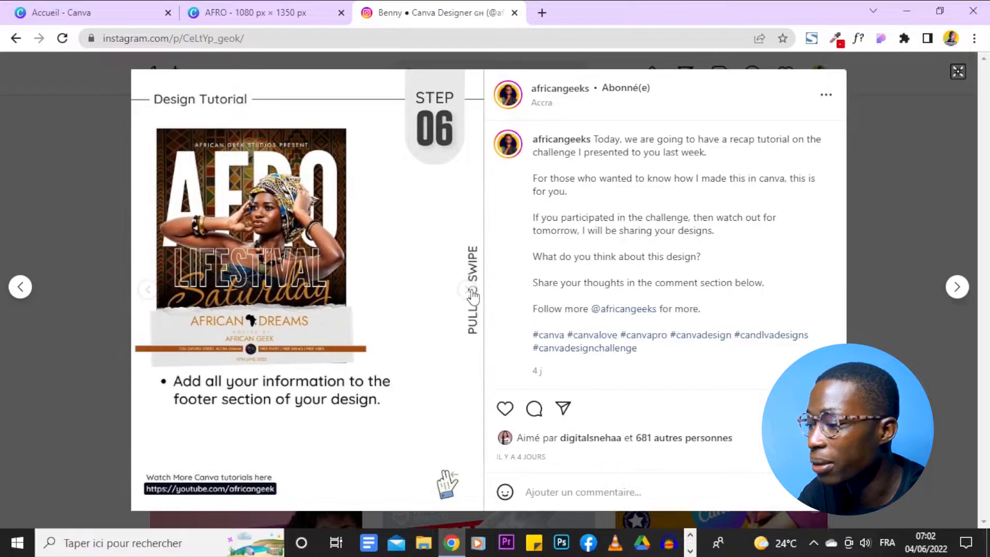
left_click(472, 293)
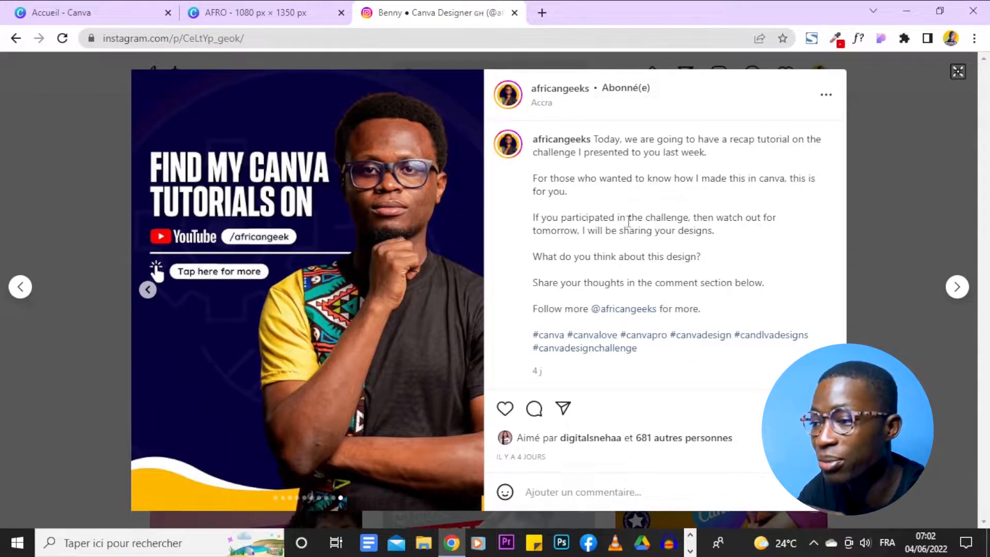
scroll(629, 220, "down", 1)
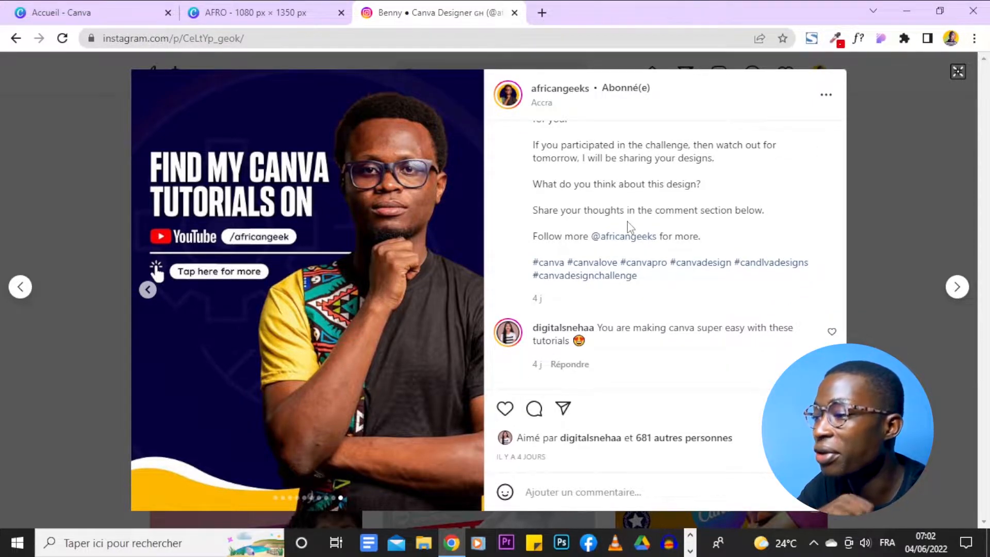
scroll(628, 227, "up", 1)
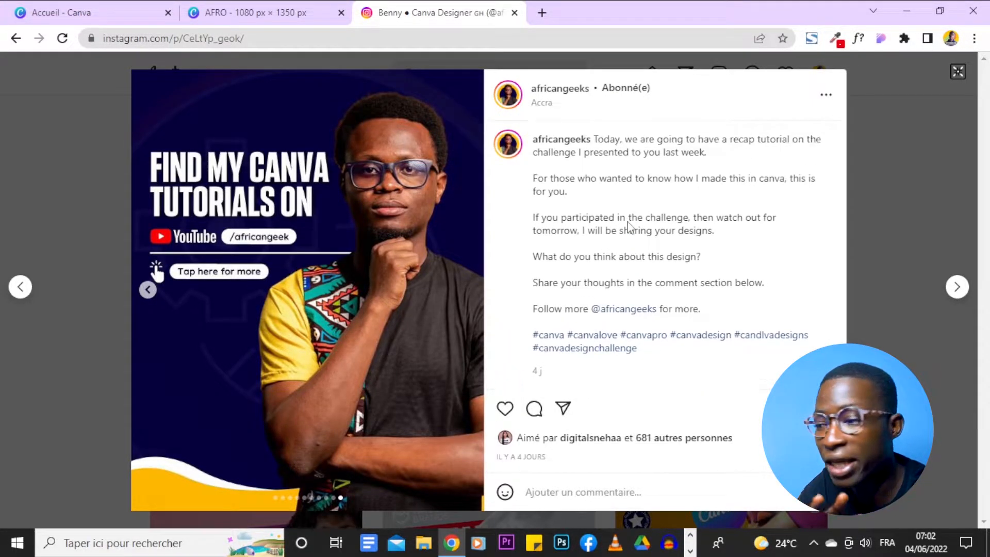
Go back through the tutorial slides to the finished AFRO Lifestival poster and view it.
left_click(153, 290)
left_click(158, 290)
left_click(158, 291)
left_click(157, 290)
left_click(158, 291)
left_click(158, 292)
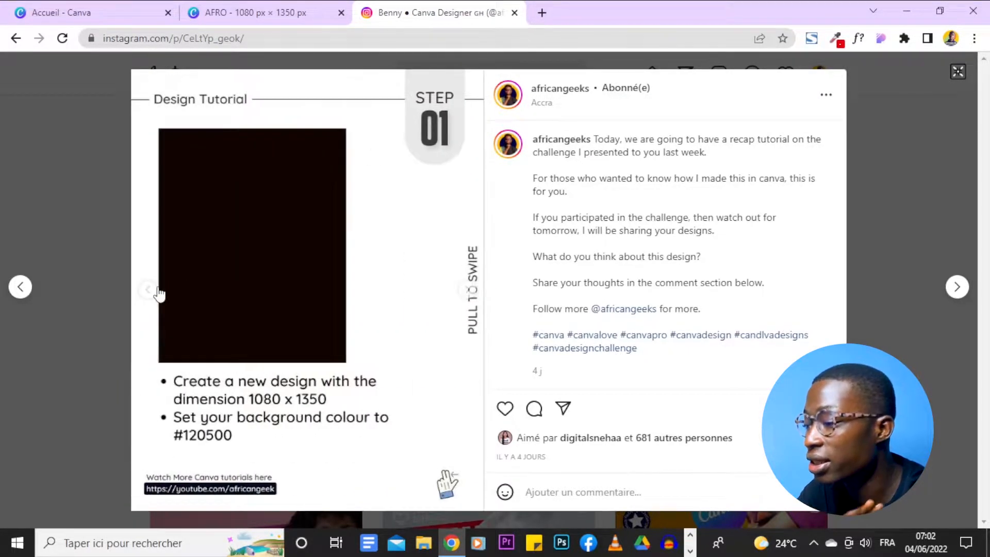
left_click(158, 291)
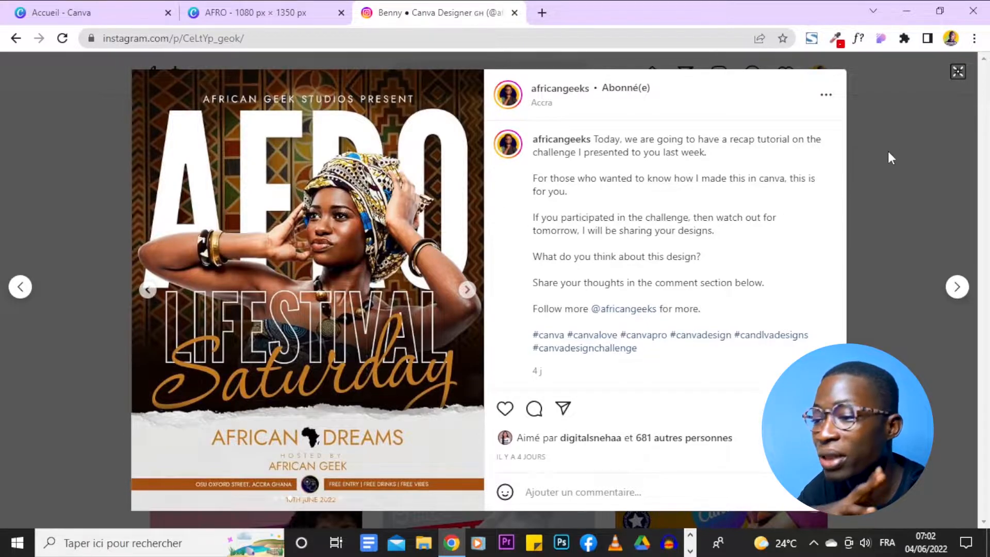
left_click(957, 77)
left_click(449, 14)
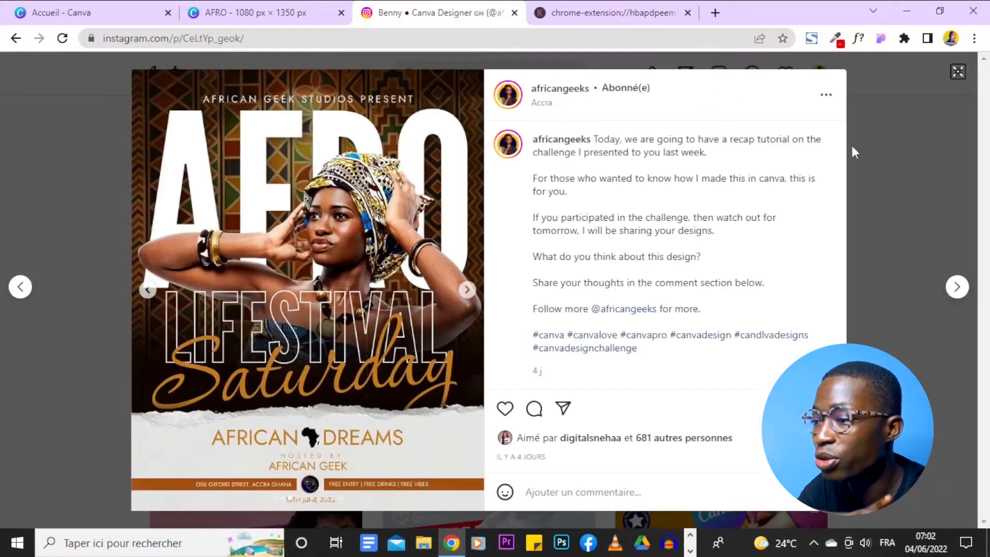
left_click(894, 141)
Switch to the AFRO design in Canva and examine the whole poster from the title to the footer.
left_click(301, 6)
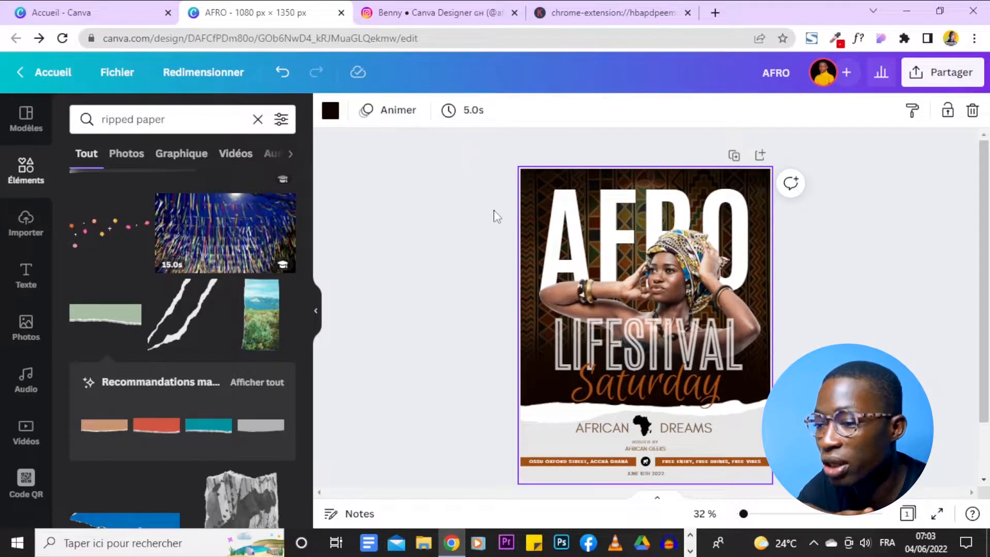
scroll(496, 217, "down", 1)
scroll(656, 343, "up", 2)
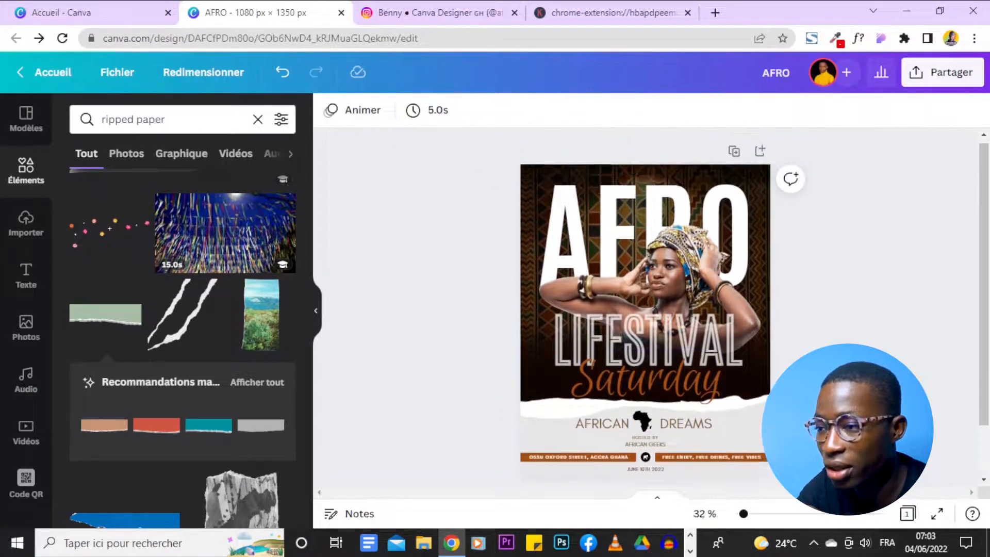
left_click_drag(744, 514, 745, 516)
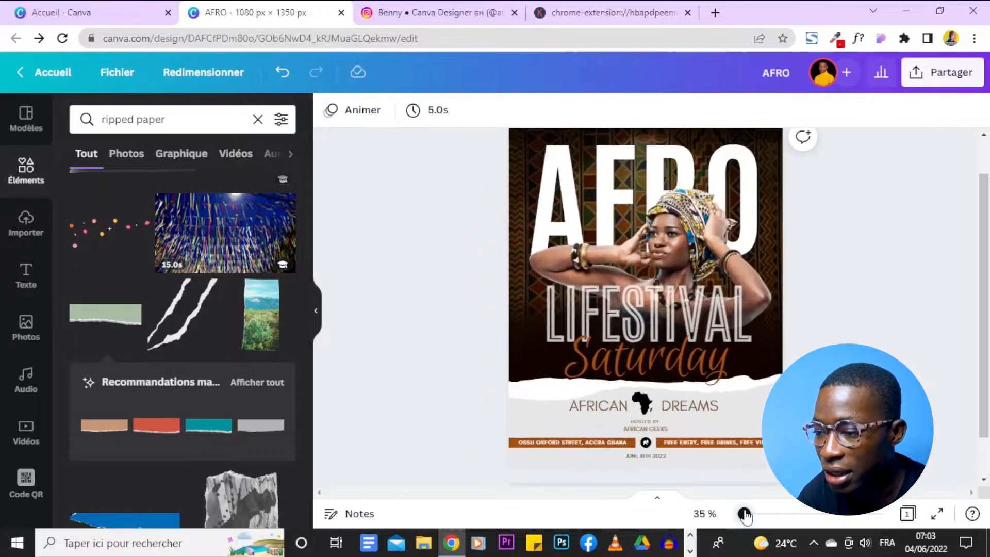
scroll(869, 325, "up", 2)
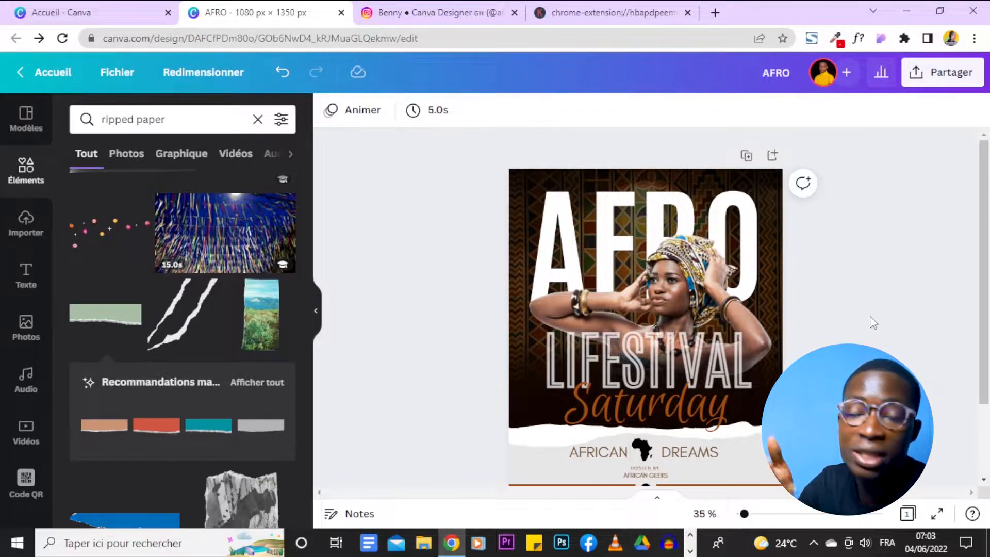
scroll(873, 323, "down", 2)
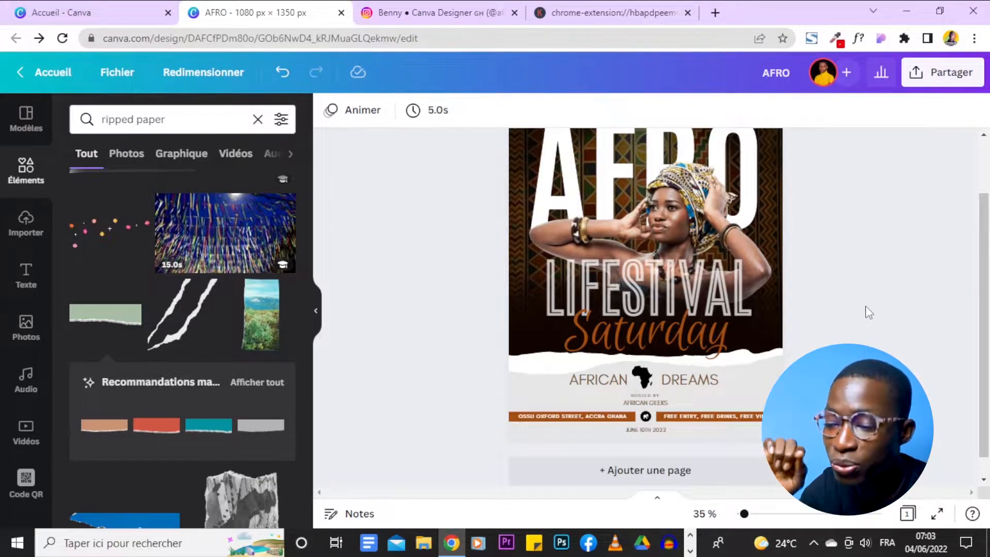
scroll(870, 312, "up", 2)
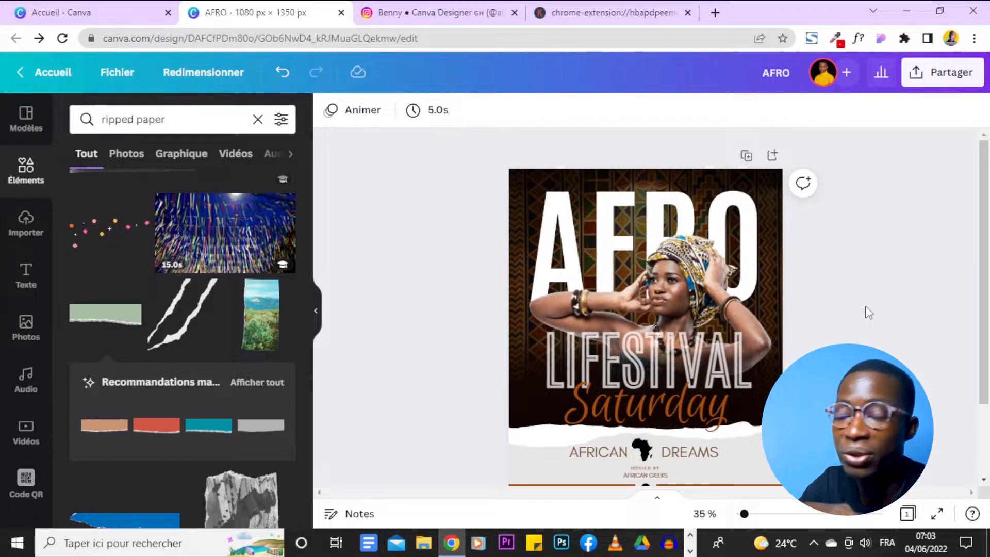
scroll(870, 312, "down", 3)
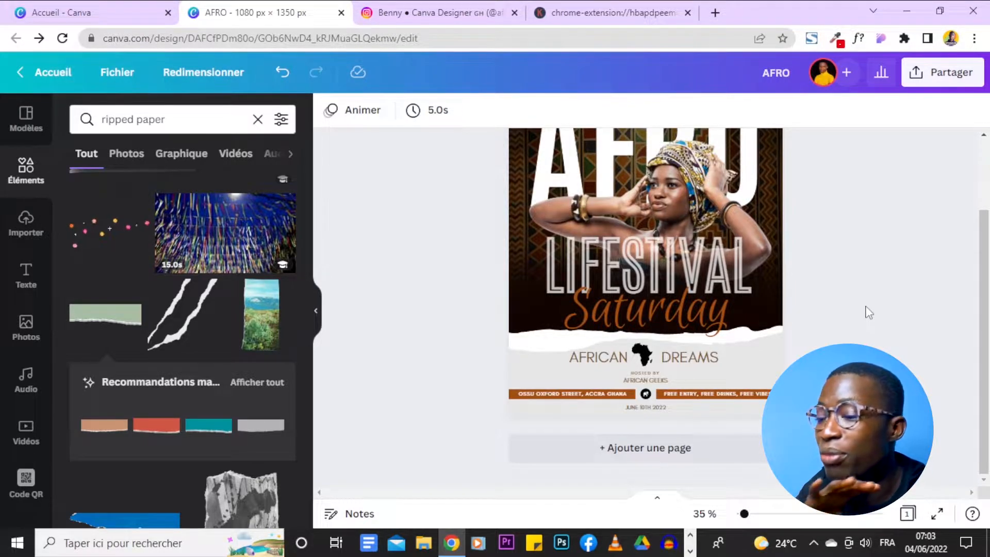
scroll(870, 312, "up", 3)
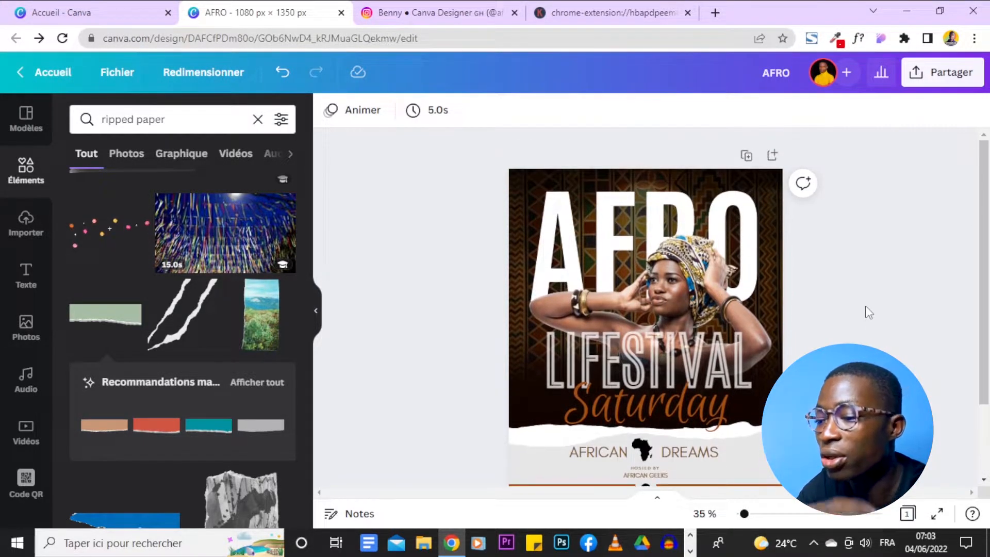
scroll(869, 312, "down", 2)
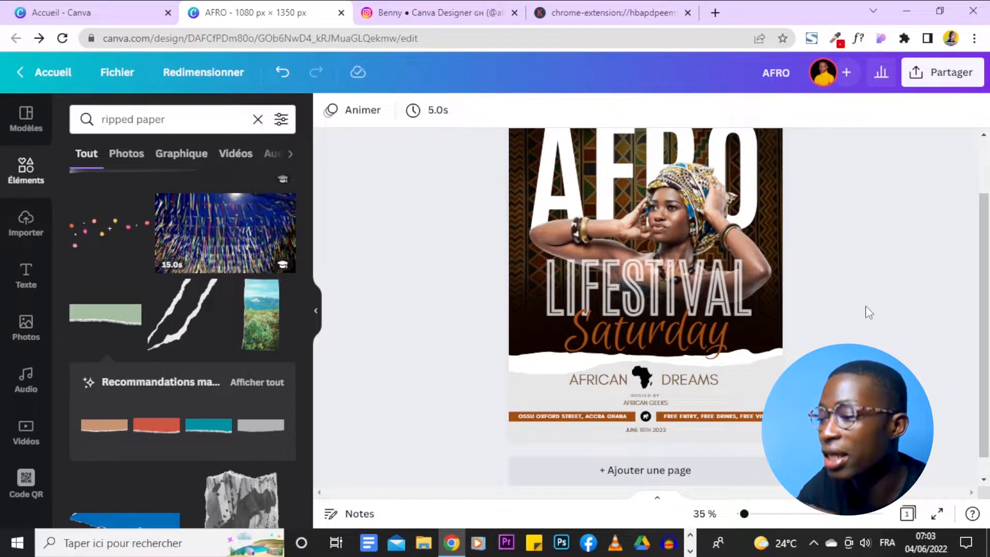
scroll(868, 312, "up", 2)
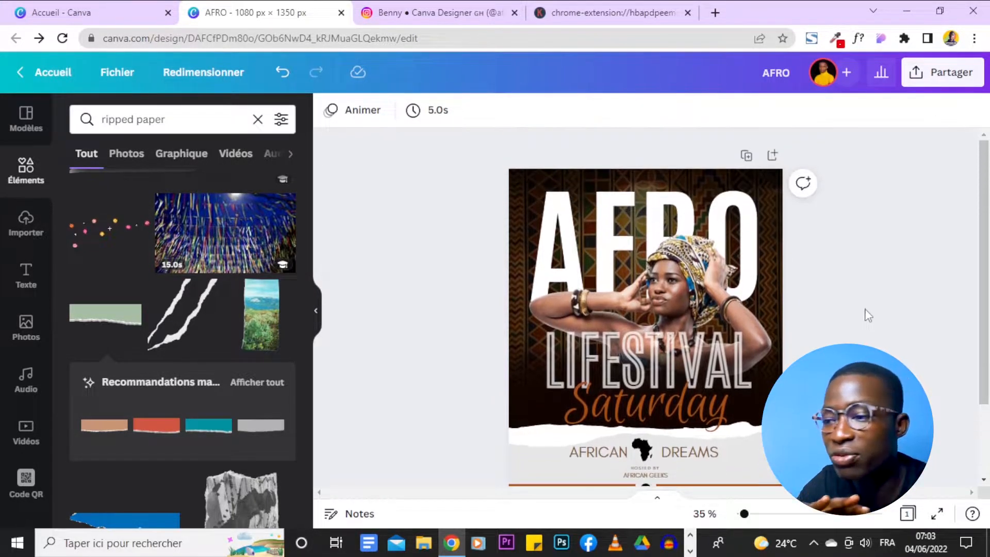
left_click_drag(744, 514, 742, 516)
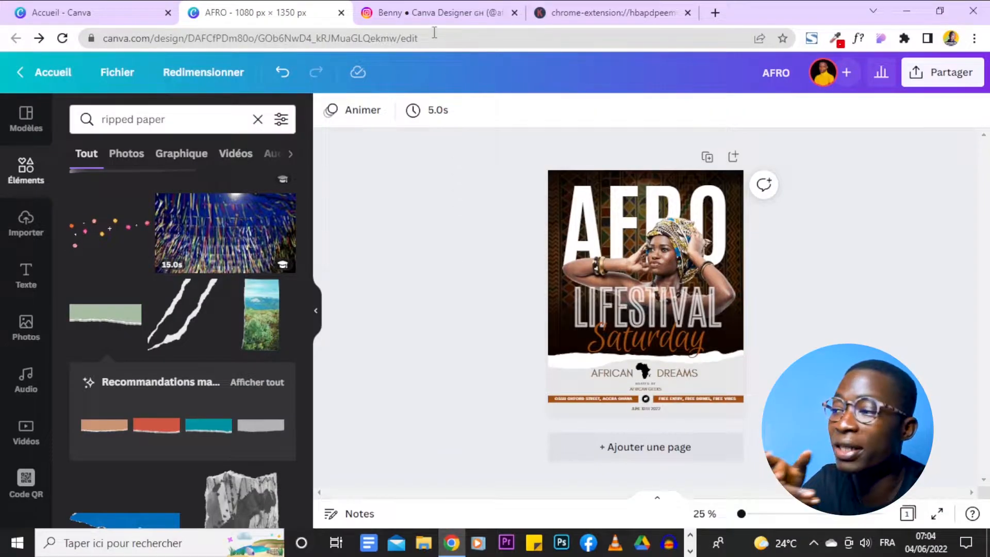
Return to Instagram, reopen the African poster design post and read its Step 01 instructions.
left_click(429, 14)
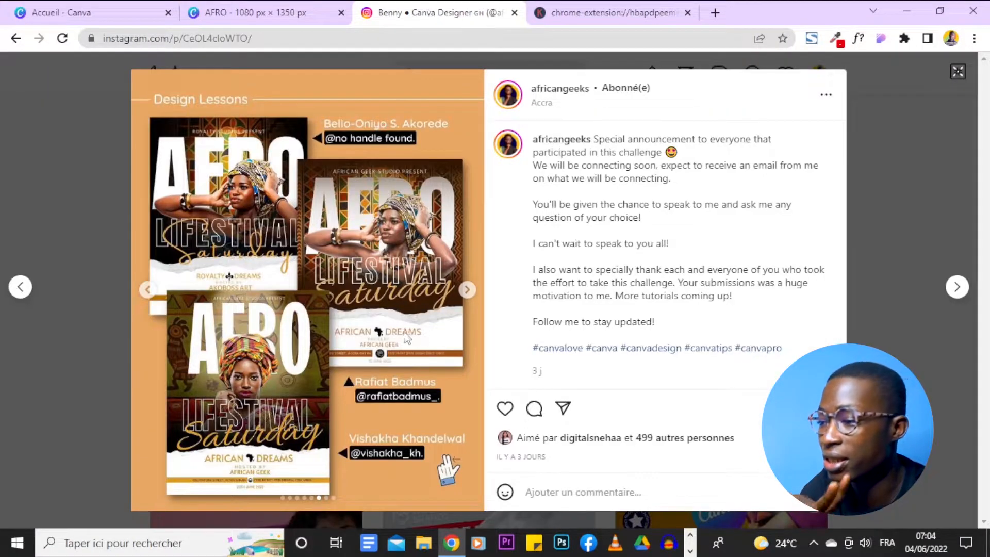
left_click(868, 189)
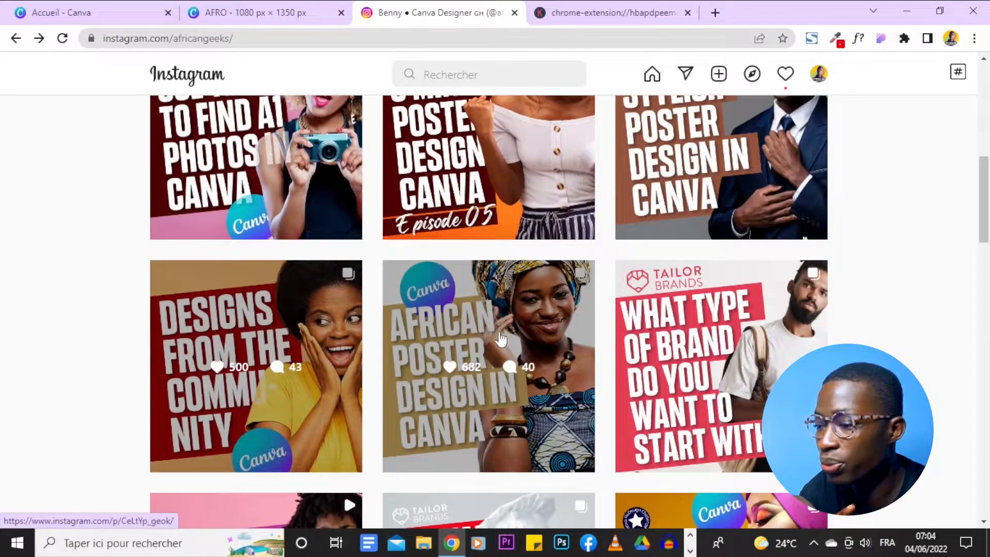
left_click(500, 335)
left_click(466, 290)
left_click(466, 290)
left_click(466, 290)
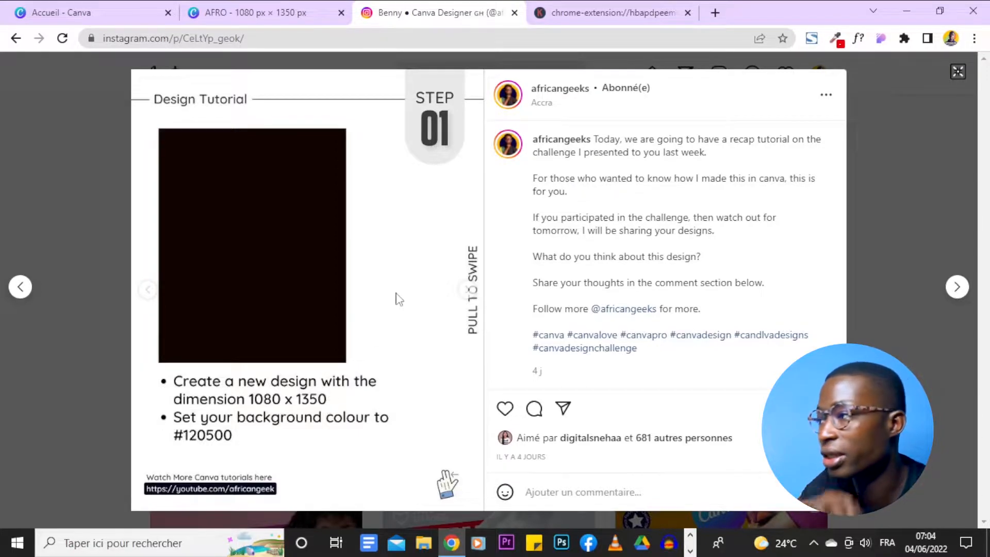
Switch to the Canva home page and create a new custom-size design of 1080 × 1350 px.
left_click(43, 14)
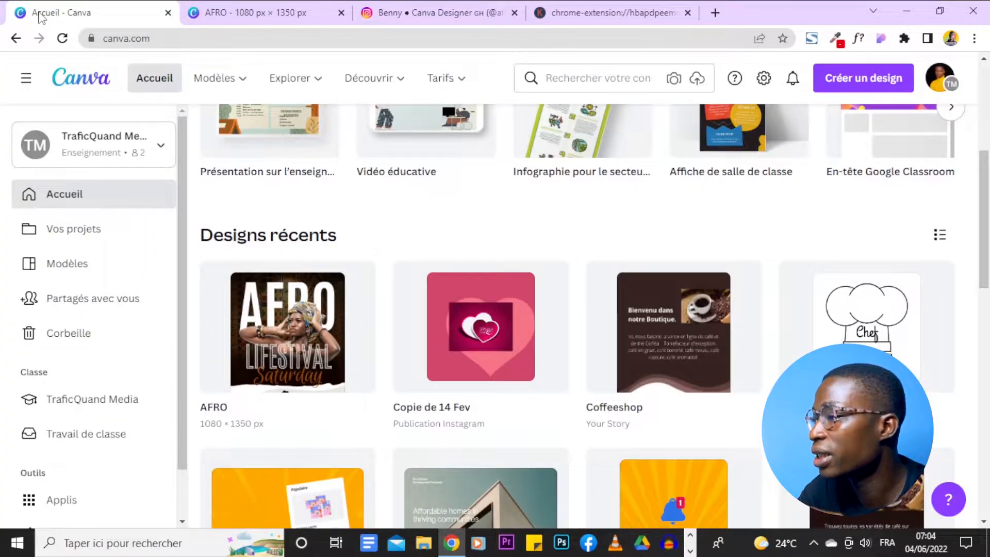
scroll(562, 206, "up", 6)
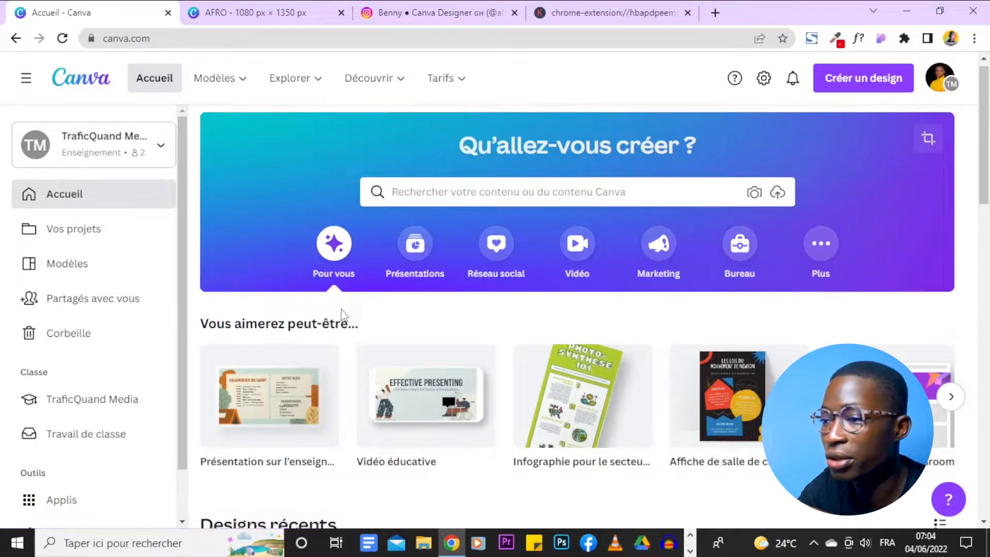
left_click(866, 88)
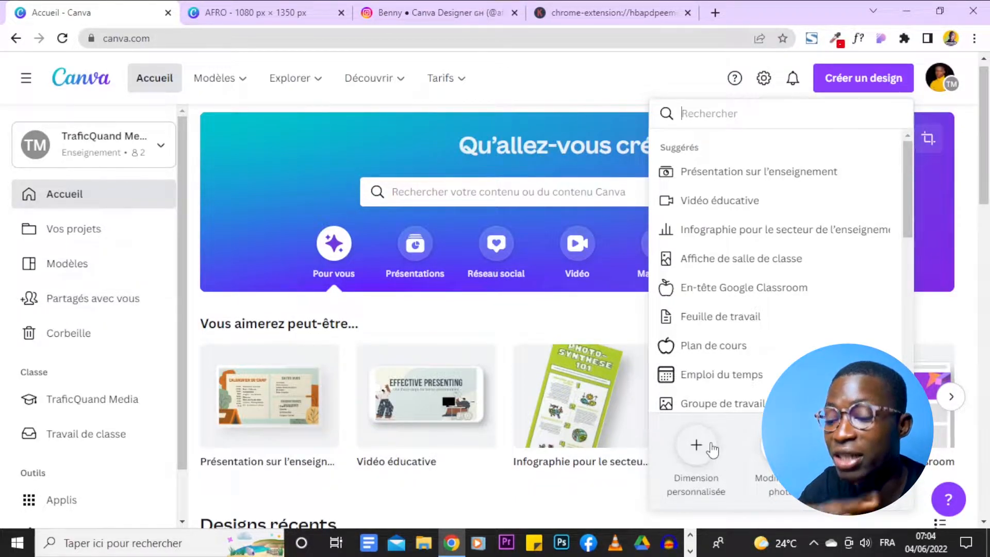
left_click(697, 446)
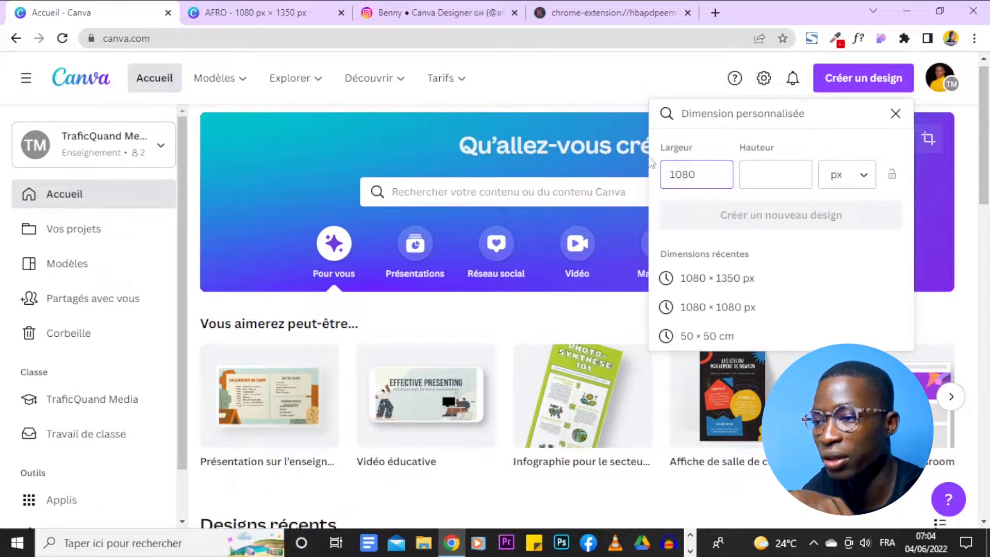
left_click(780, 173)
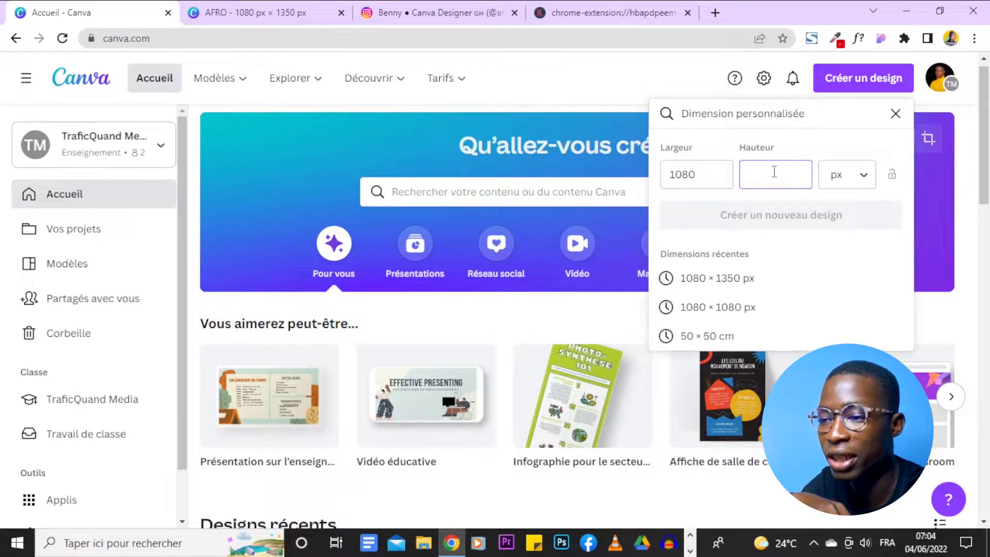
type("1350")
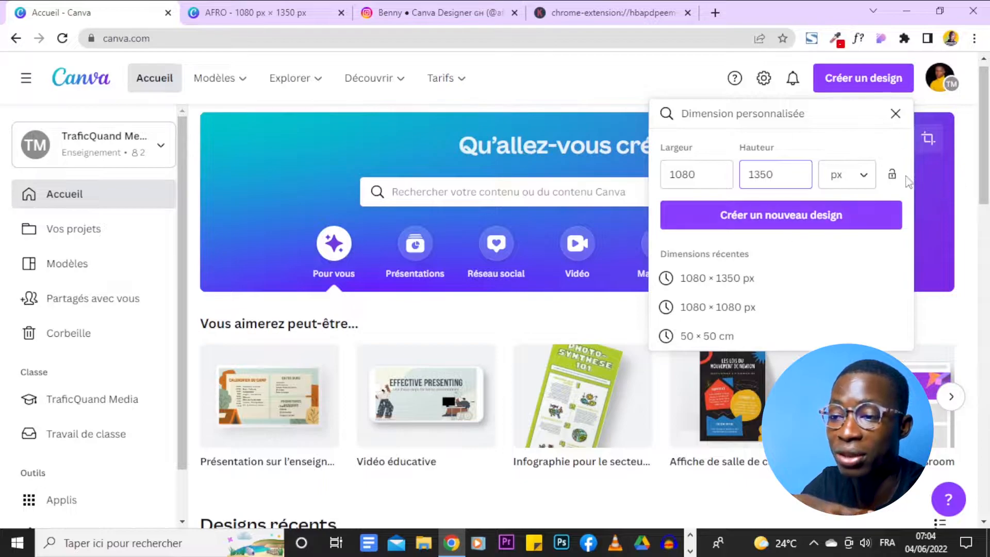
left_click(862, 175)
left_click(862, 175)
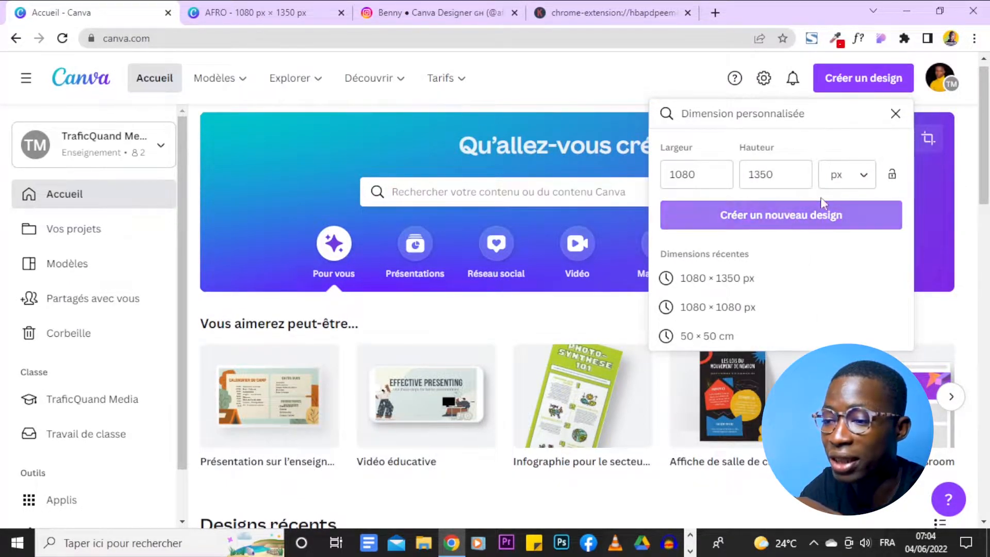
left_click(818, 227)
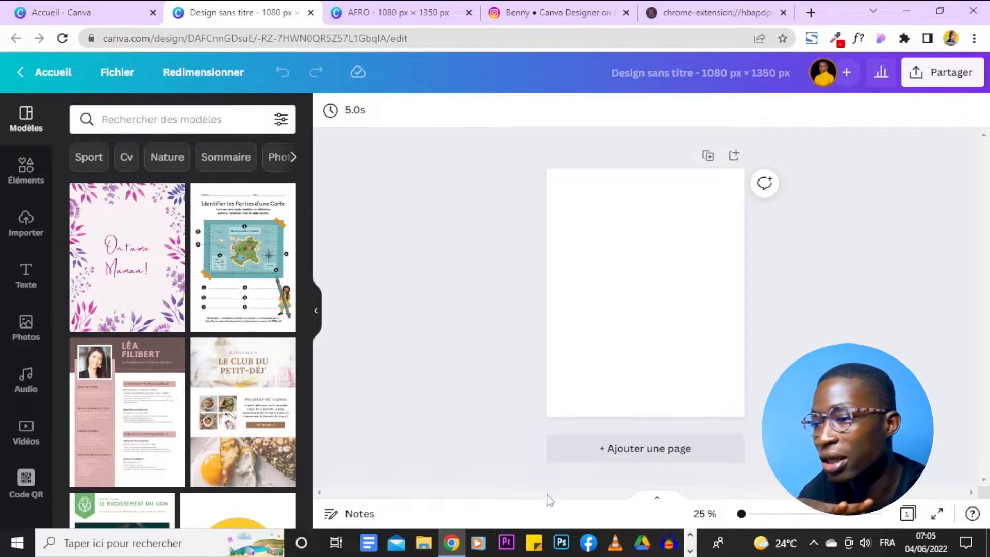
Rename the untitled design as "Challenge African Geeks".
left_click(119, 75)
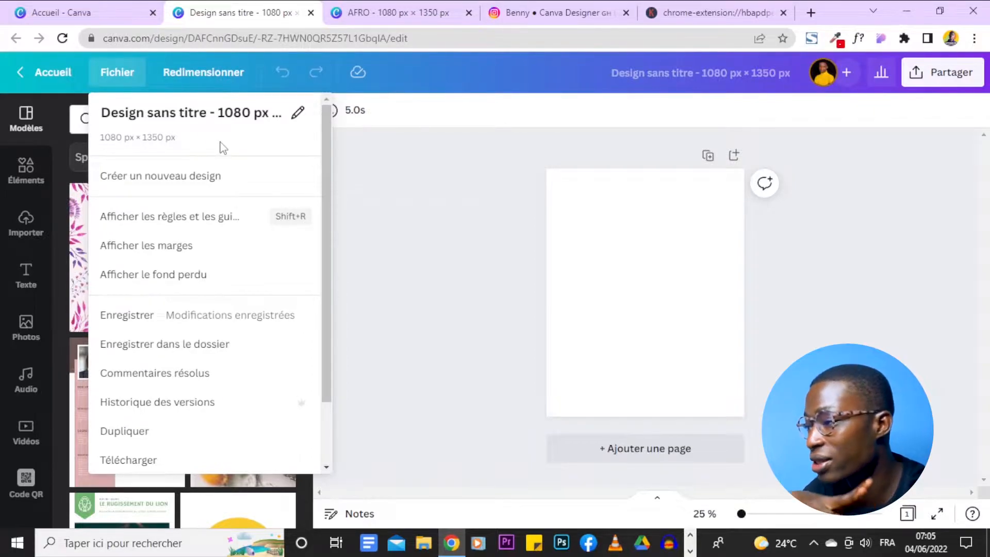
left_click(507, 195)
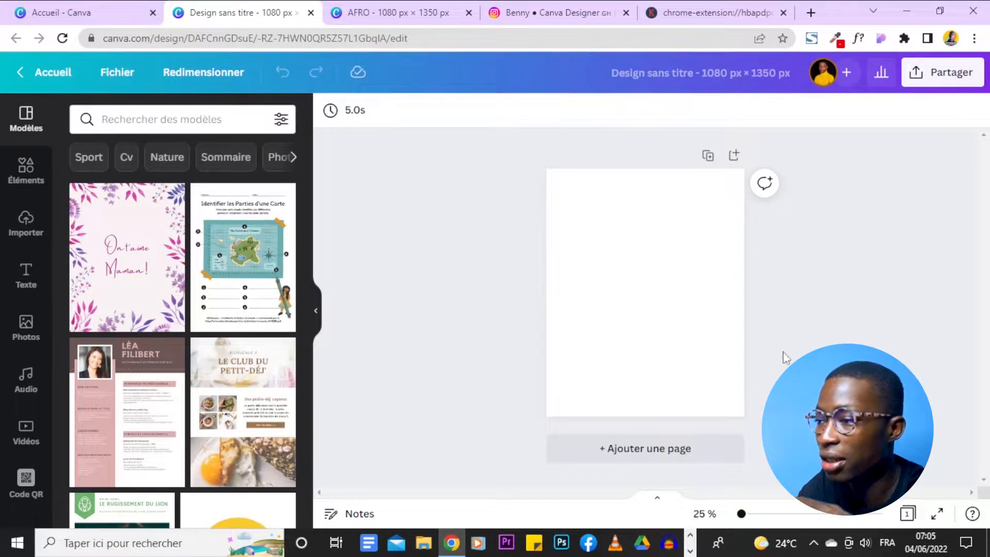
left_click(751, 84)
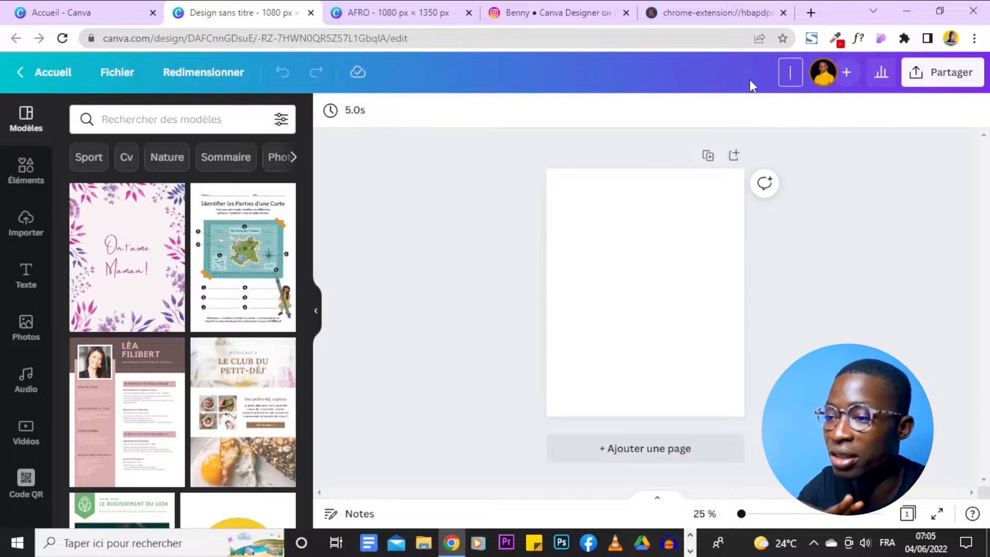
type("Ch")
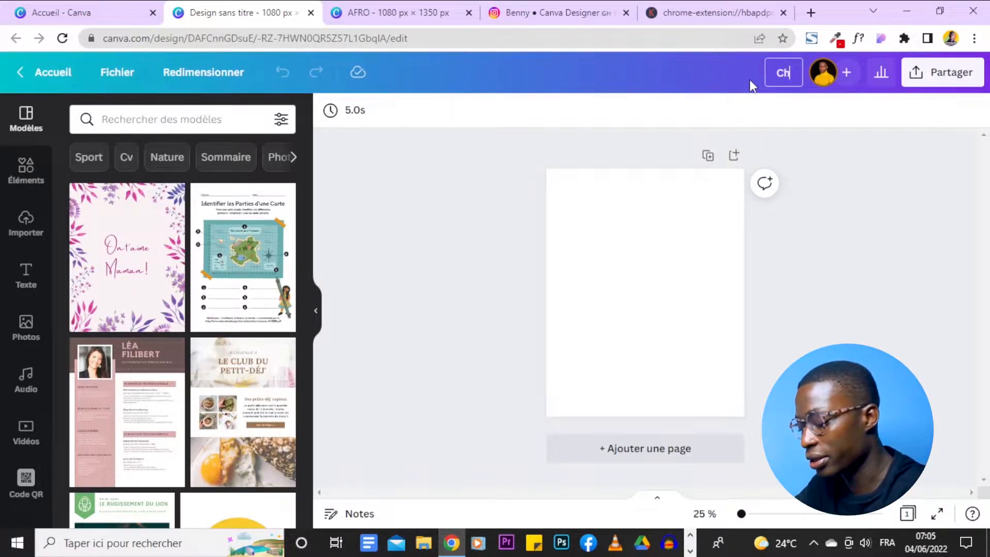
type("allenge")
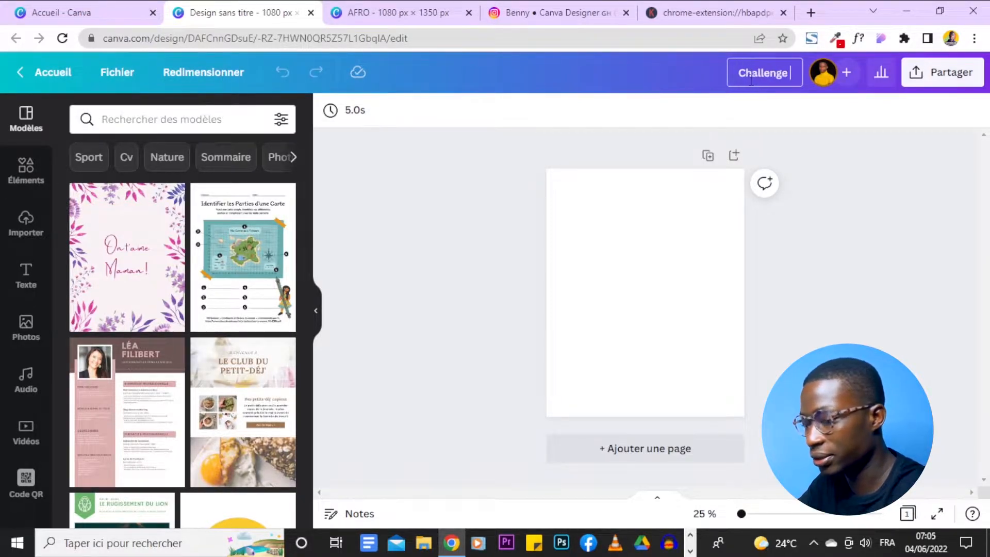
type(" African")
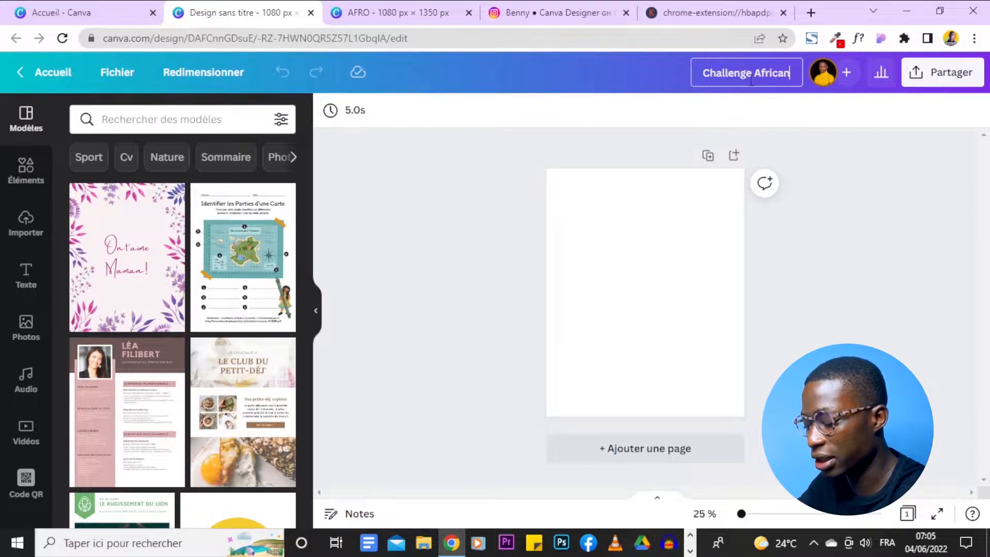
type(" Geeks")
Check the background colour in the Instagram tutorial's Step 01, return to Canva and set the blank page's background to #120500.
left_click(520, 12)
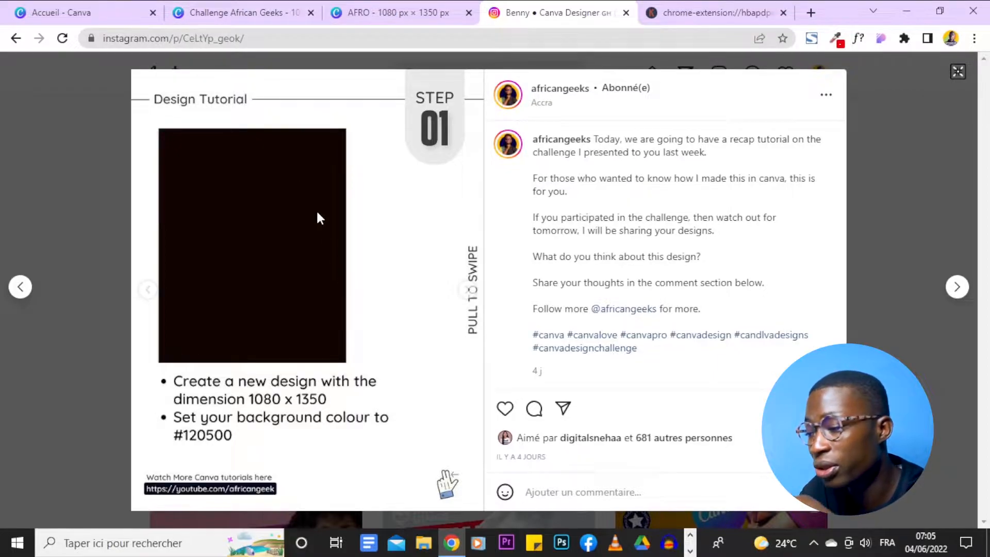
left_click(242, 12)
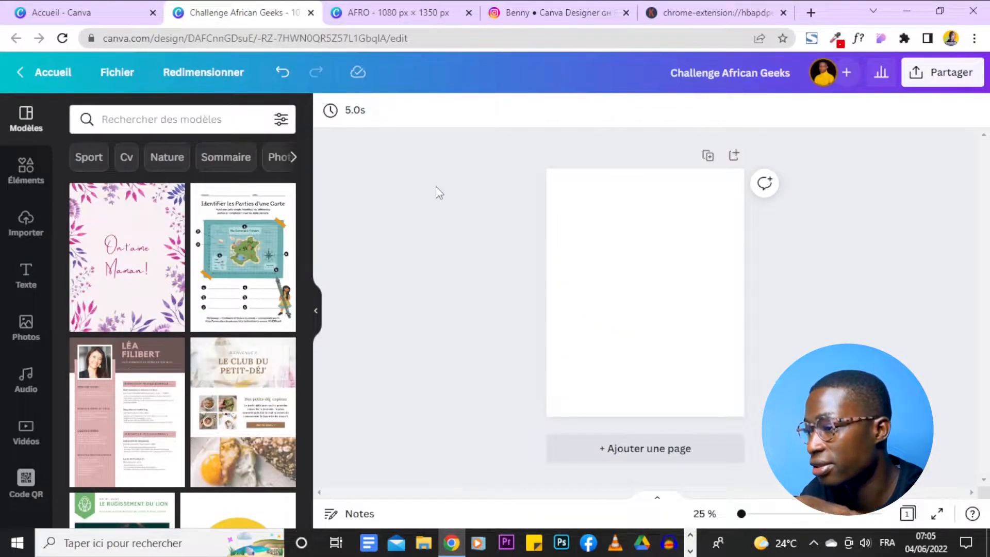
left_click(651, 295)
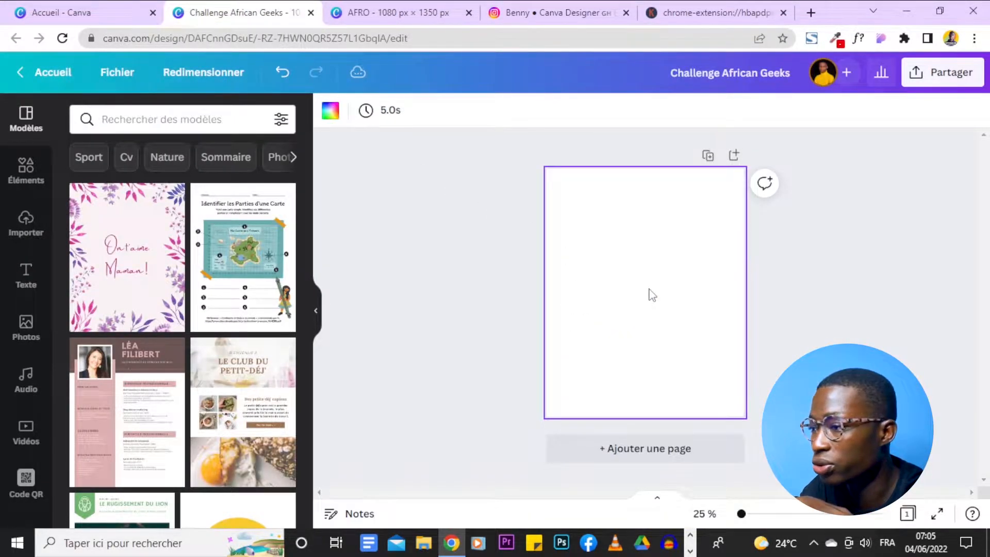
left_click(330, 111)
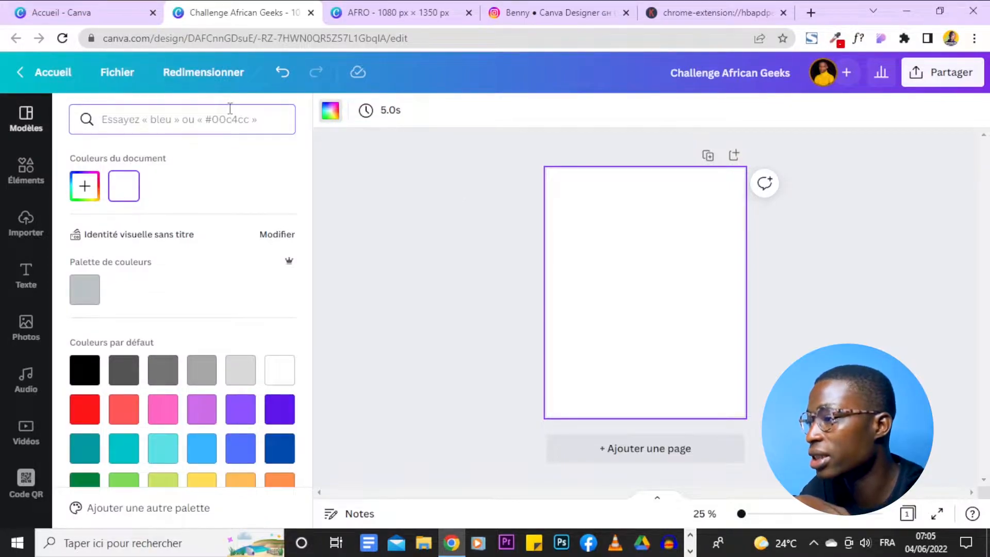
type("120500")
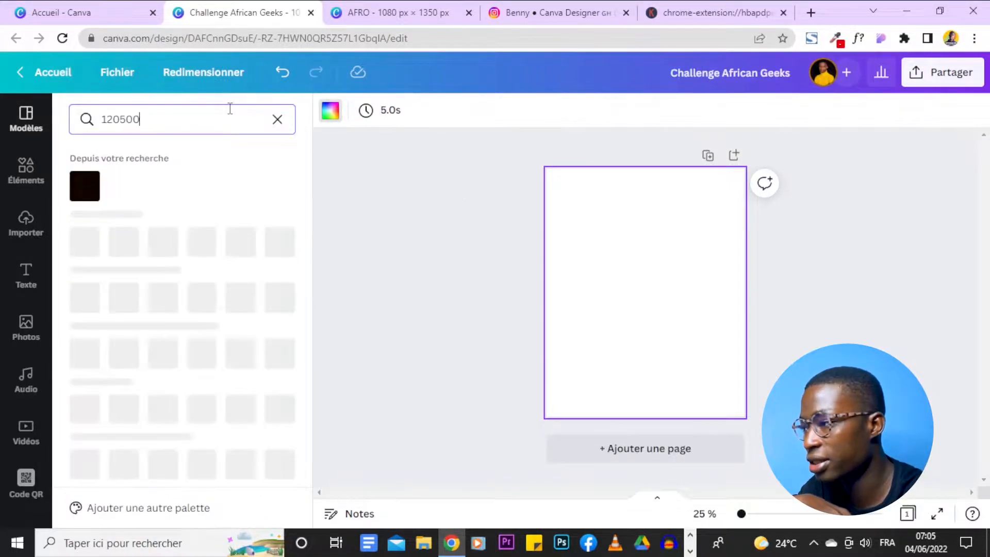
left_click(78, 197)
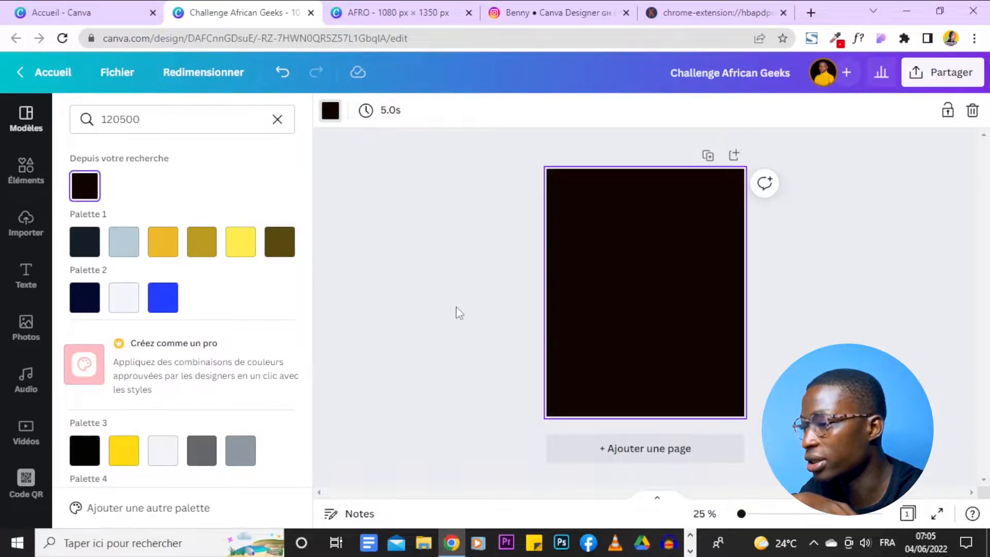
left_click(457, 272)
left_click_drag(741, 516, 748, 516)
Read Step 02 of the Instagram tutorial, return to Canva and search the elements for "african pattern".
left_click(550, 7)
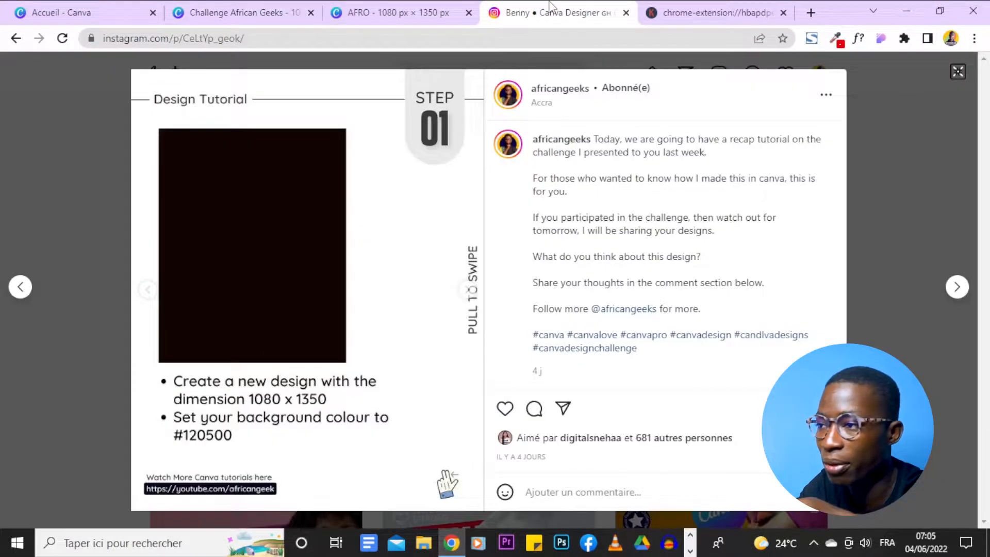
left_click(468, 294)
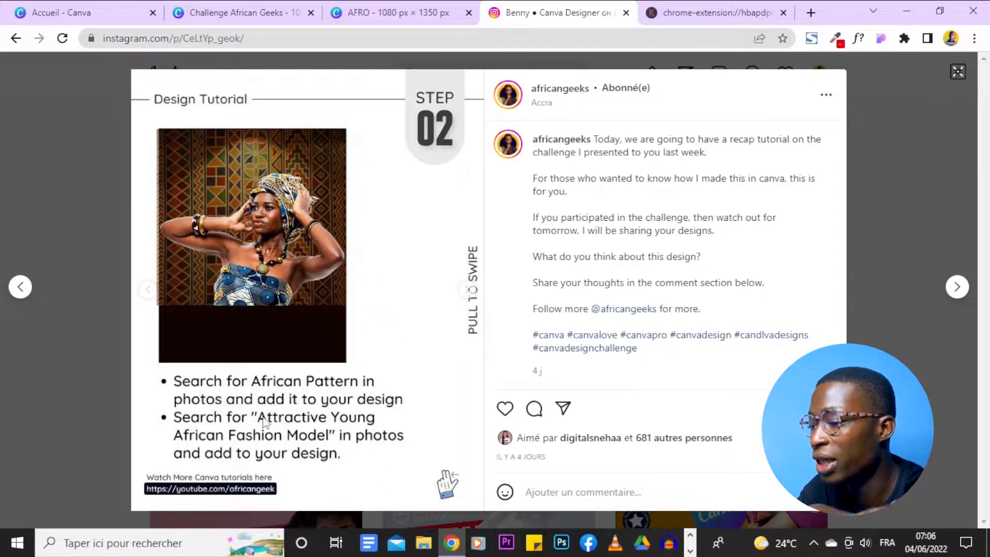
left_click(239, 13)
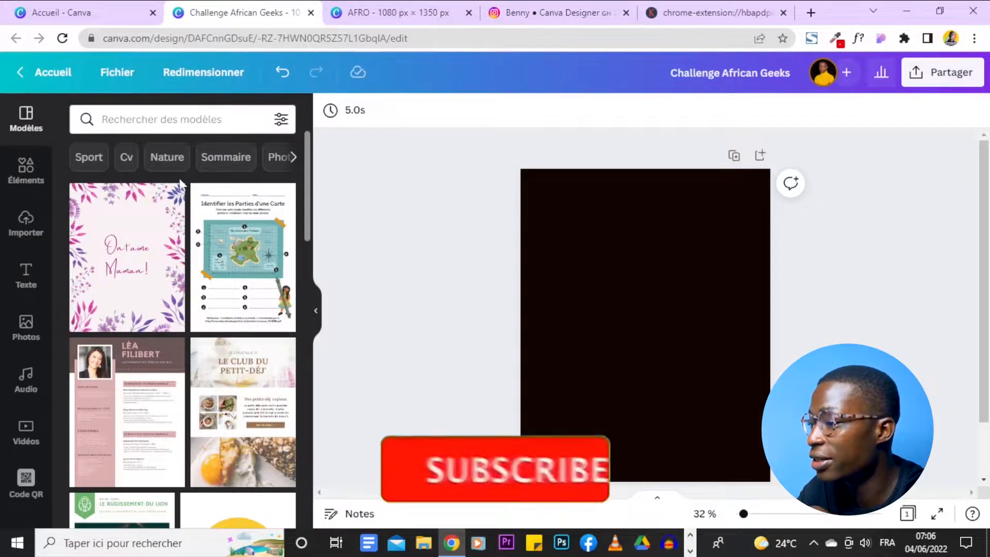
left_click(22, 173)
left_click(117, 111)
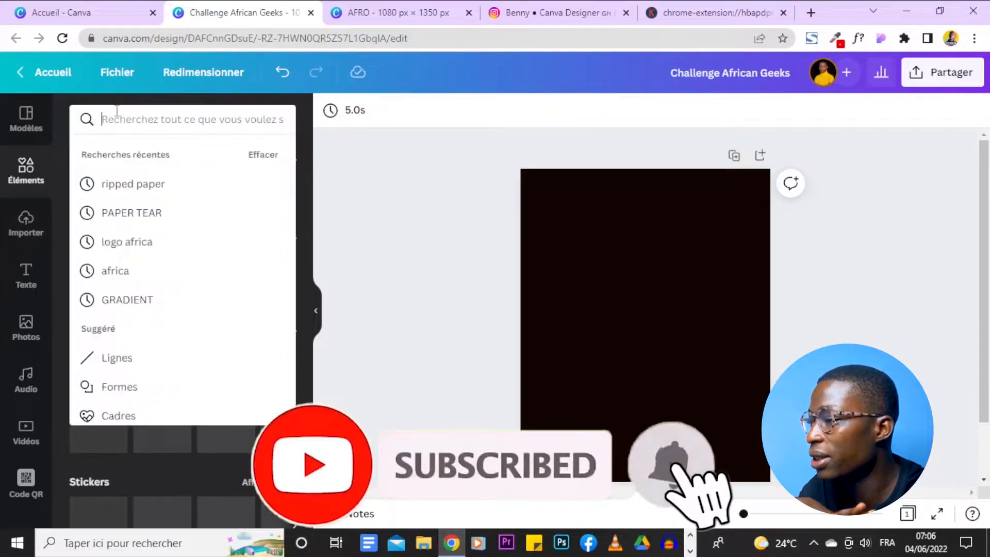
type("afric")
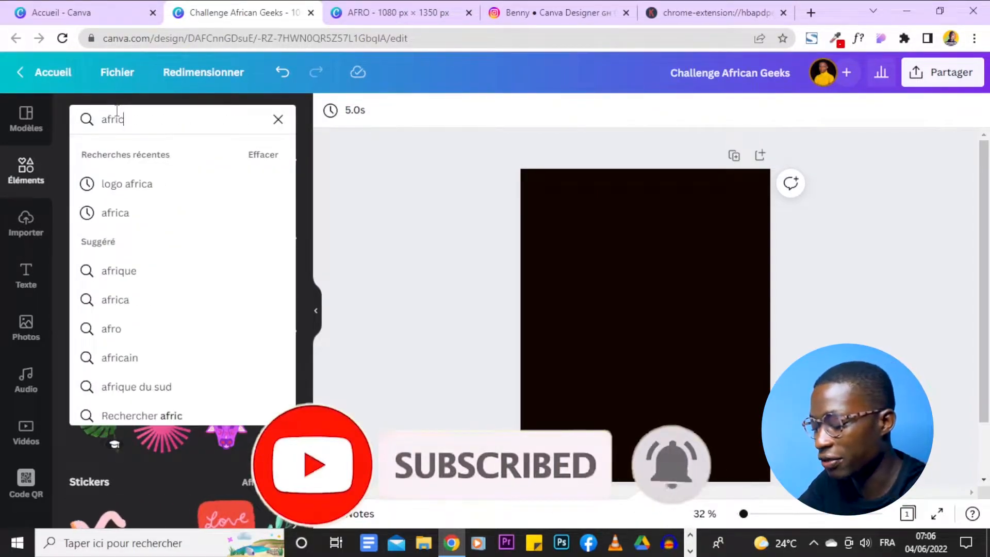
type("an pattern")
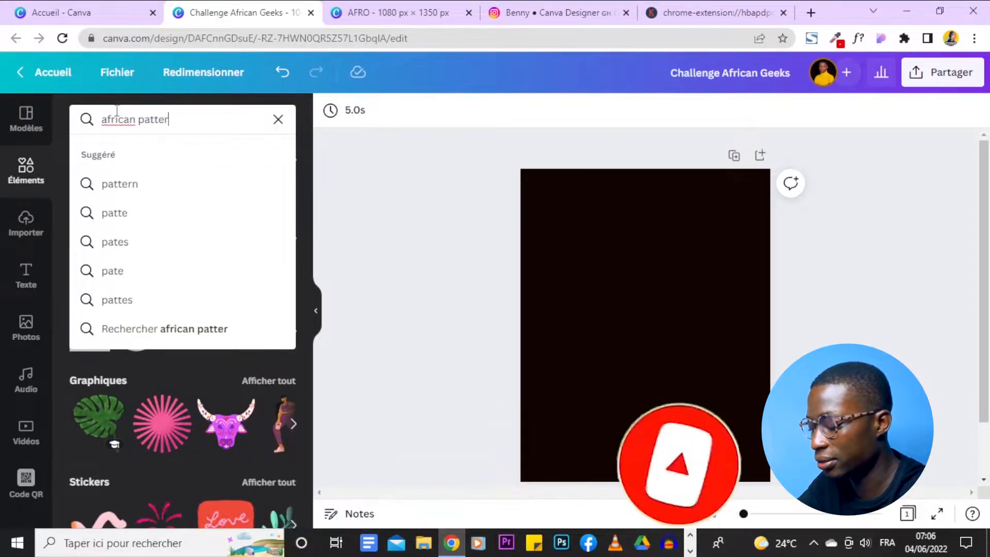
key("Return")
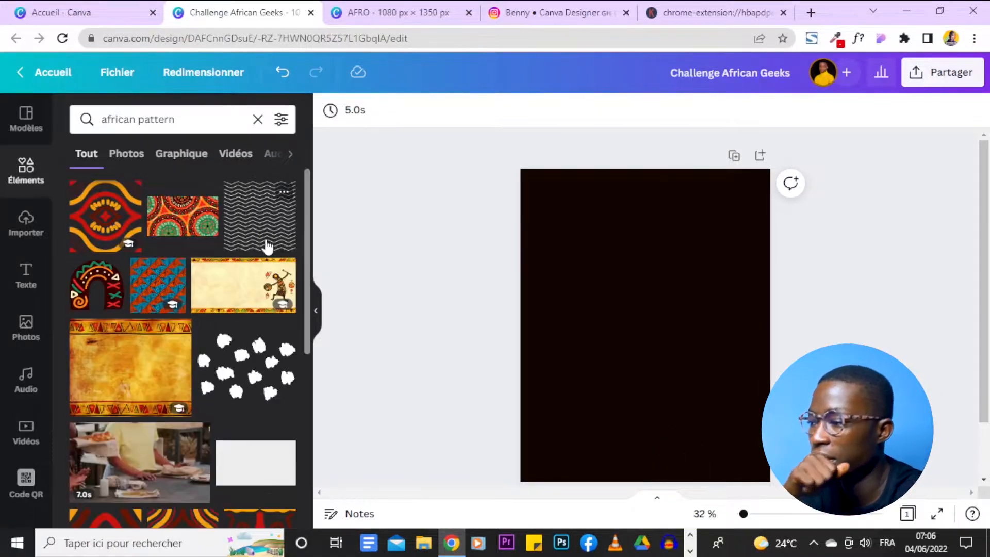
Browse the pattern results and add the golden-brown geometric African pattern photo shown in Step 02 to the page.
scroll(267, 242, "down", 1)
scroll(269, 241, "down", 3)
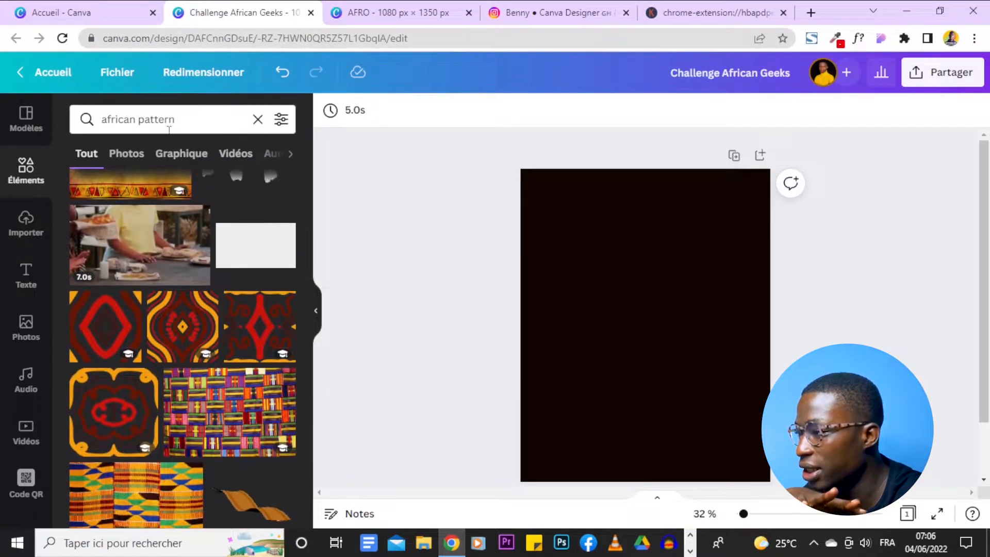
left_click(175, 119)
scroll(243, 314, "down", 4)
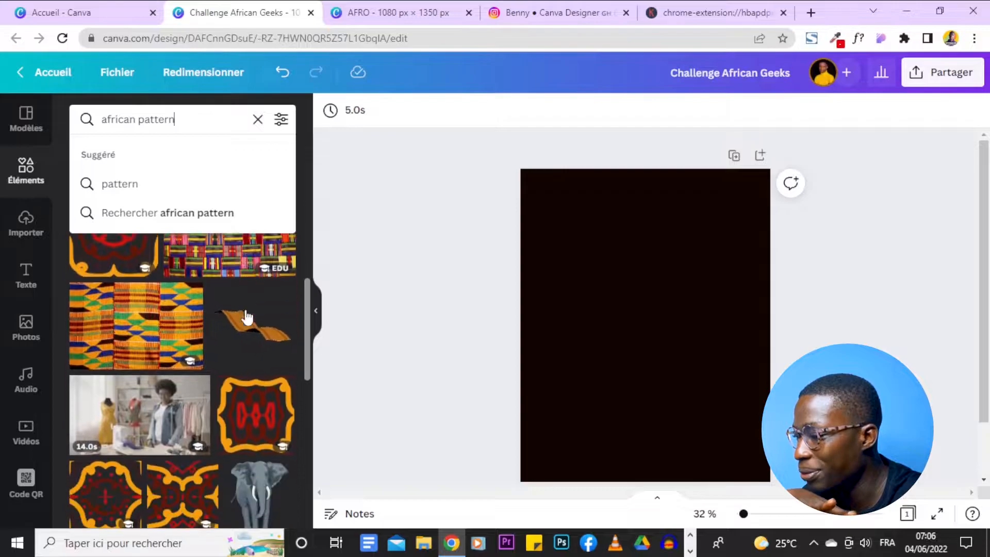
scroll(247, 316, "down", 4)
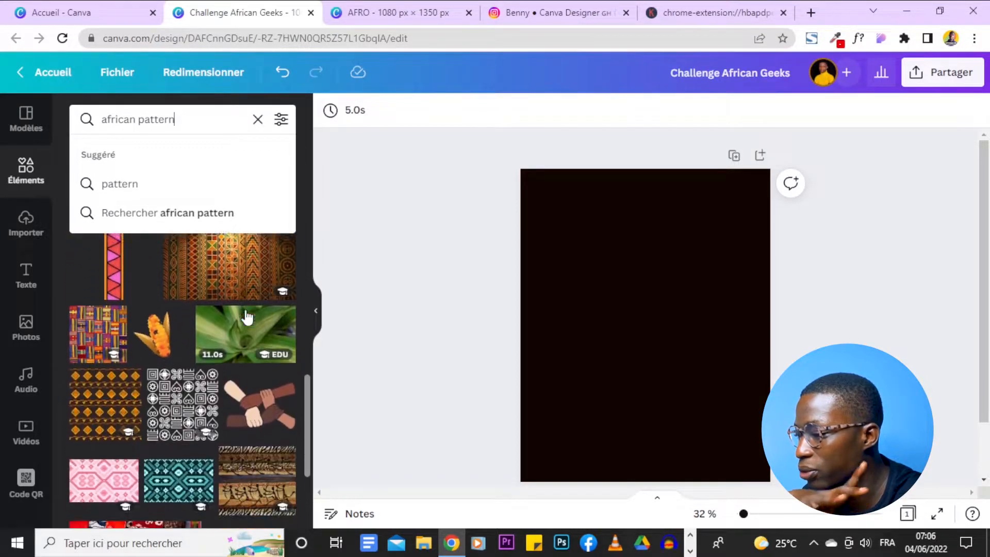
scroll(248, 316, "up", 3)
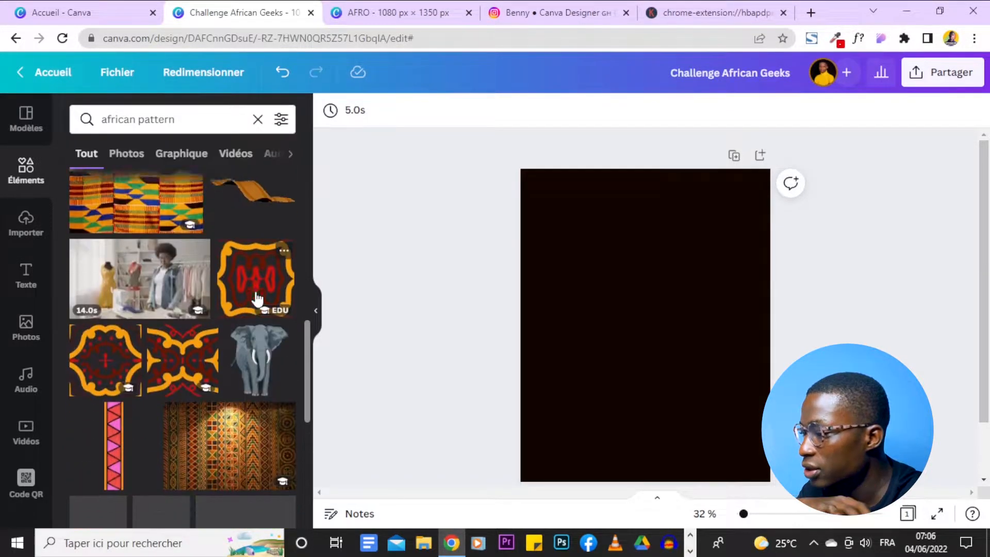
scroll(253, 300, "down", 2)
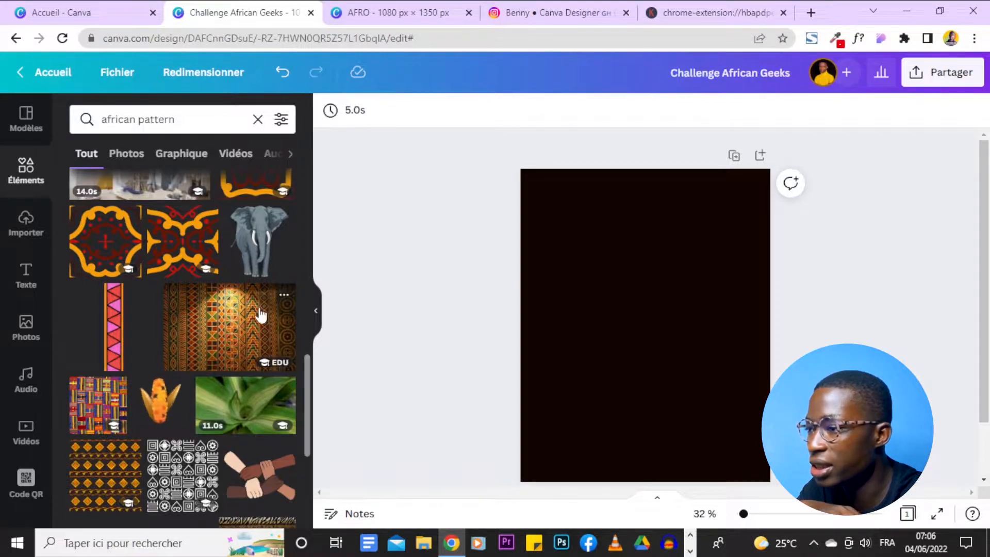
left_click(504, 14)
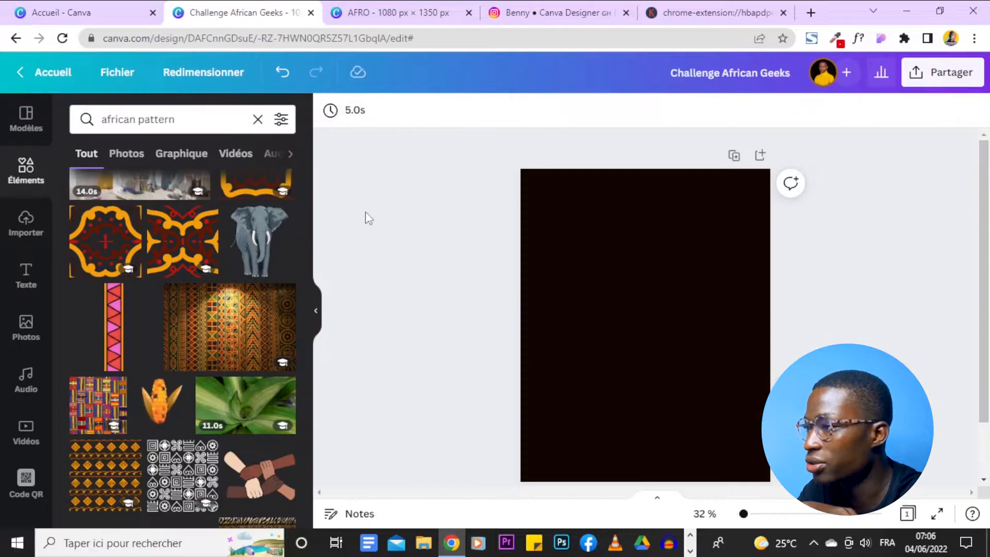
left_click(234, 327)
Enlarge the pattern photo and align it with the page's top edge so it spans the full width, leaving a dark strip below.
left_click_drag(546, 396, 503, 420)
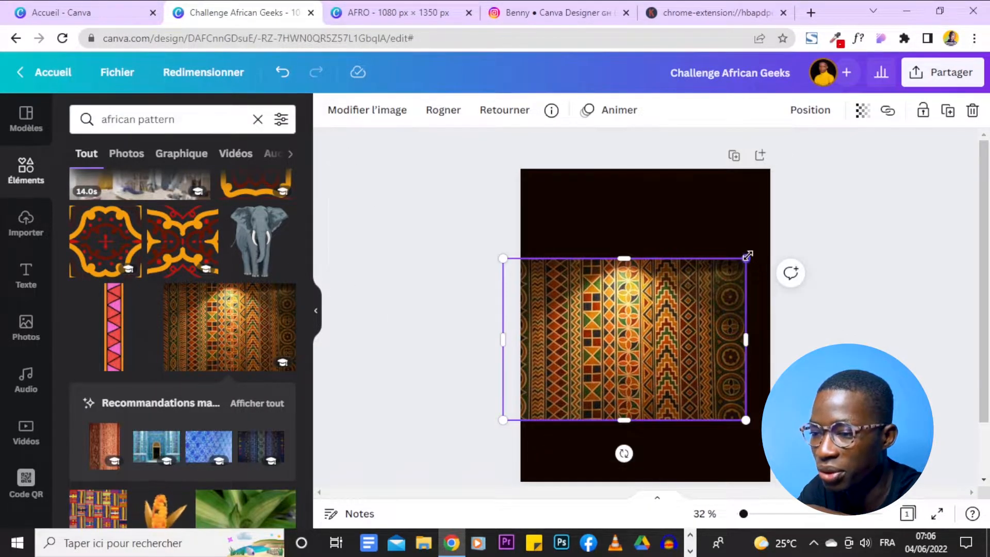
left_click_drag(748, 256, 837, 166)
left_click_drag(657, 290, 629, 267)
scroll(906, 321, "down", 1)
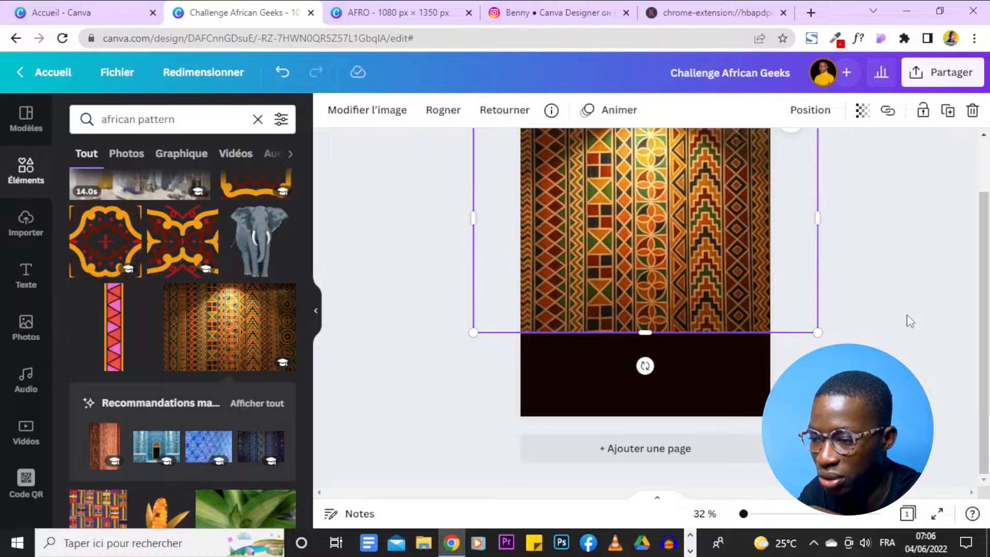
scroll(907, 320, "up", 1)
left_click(900, 304)
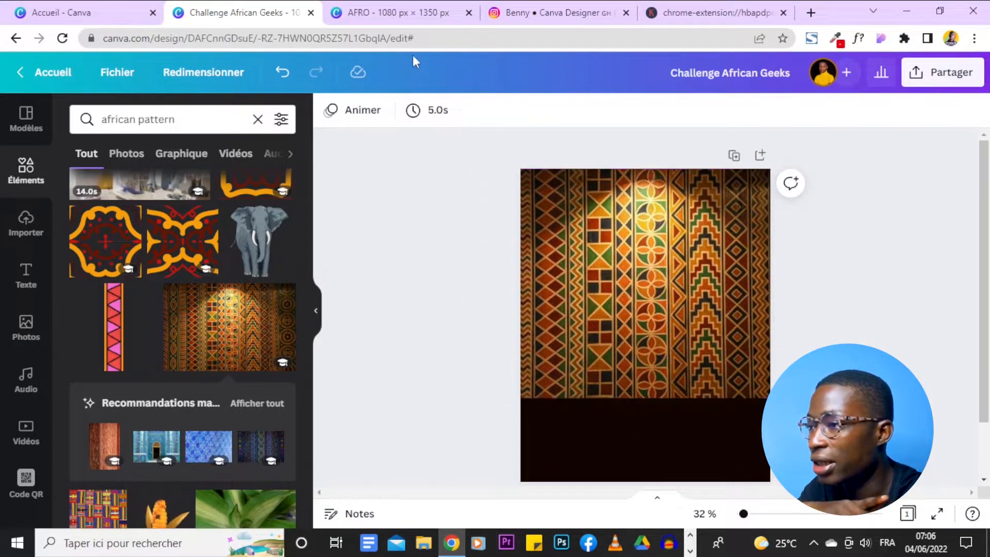
Check Step 02 of the Instagram tutorial for the model search term, return to Canva and search the elements for "attrative young african fashion model".
left_click(593, 12)
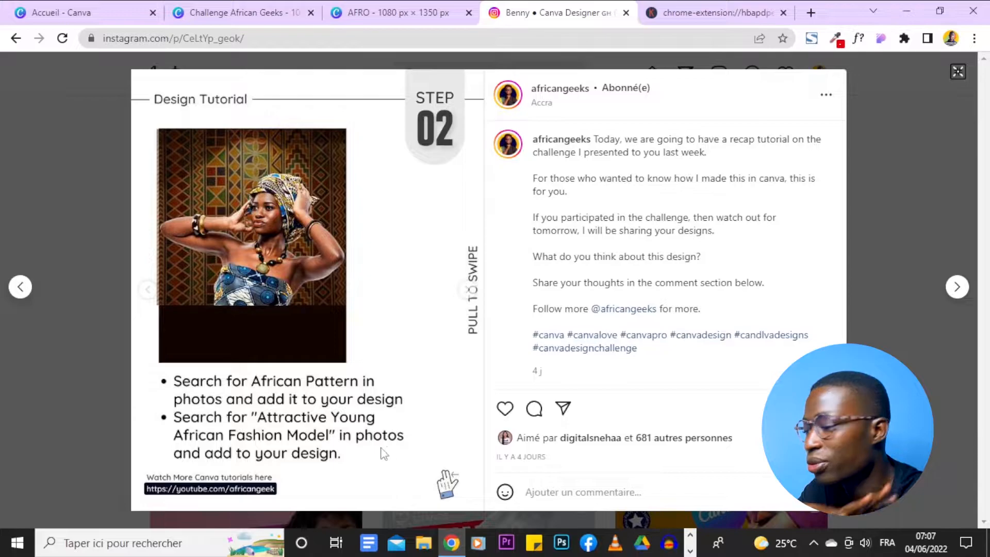
left_click(236, 8)
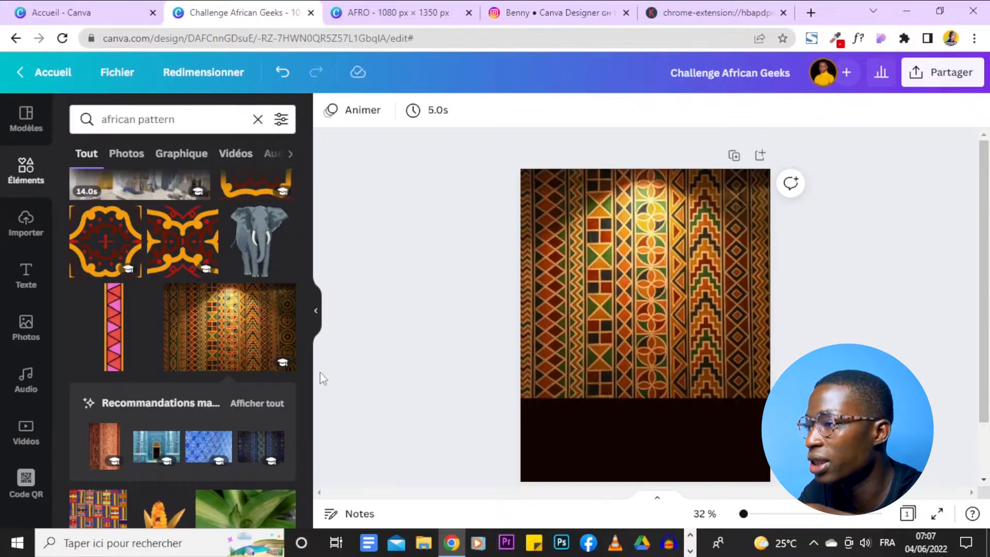
left_click(556, 13)
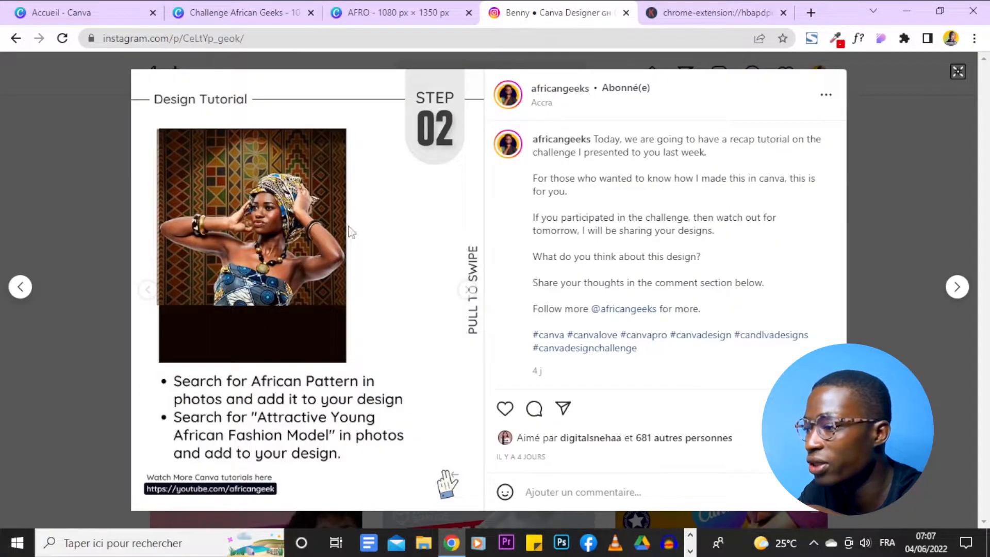
left_click(236, 11)
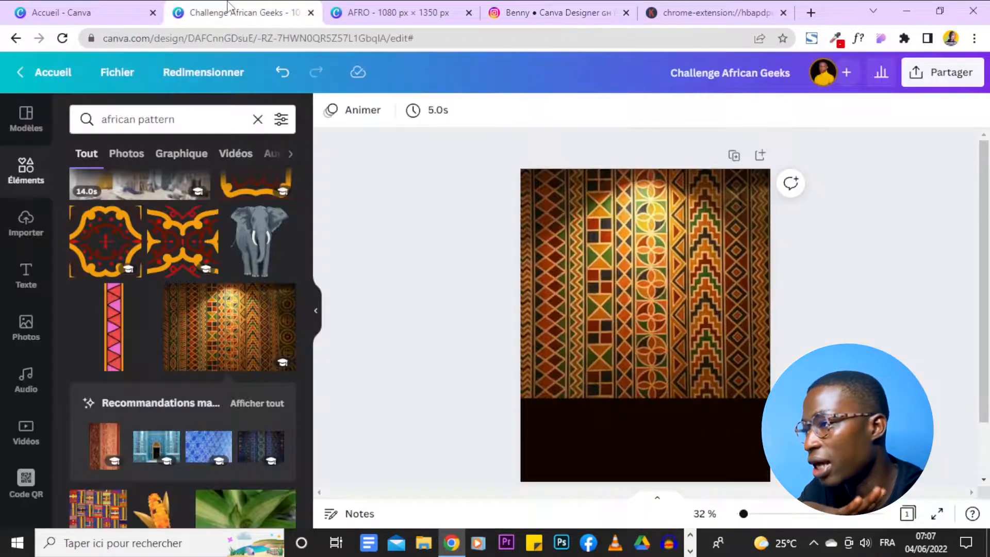
triple_click(182, 127)
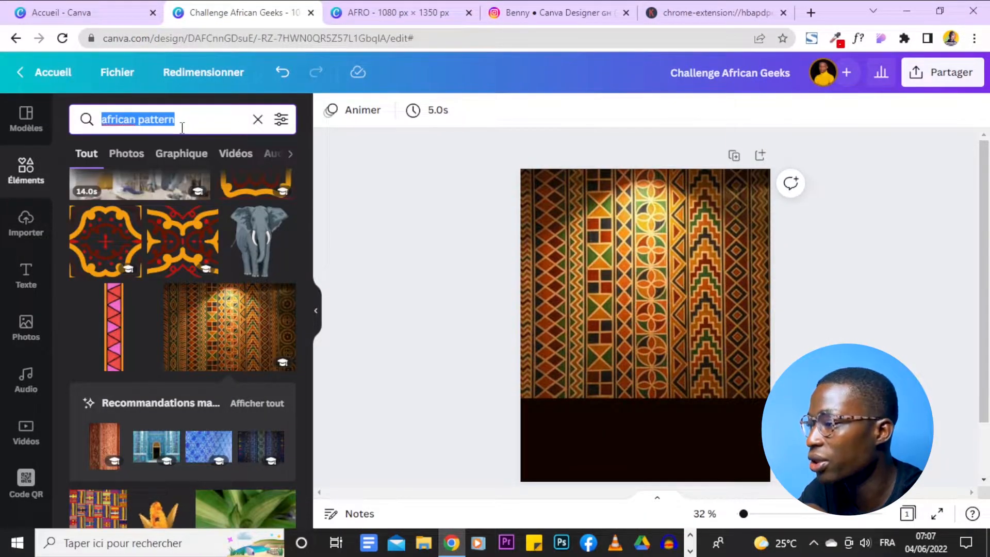
type("african")
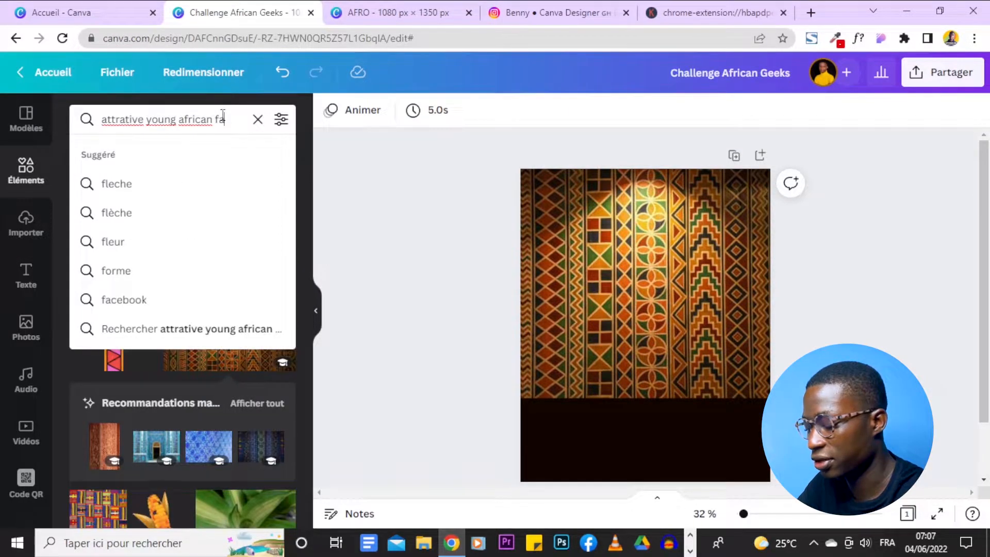
type("ash")
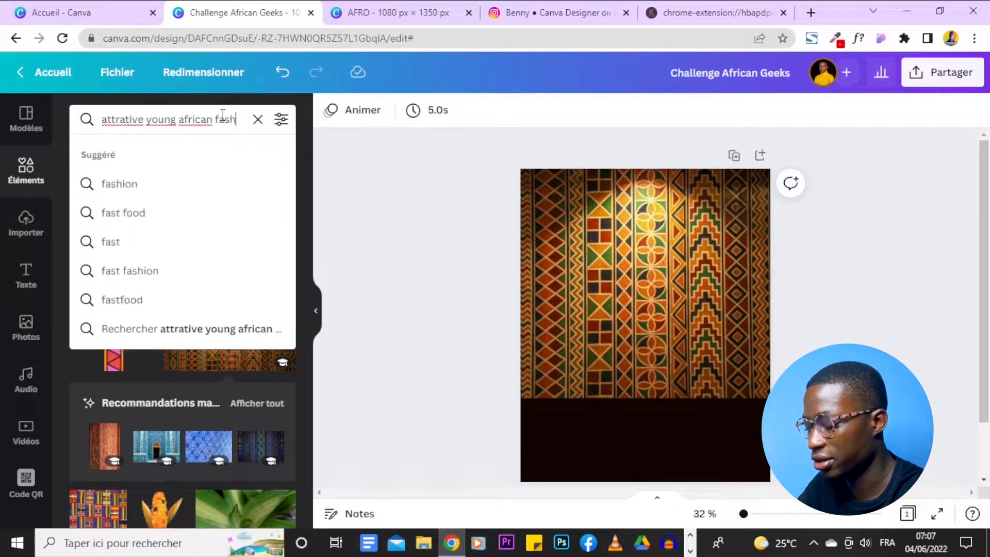
type("ion model")
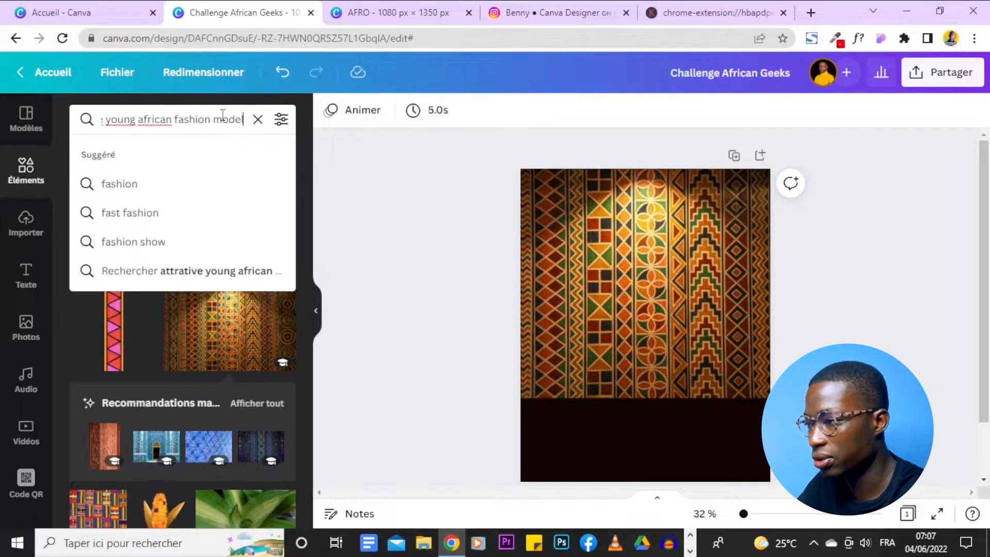
key("Return")
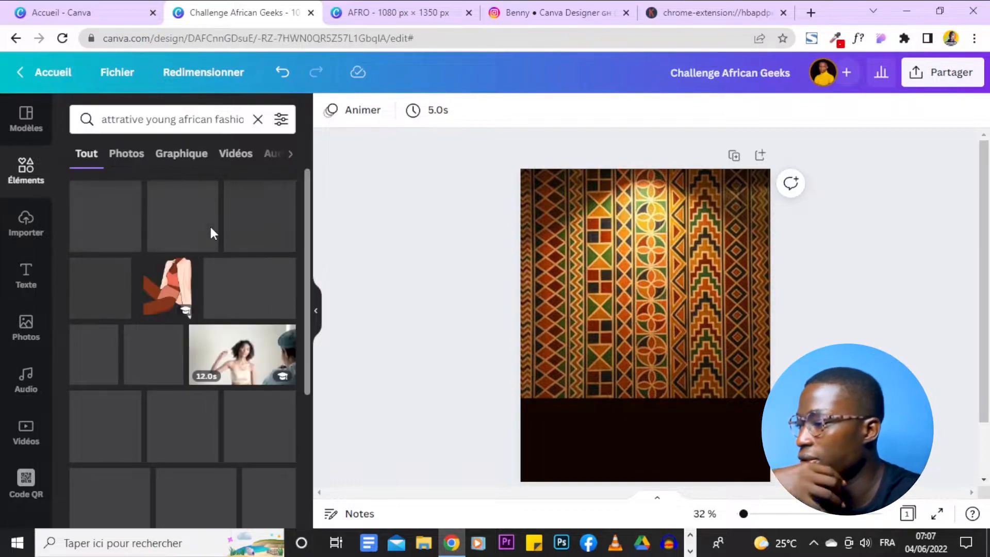
Browse the results for the model with the patterned headwrap from Step 02, check the photo's details and add it to the page.
scroll(218, 239, "down", 7)
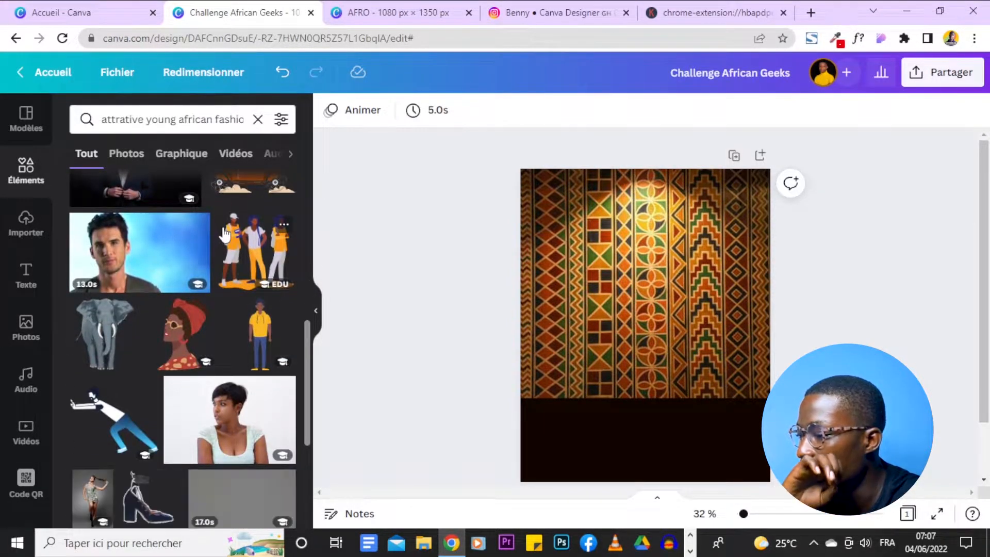
scroll(222, 236, "down", 4)
scroll(224, 232, "down", 5)
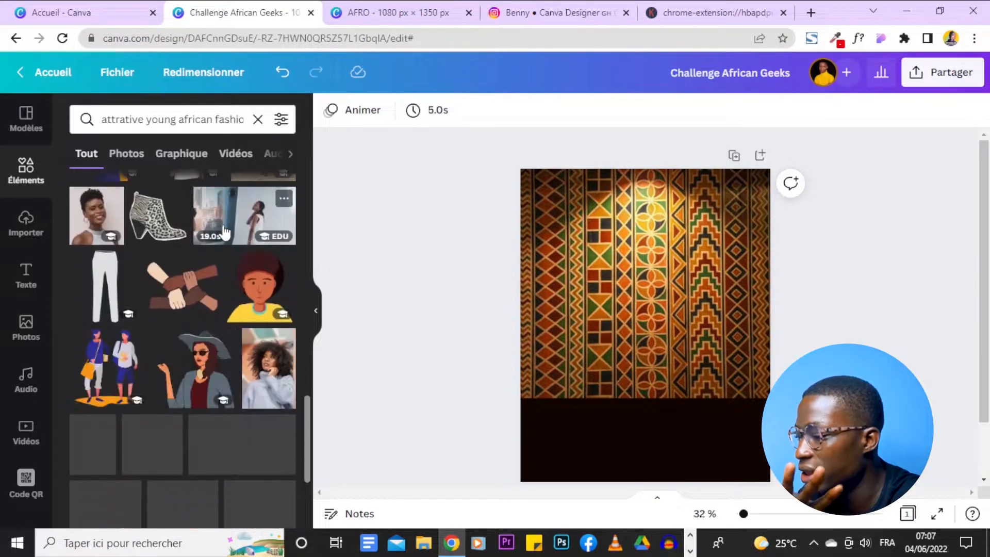
scroll(224, 230, "down", 8)
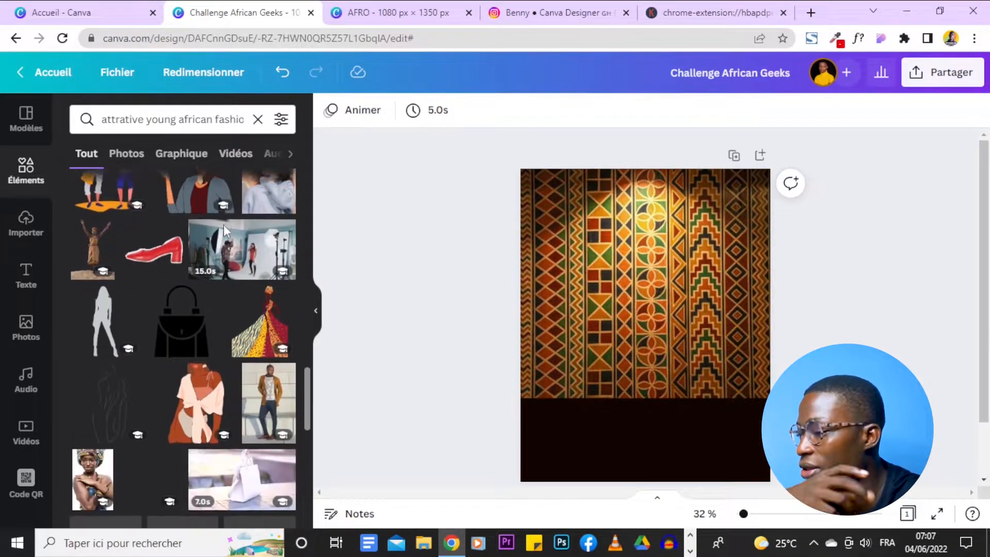
scroll(225, 233, "down", 10)
scroll(228, 237, "down", 10)
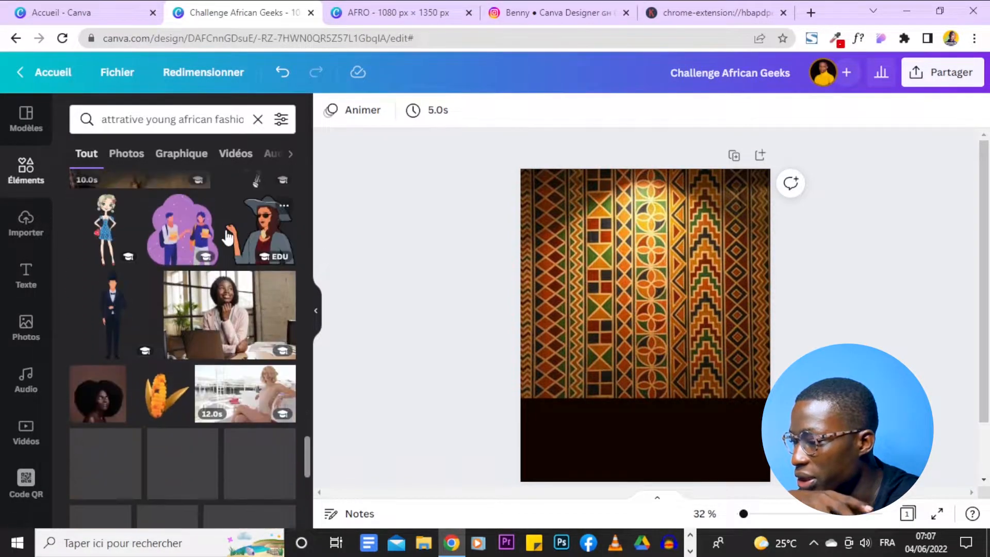
scroll(227, 238, "down", 10)
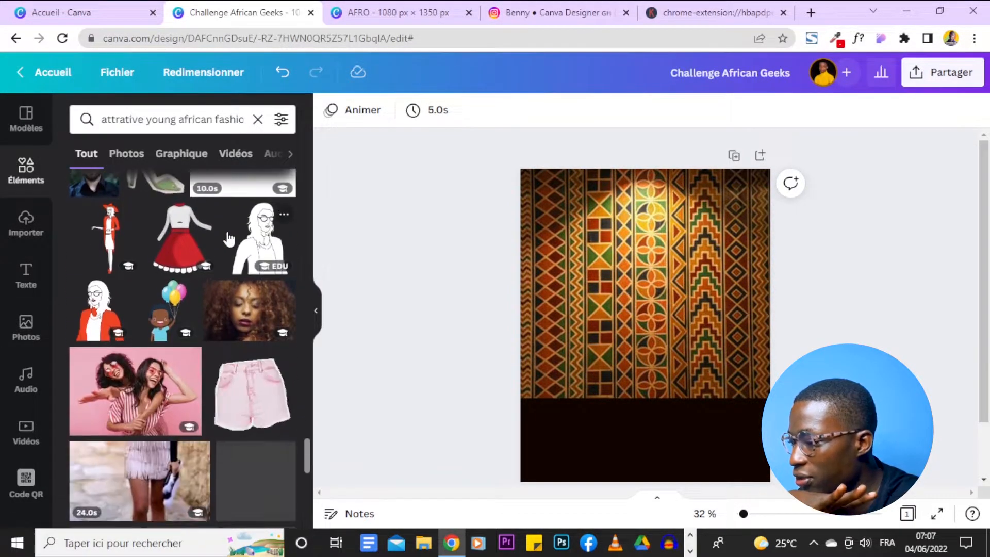
scroll(230, 239, "down", 10)
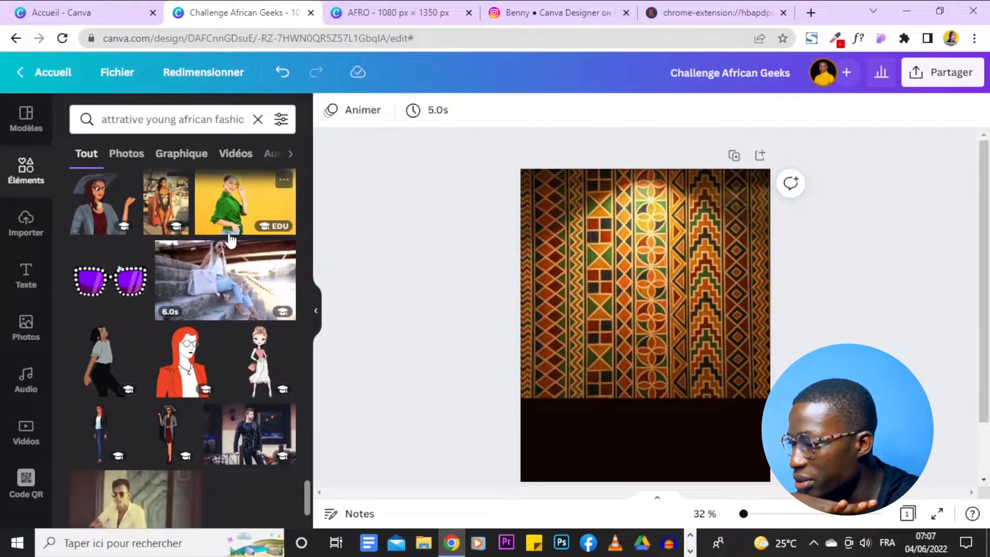
scroll(230, 238, "down", 8)
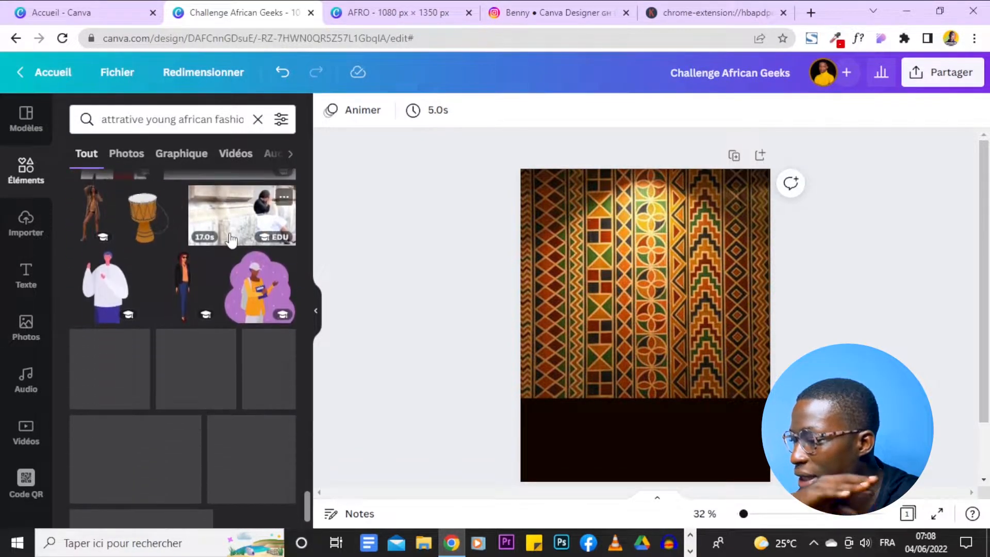
scroll(230, 239, "down", 10)
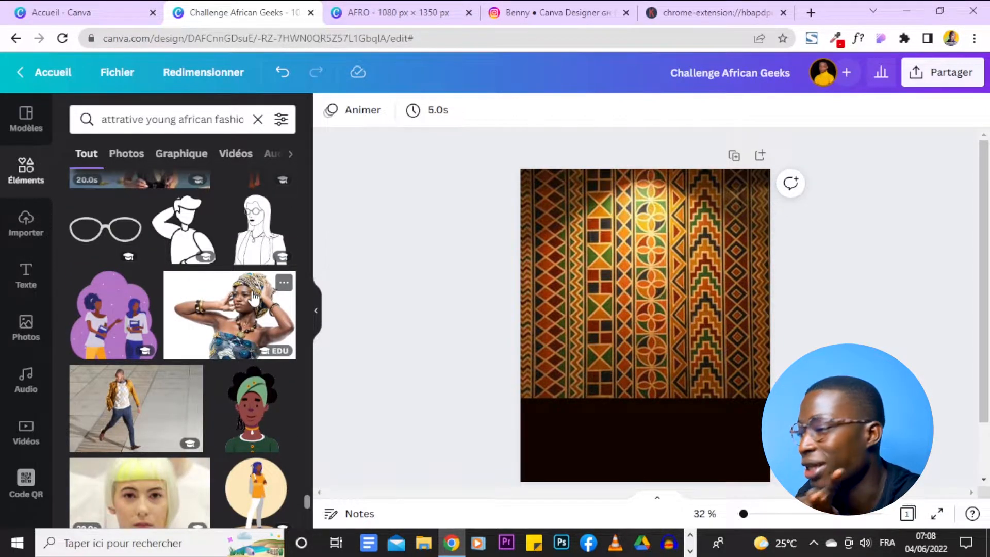
left_click(283, 283)
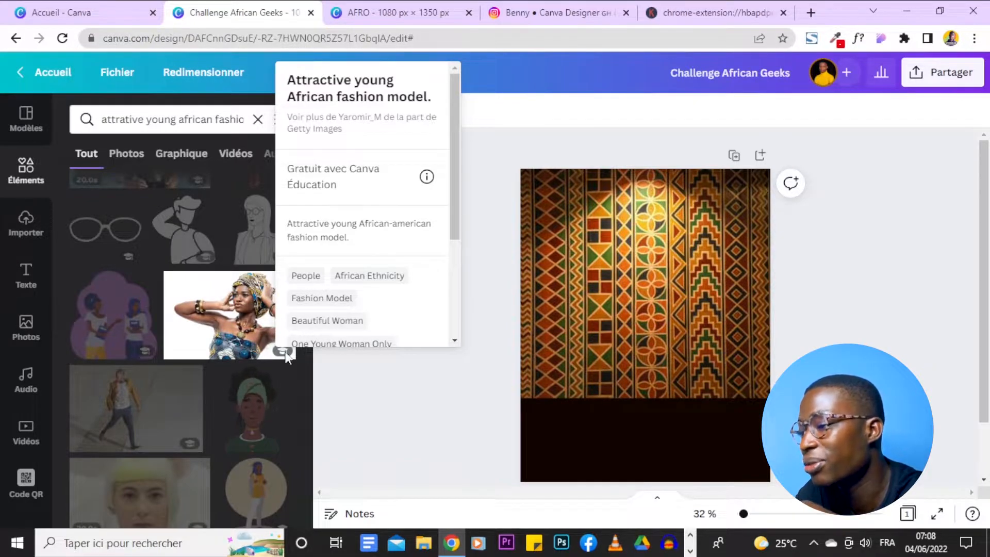
left_click(424, 382)
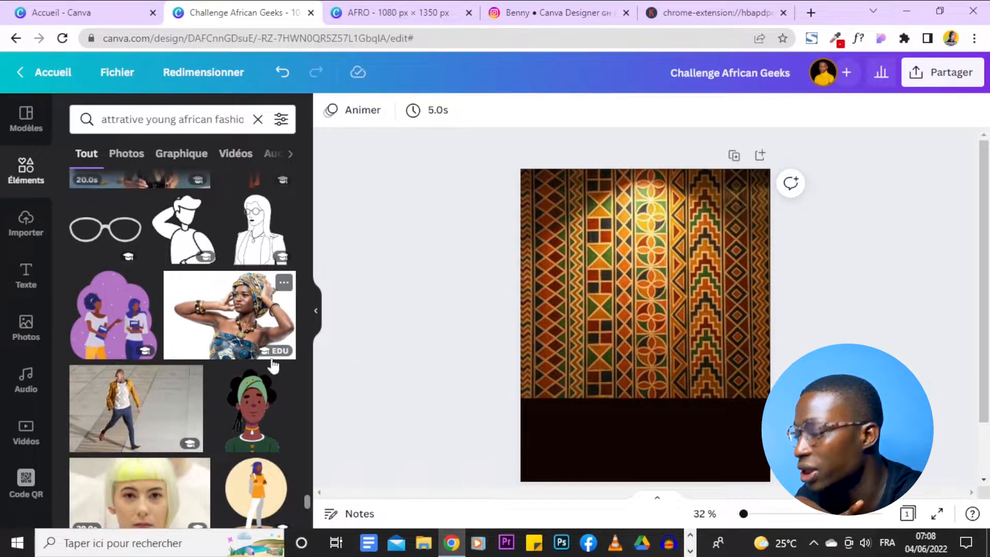
left_click(233, 313)
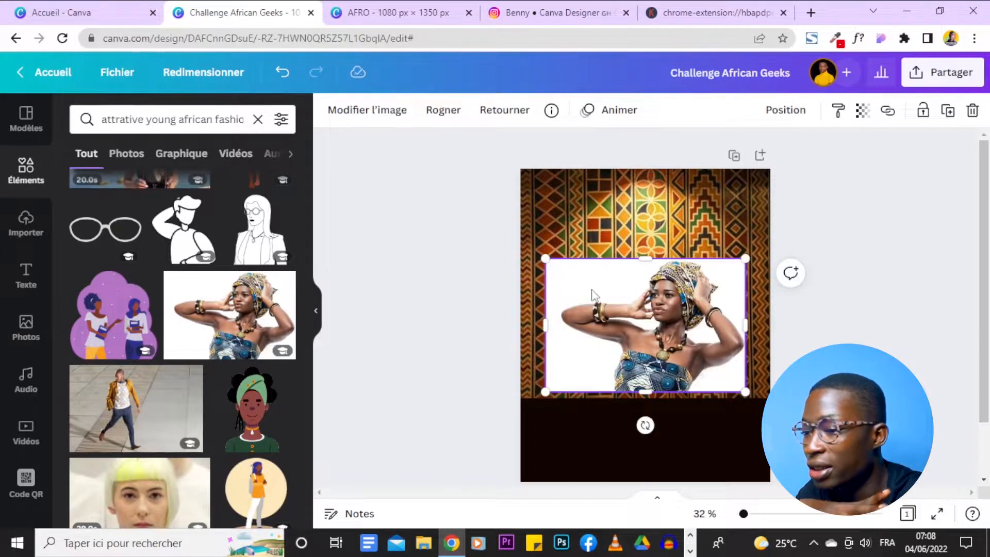
Enlarge the model photo down to the pattern's lower edge and remove its white background with the background remover.
left_click_drag(545, 258, 526, 245)
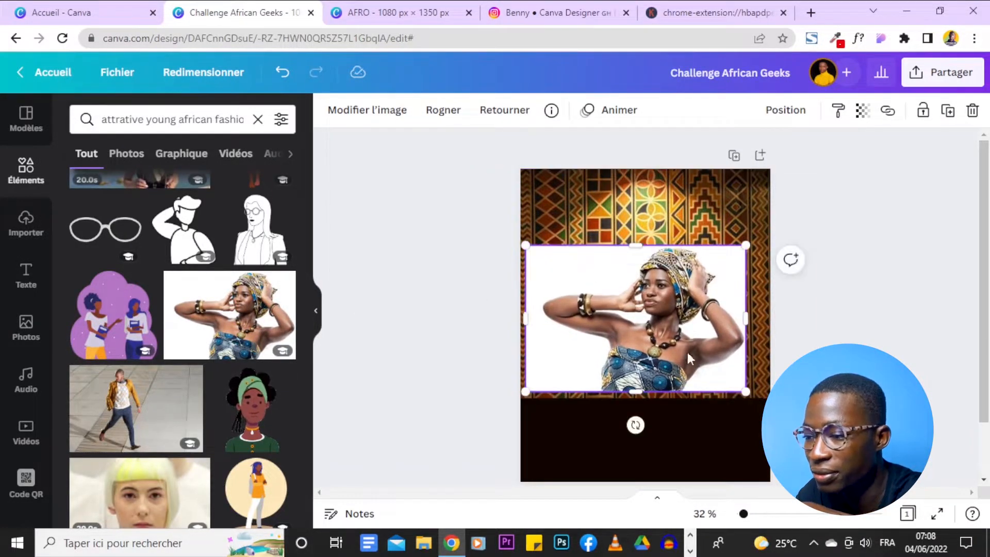
left_click_drag(746, 391, 756, 397)
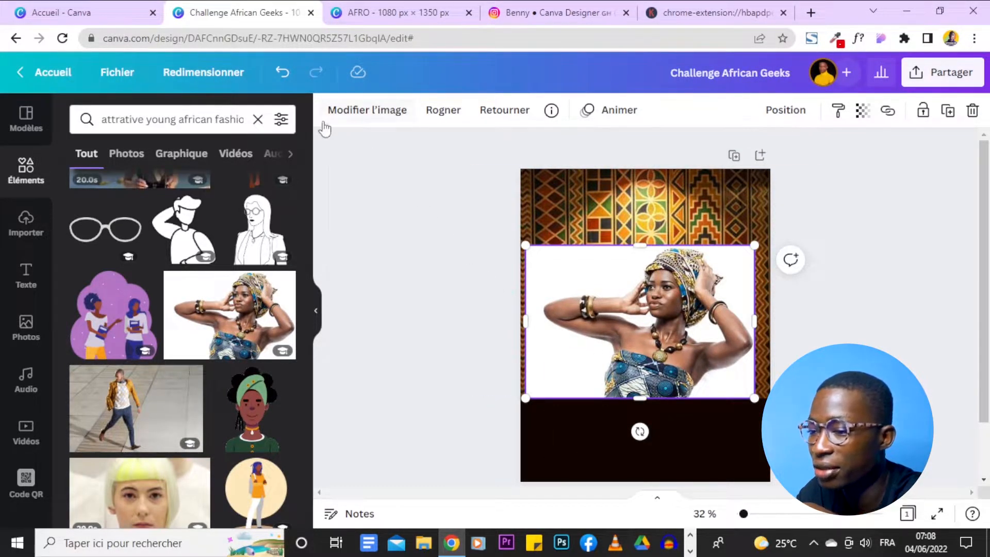
left_click(349, 110)
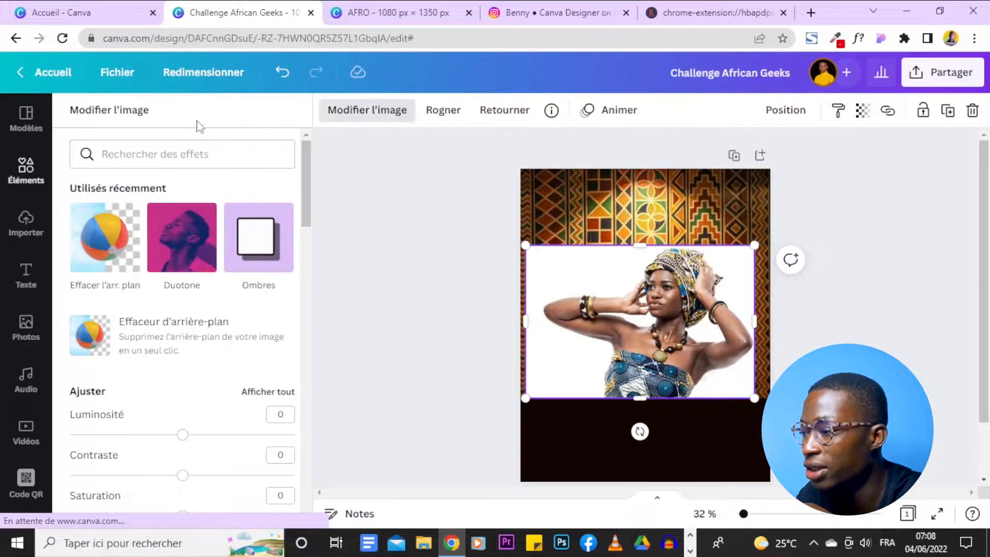
left_click(114, 230)
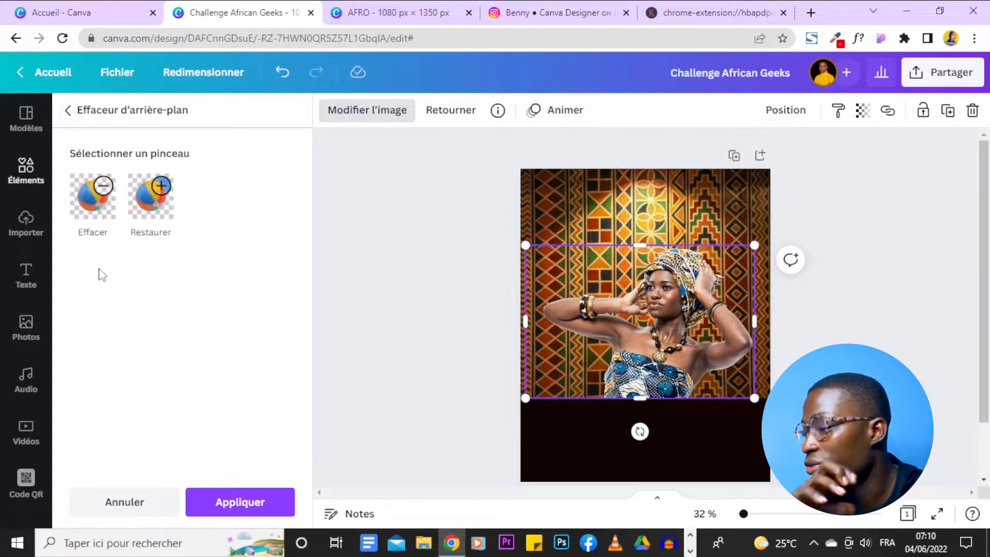
left_click(254, 504)
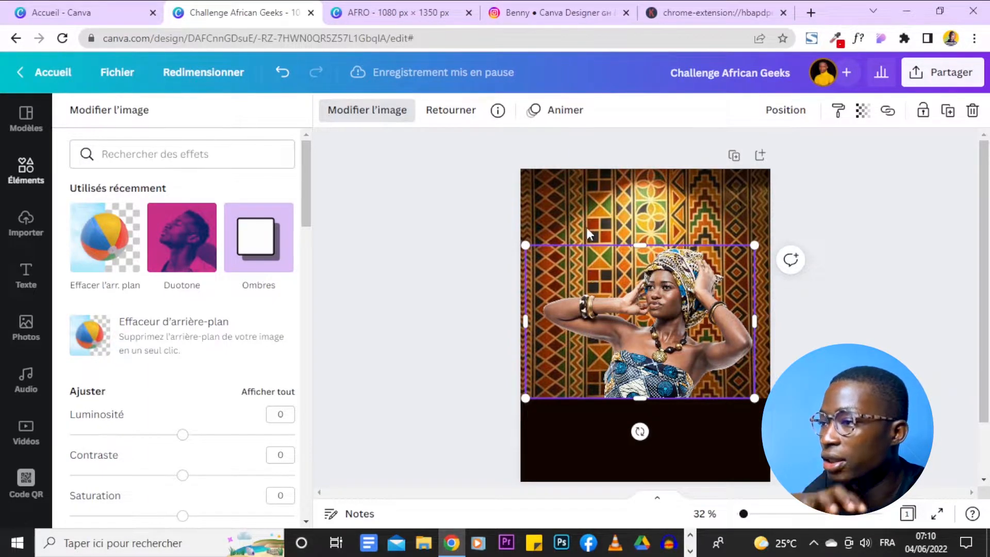
Read Step 03 of the Instagram tutorial, return to Canva and enlarge the model cut-out to nearly the full page width.
left_click(539, 7)
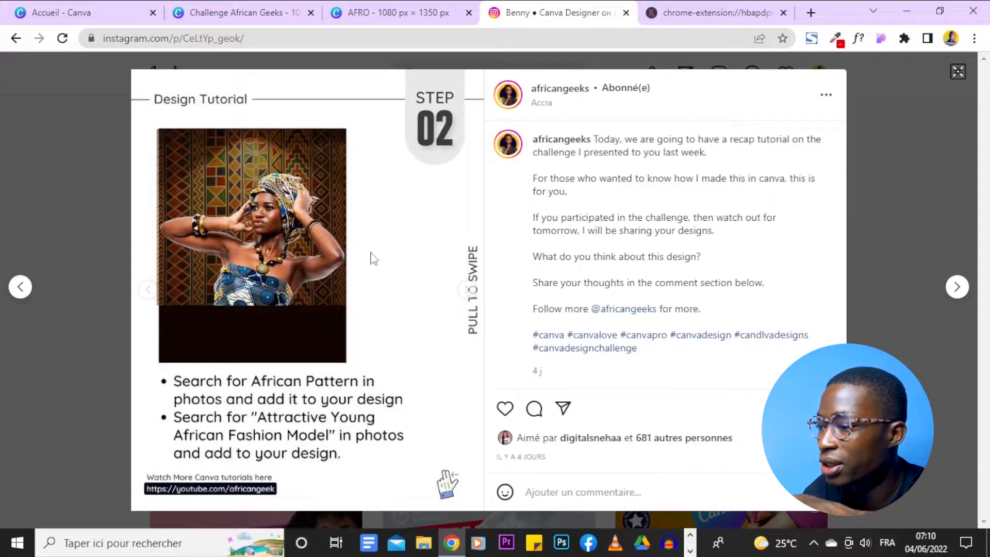
left_click(467, 297)
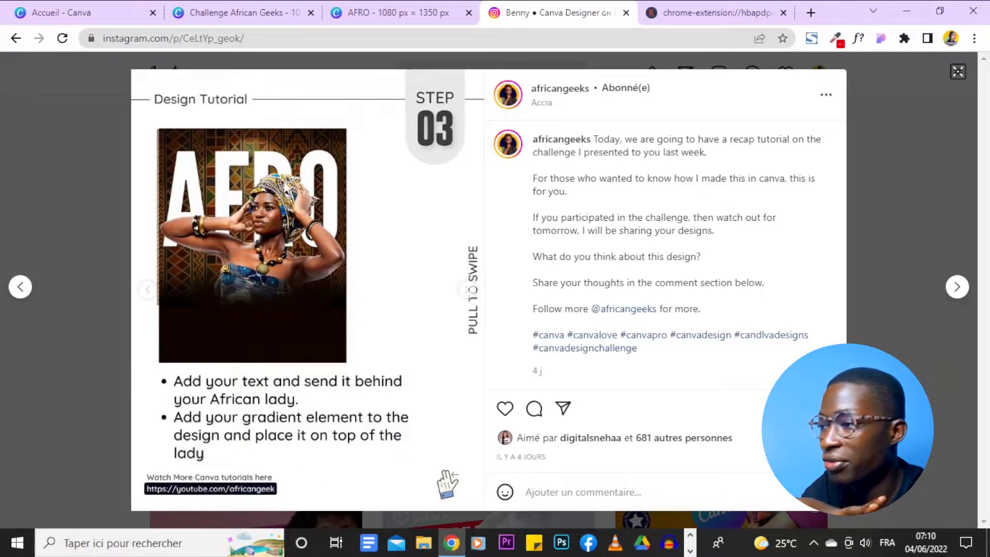
left_click(221, 15)
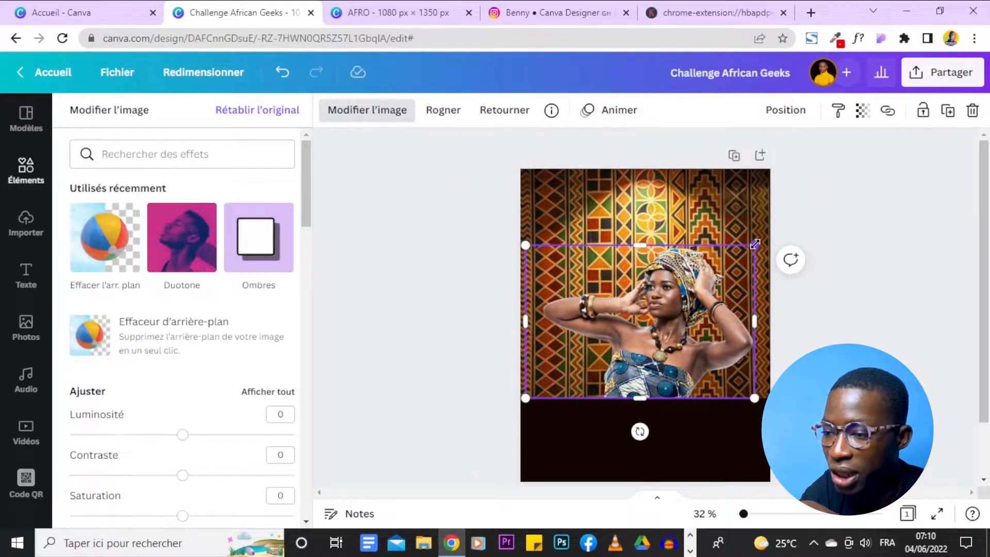
left_click_drag(757, 244, 779, 250)
left_click(811, 210)
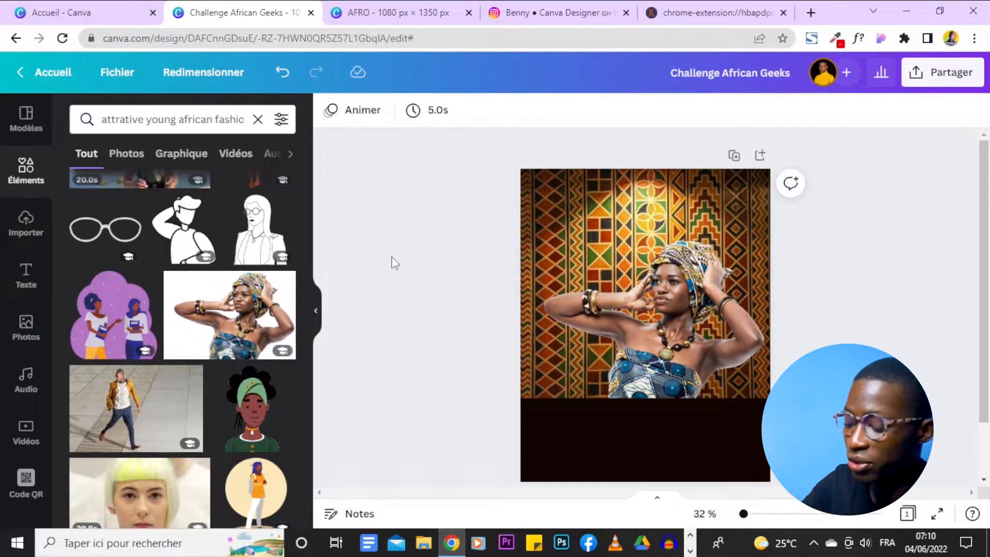
Add a text box over the model, enlarge it to font size 40 and replace its placeholder text with "AFRO".
key("t")
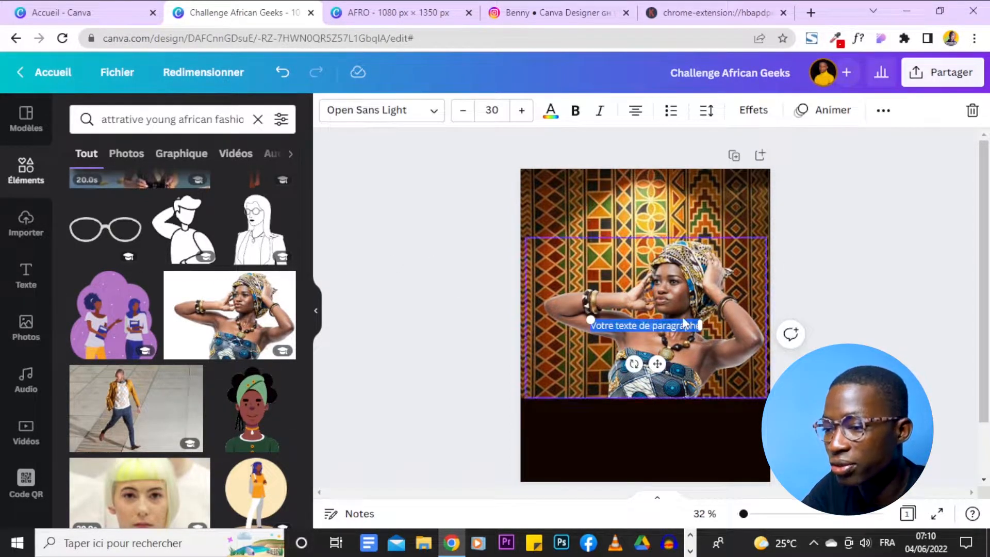
left_click_drag(591, 327, 553, 320)
double_click(581, 325)
triple_click(582, 324)
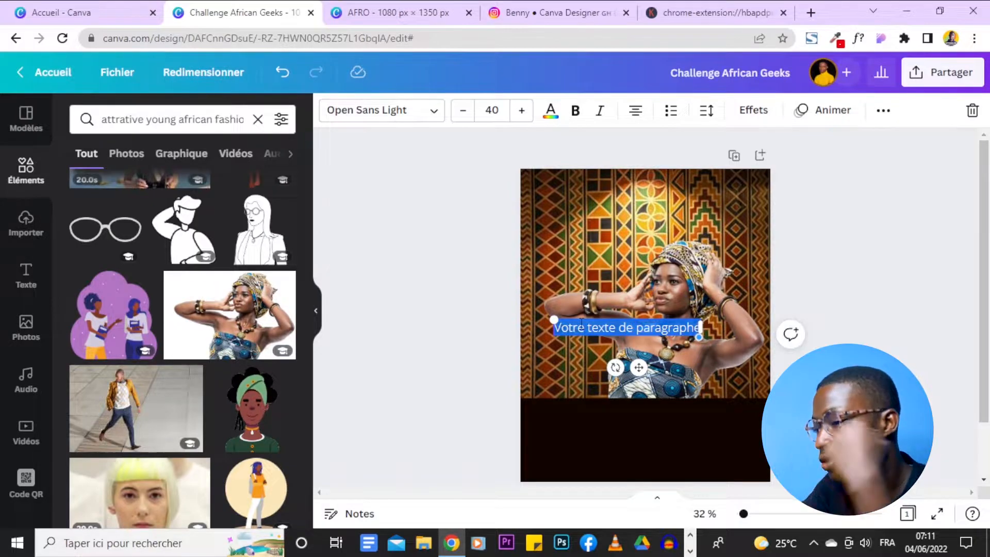
type("AFRO")
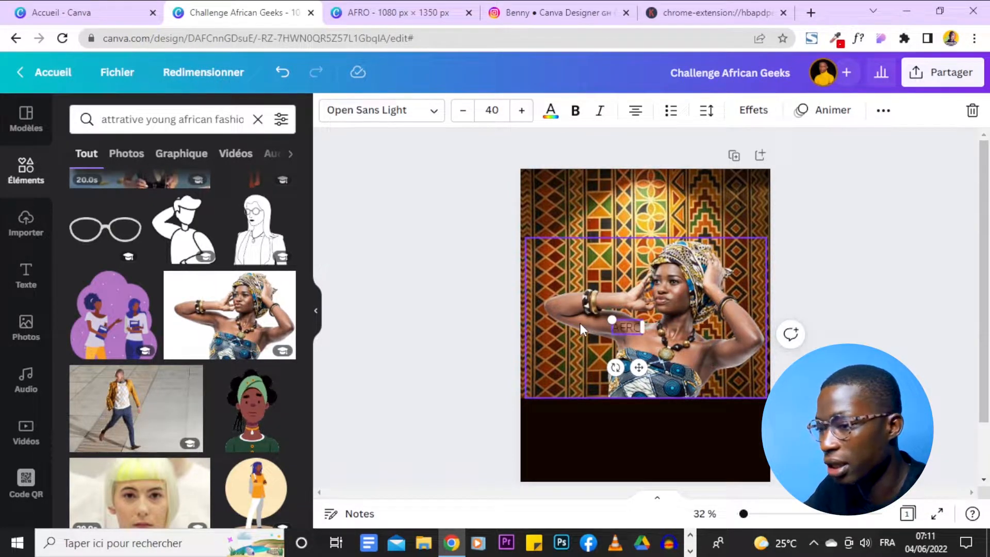
Search the fonts for "ANTON", compare the title with the AFRO design and Instagram Step 03, and apply Antonio Bold to "AFRO".
left_click(422, 110)
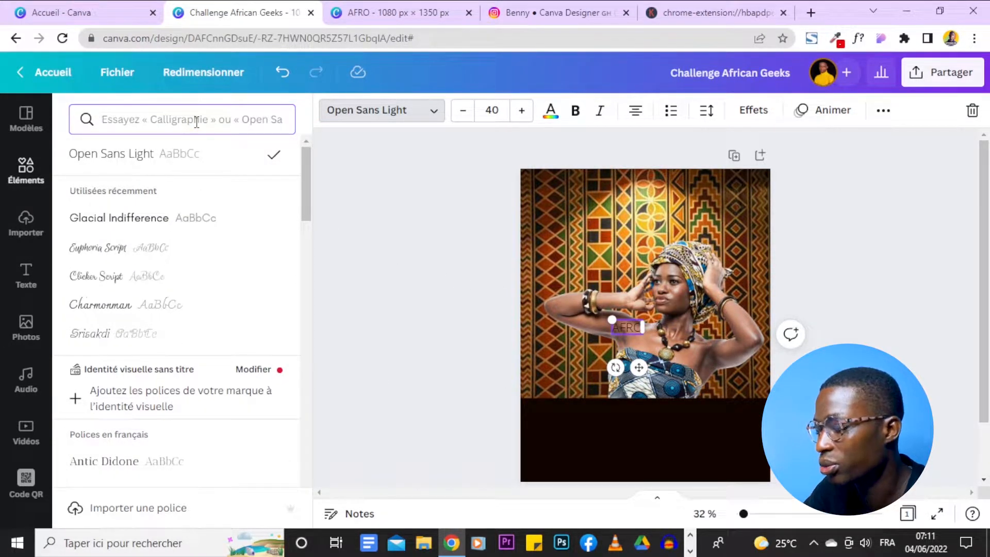
type("ANTON")
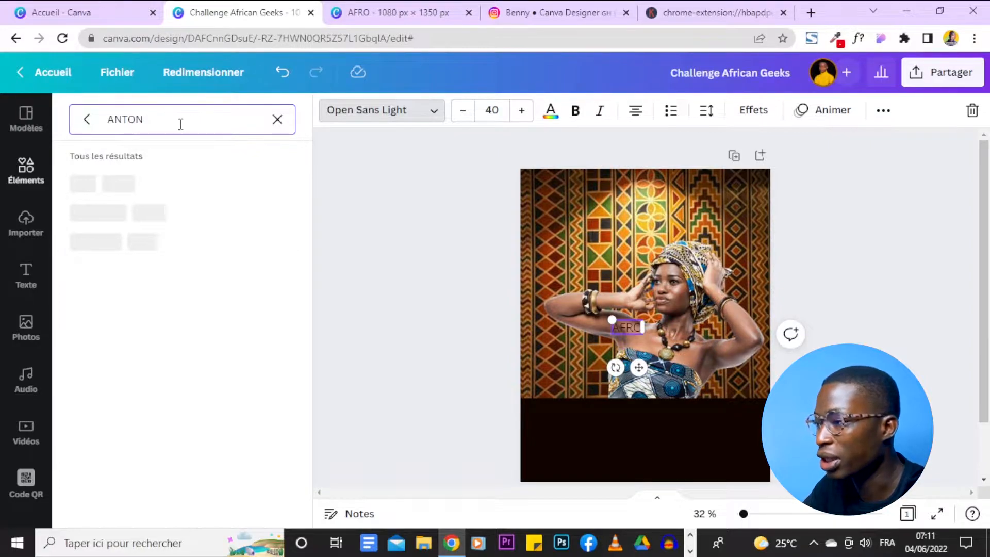
left_click(350, 5)
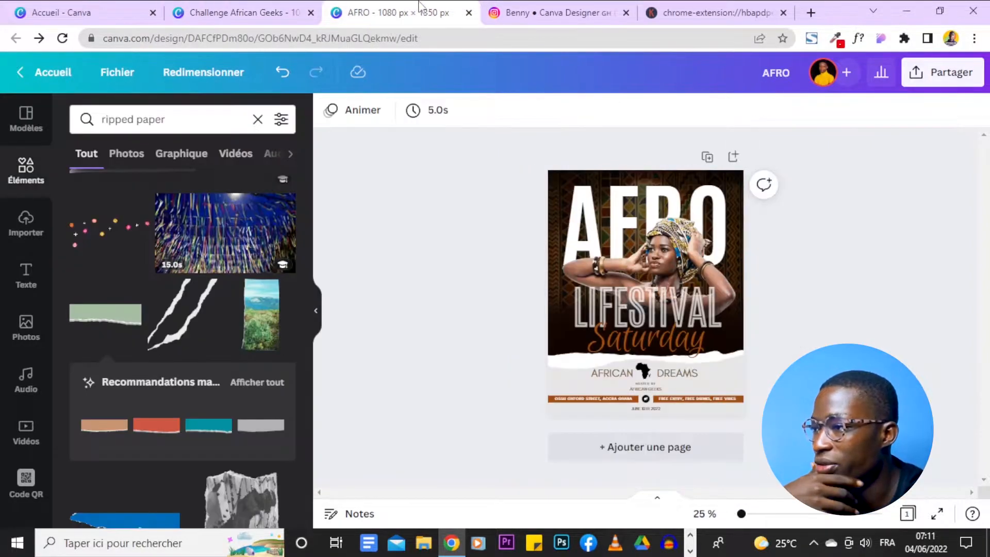
left_click(532, 7)
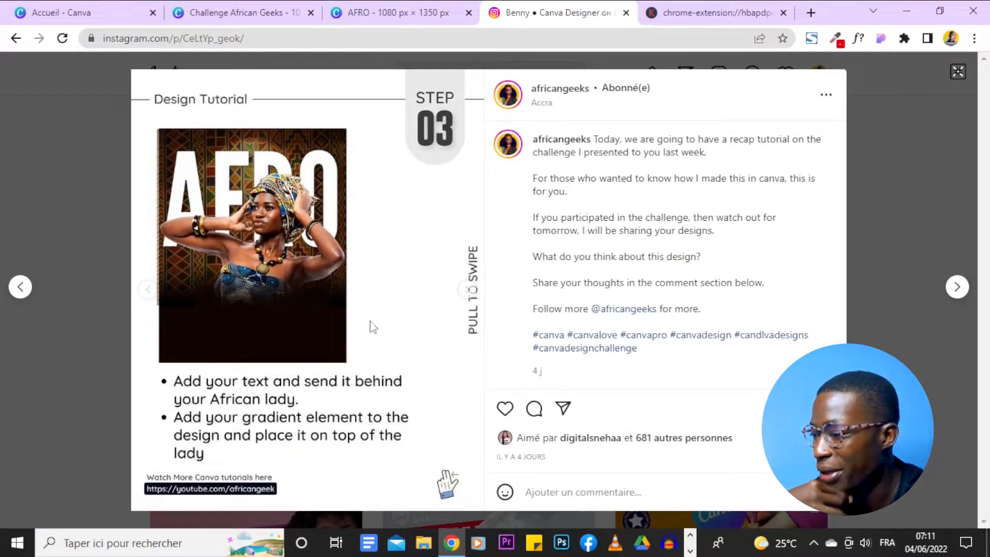
left_click(253, 7)
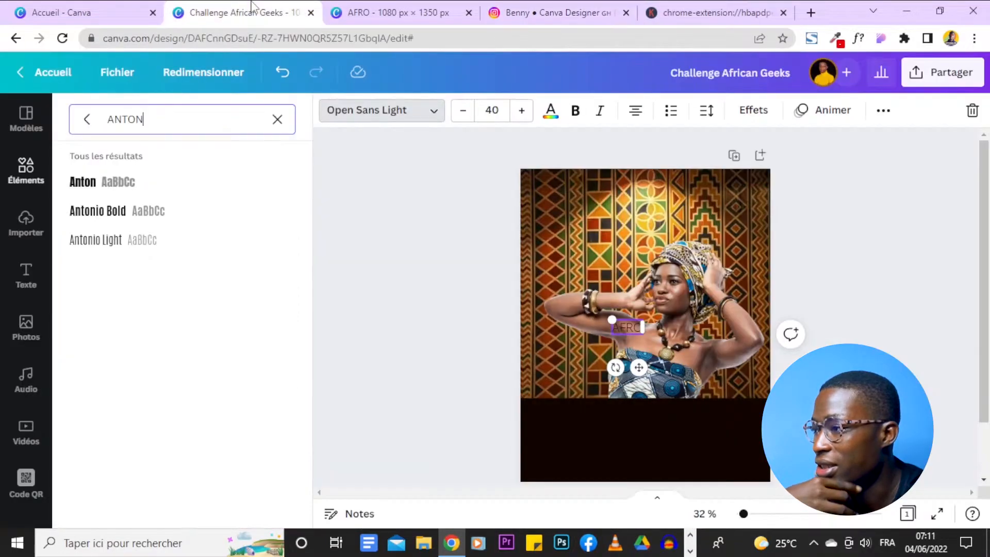
left_click(143, 220)
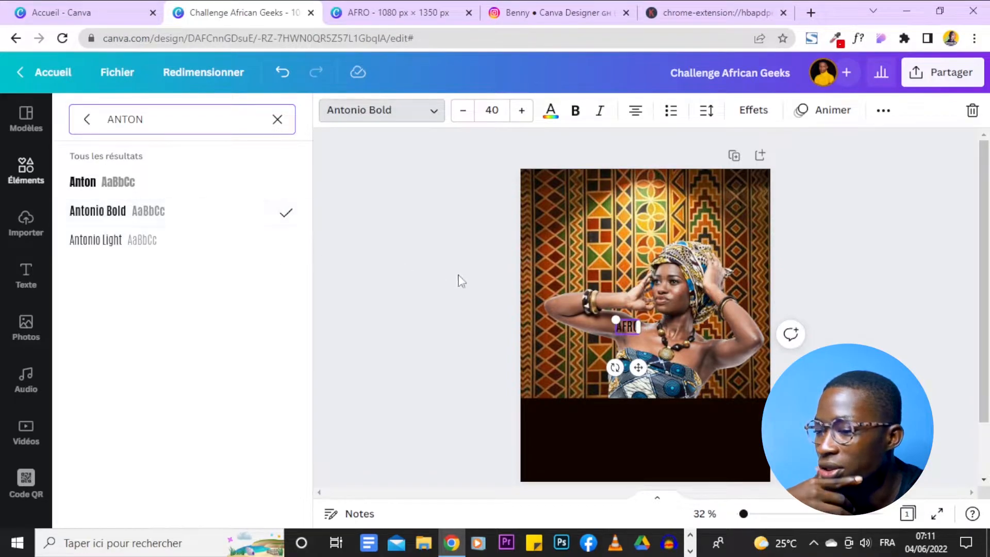
Enlarge the AFRO title to font size 392, spanning most of the page width, and colour it white.
left_click_drag(604, 310, 516, 255)
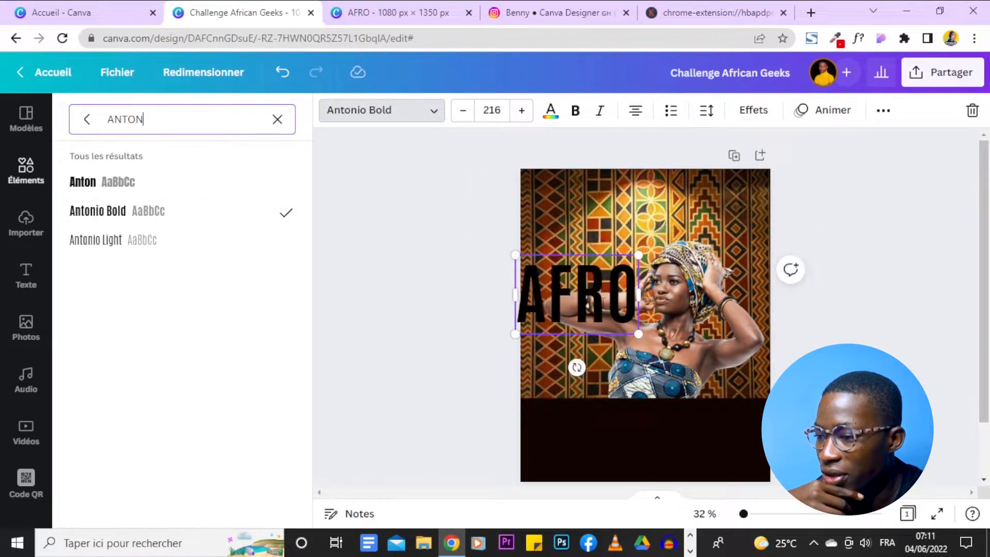
left_click_drag(639, 334, 726, 391)
left_click_drag(621, 322, 651, 284)
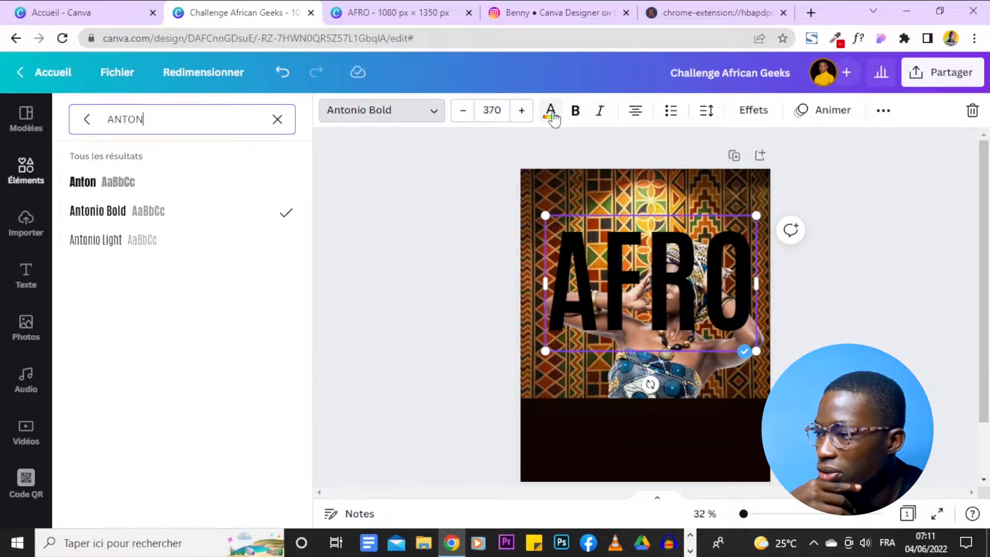
left_click(551, 112)
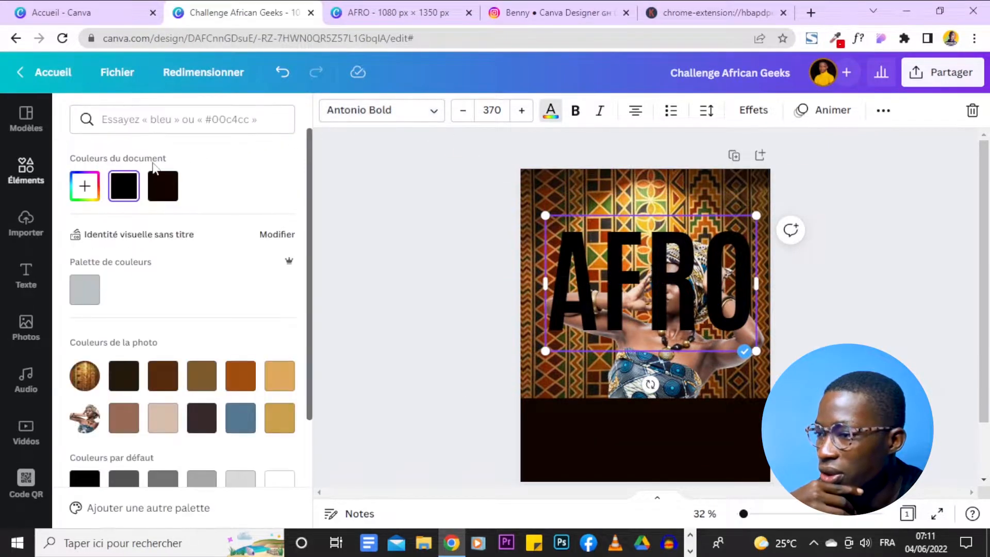
scroll(206, 340, "down", 3)
left_click(287, 338)
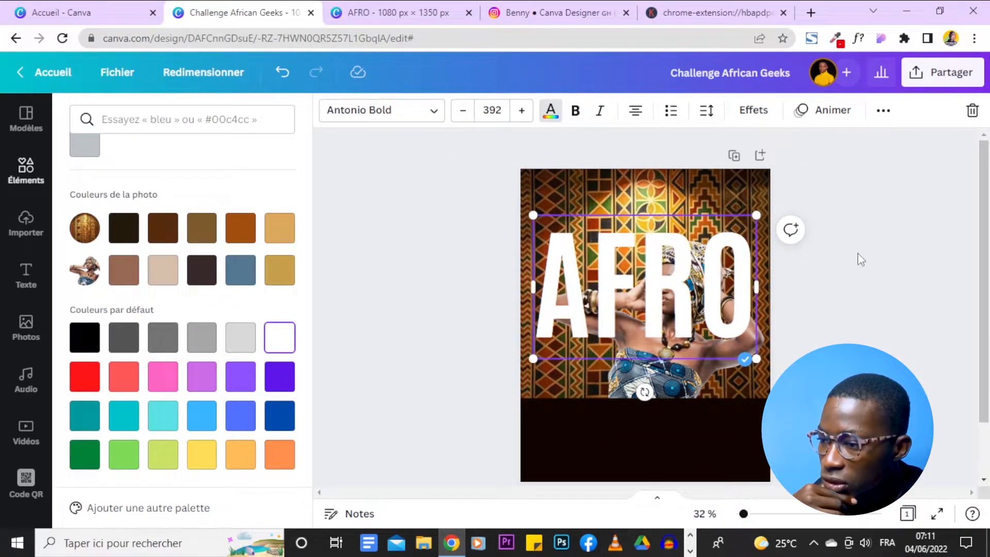
Move the AFRO title up near the page's upper edge and apply the Élévation text effect.
left_click(724, 274)
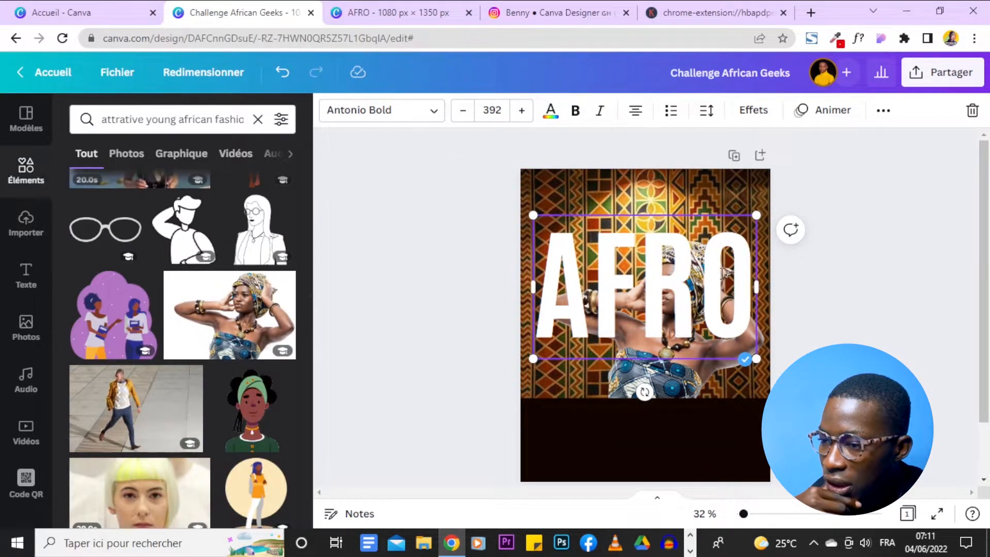
left_click(884, 233)
left_click_drag(681, 272, 675, 245)
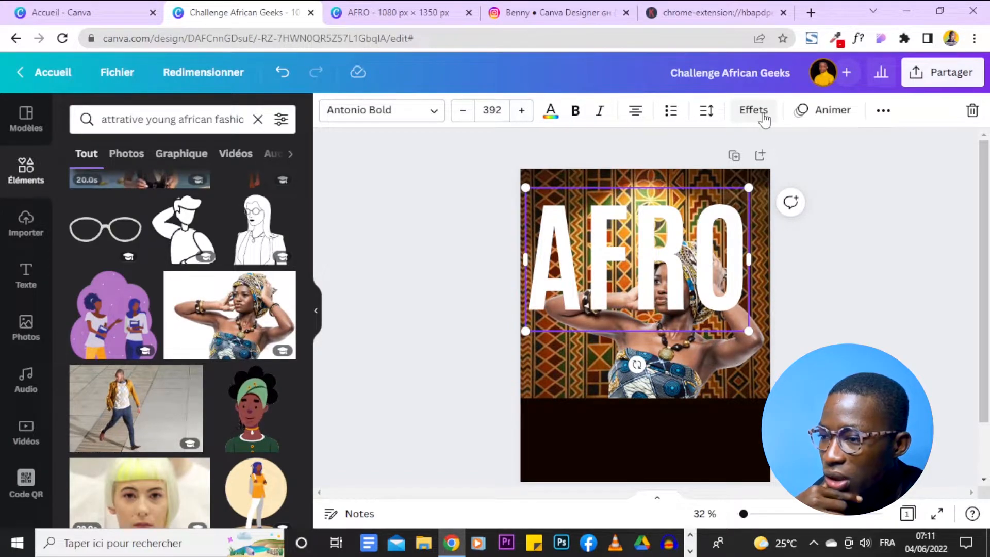
left_click(758, 111)
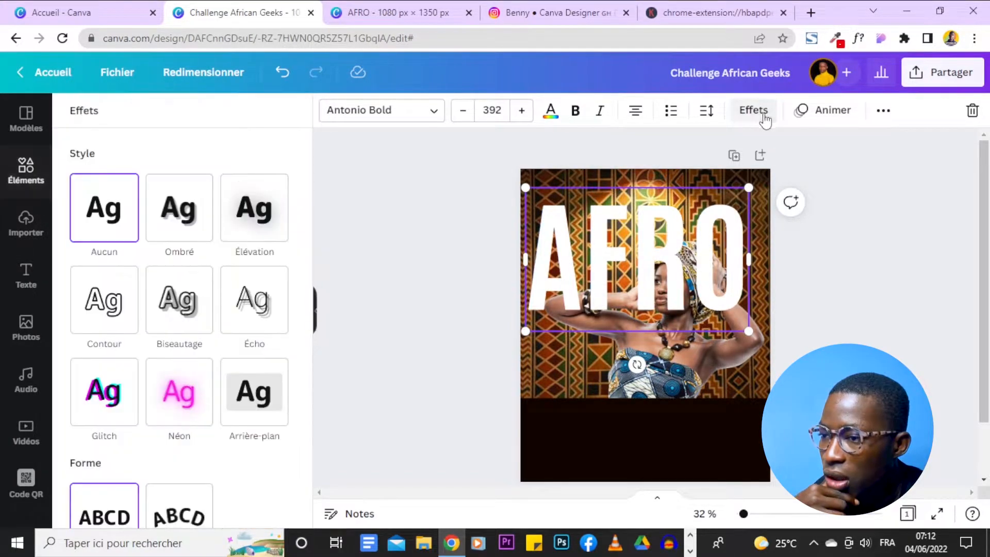
left_click(272, 228)
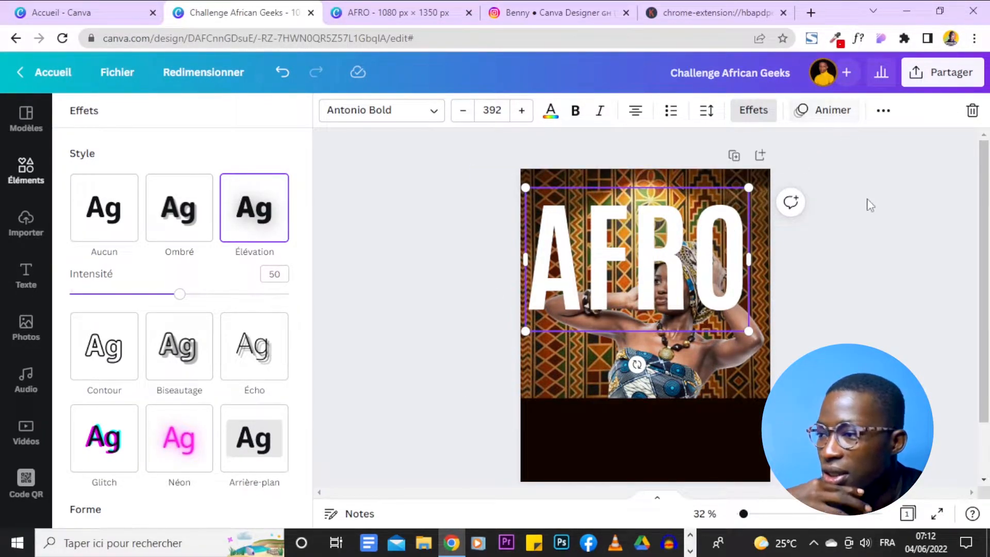
left_click(868, 198)
Send the AFRO title behind the model and centre it horizontally on the page.
left_click(884, 112)
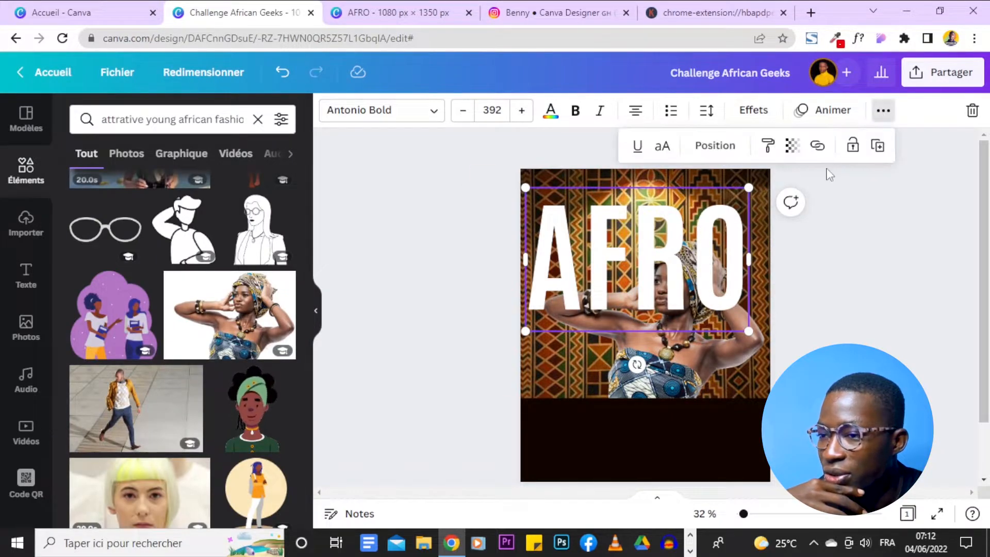
left_click(734, 152)
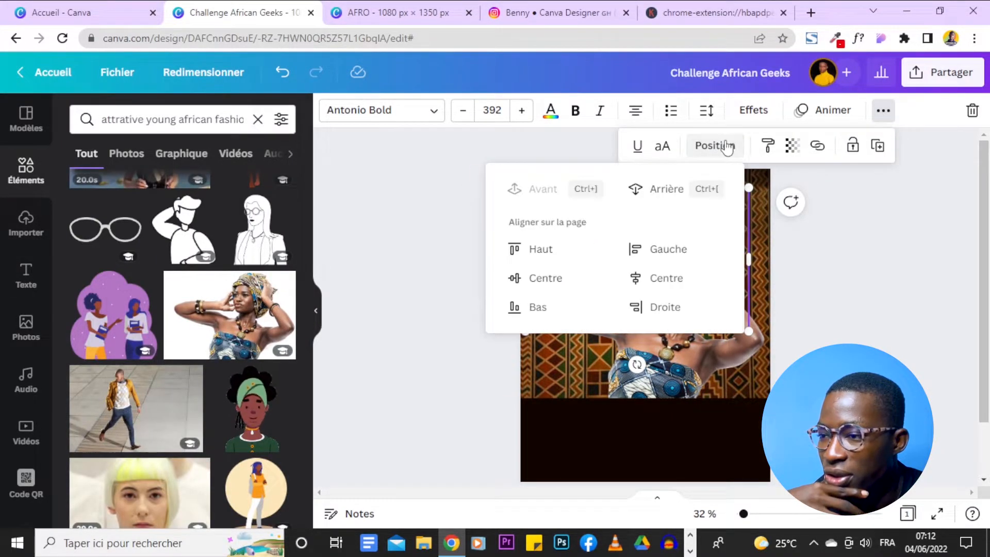
left_click(657, 190)
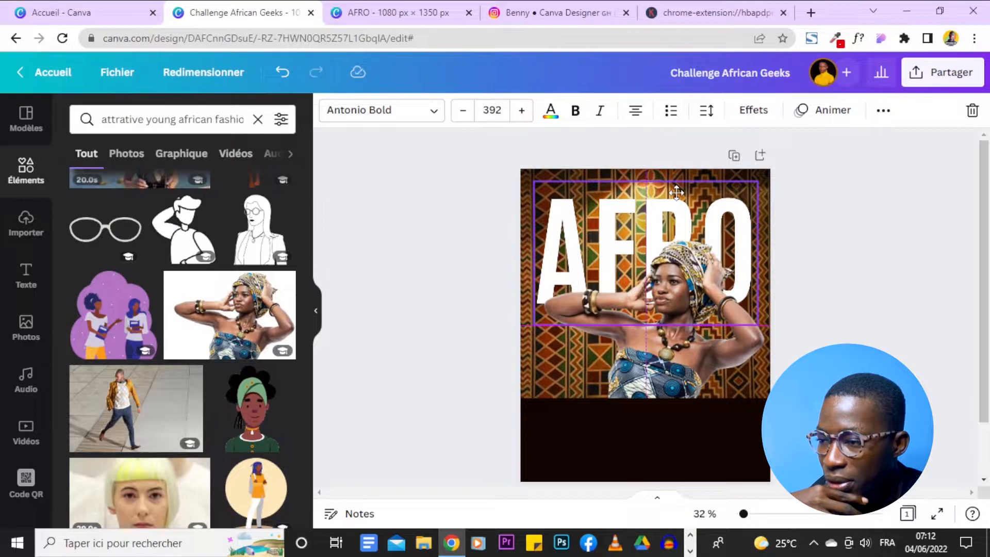
left_click(884, 110)
left_click(715, 146)
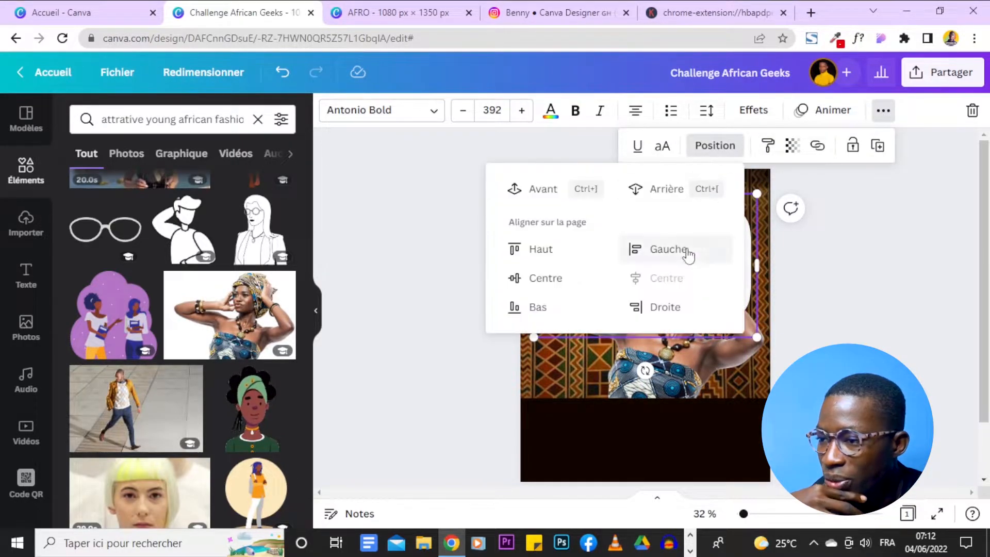
key("Escape")
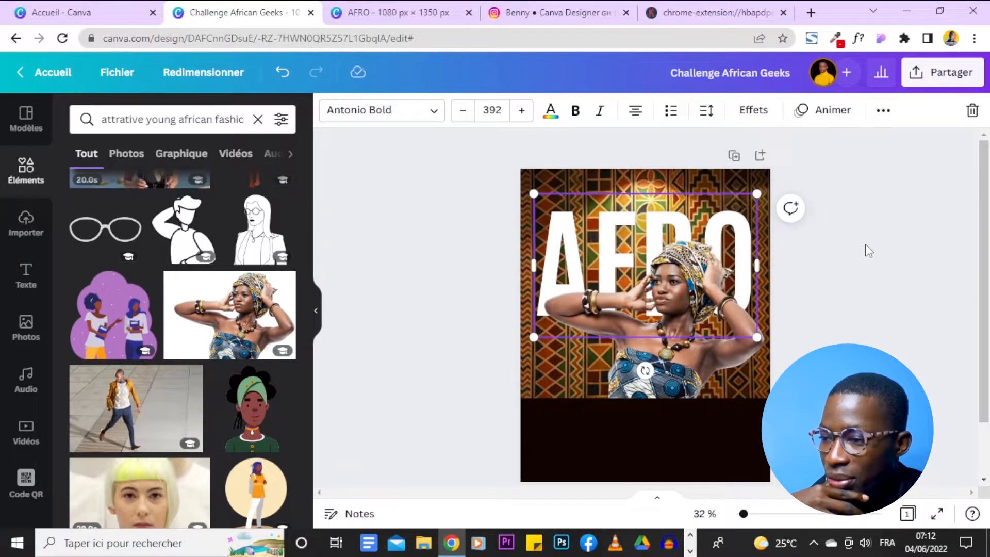
Review the finished AFRO poster and Step 03 on Instagram, return to the challenge design and search the elements for "GRADIENT".
left_click(387, 13)
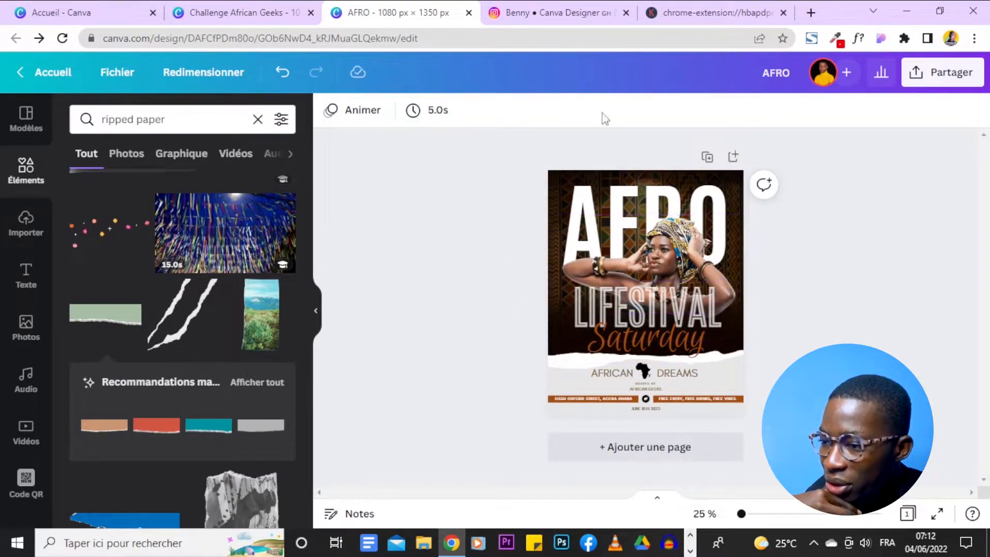
left_click(539, 13)
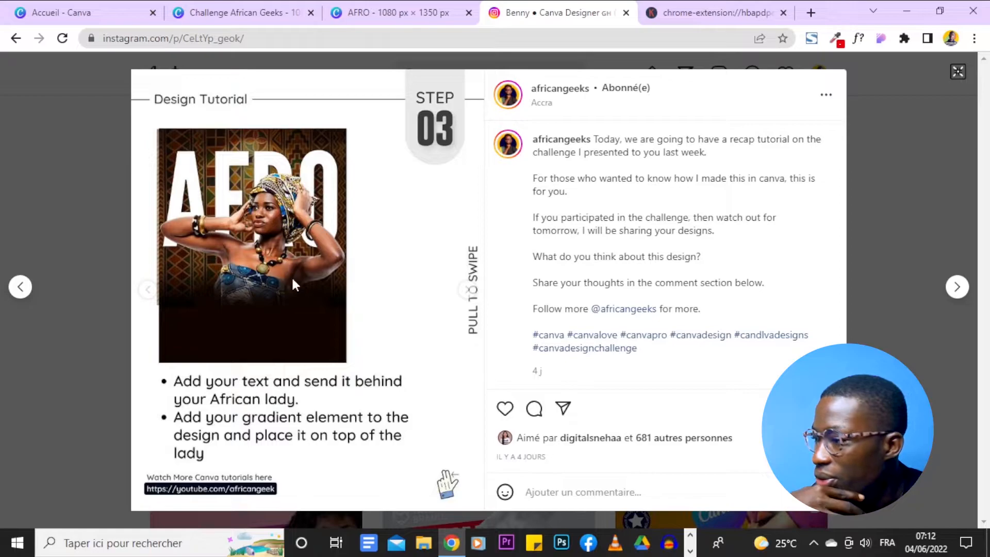
left_click(225, 9)
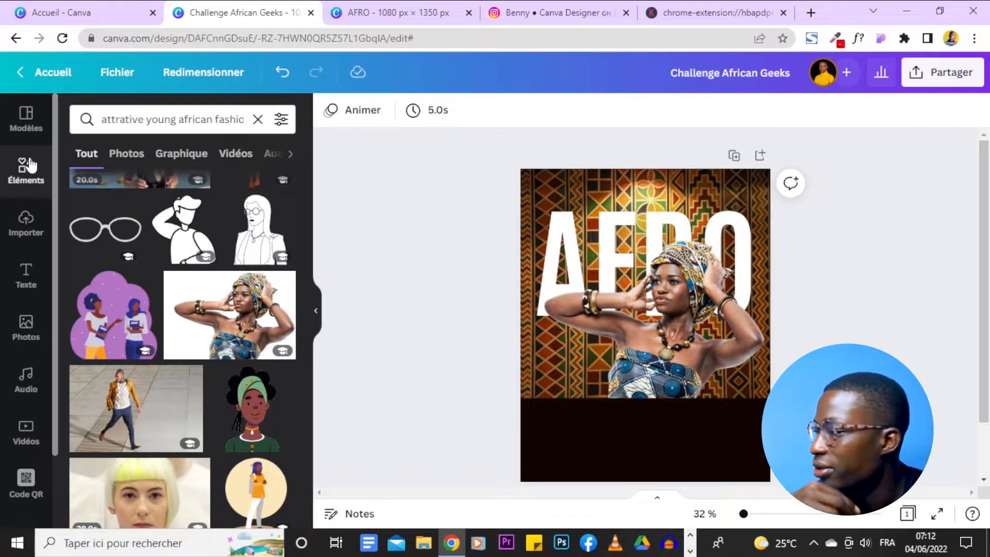
left_click(138, 119)
triple_click(138, 119)
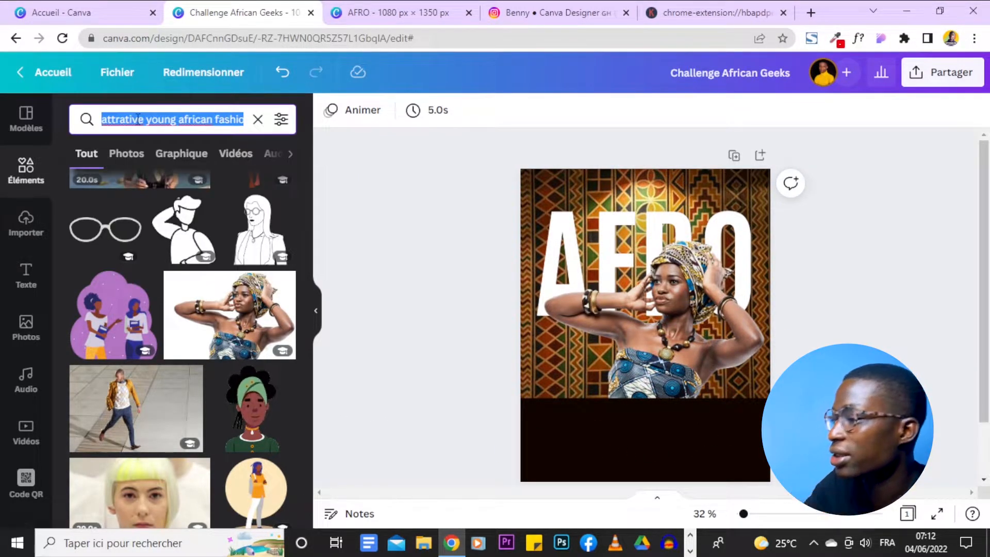
type("GRADIENT")
key("Return")
Add the purple gradient square, rotate it to fade upward and shrink it at the pattern's lower-left edge.
left_click(258, 216)
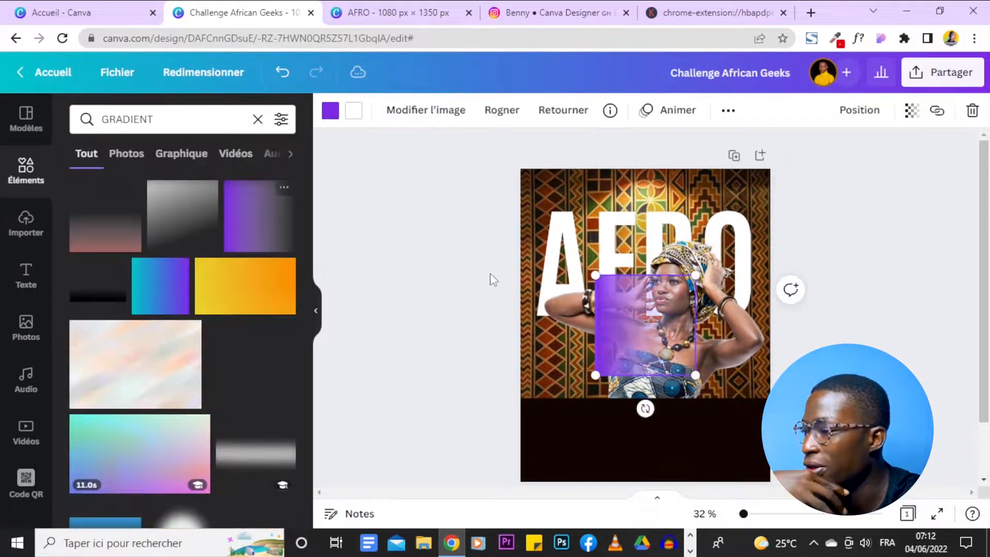
left_click_drag(645, 408, 722, 329)
left_click_drag(697, 375, 614, 407)
Duplicate the small gradient square side by side until five tiles span the page width, and group them.
key("ctrl+d")
key("ctrl+d")
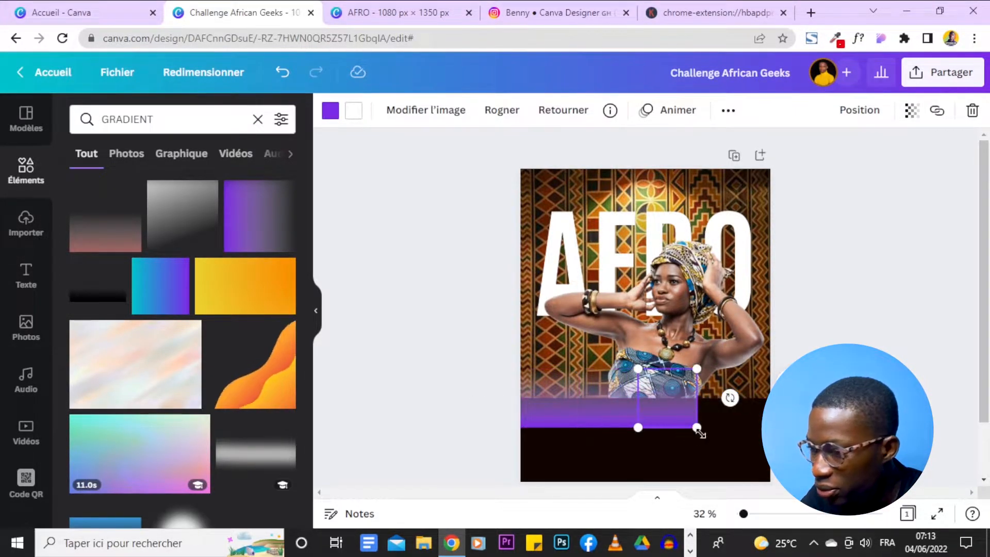
key("ctrl+d")
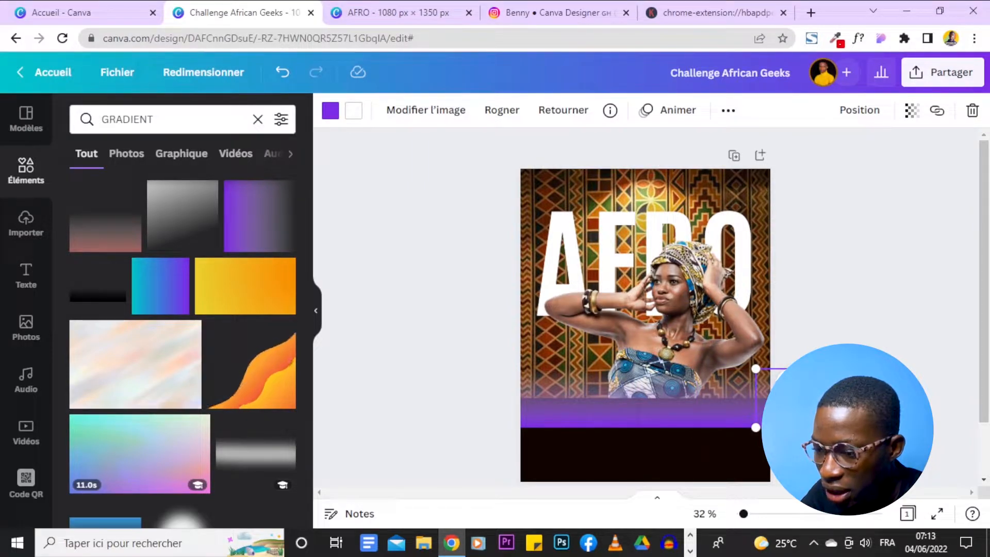
key("Escape")
left_click_drag(758, 438, 548, 415)
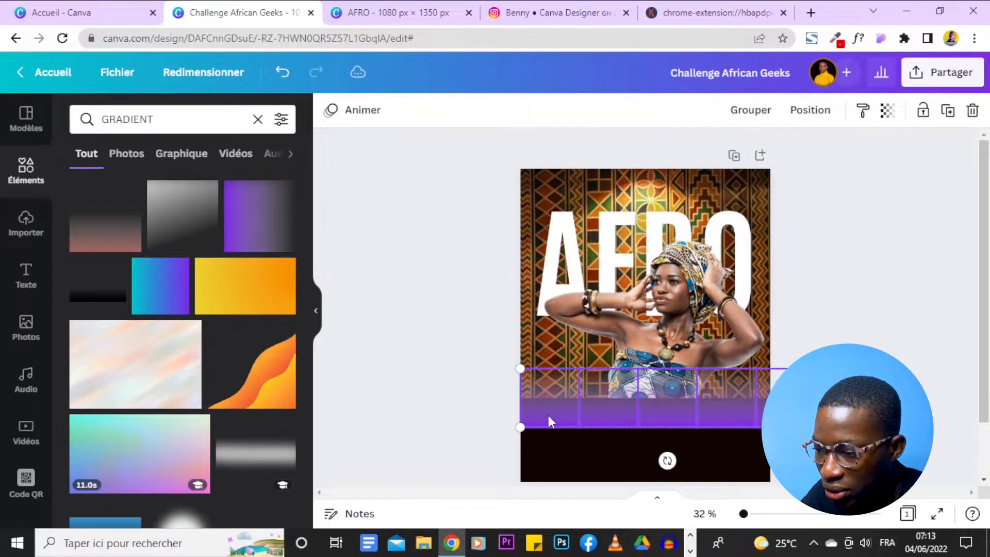
left_click(751, 110)
Try to reposition the gradient group over the pattern's lower edge and undo the changes.
left_click(670, 403)
left_click_drag(671, 400, 674, 410)
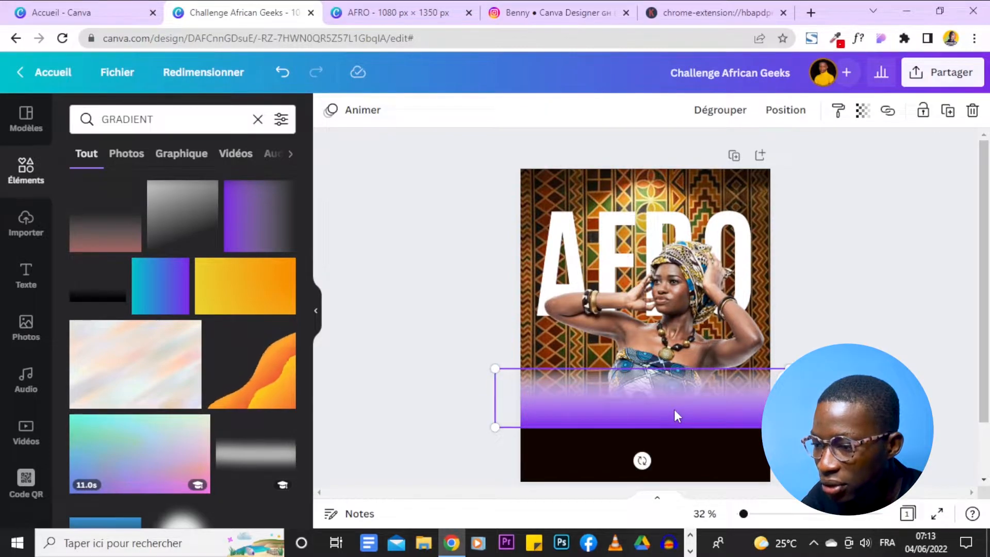
key("ctrl+z")
key("ctrl+z")
key("ctrl+z")
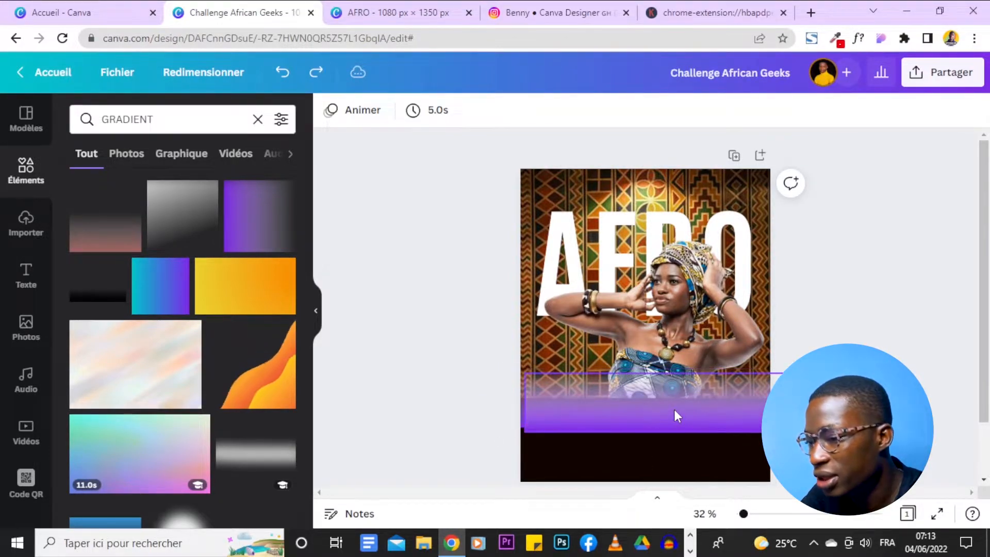
Recolour both gradient colours of the first tile in the gradient group with the near-black document colour.
double_click(562, 398)
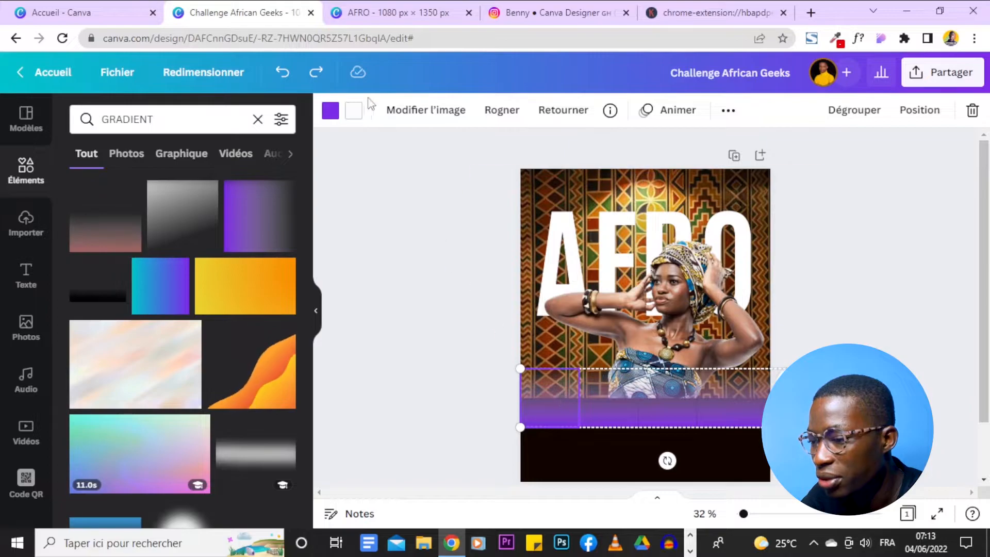
left_click(354, 110)
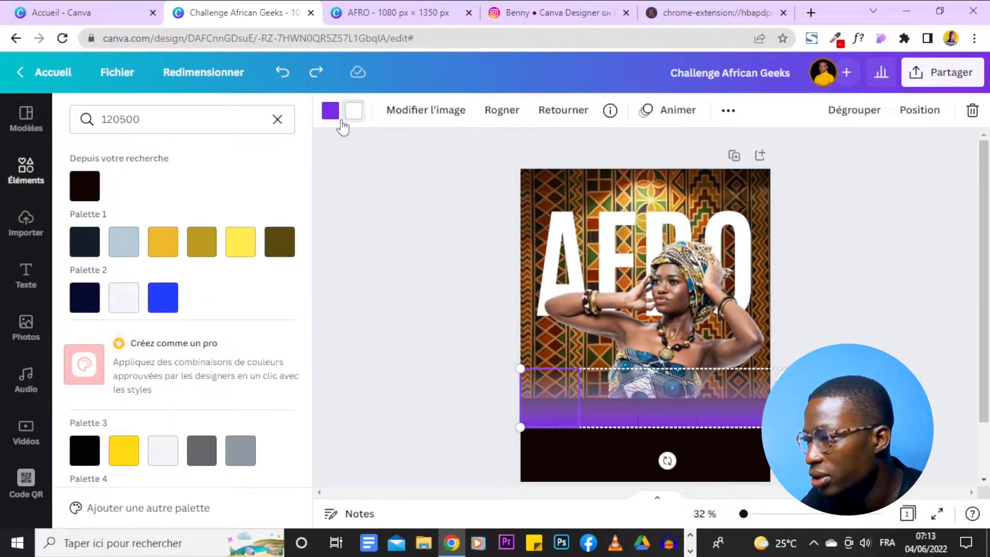
left_click(354, 110)
left_click(353, 112)
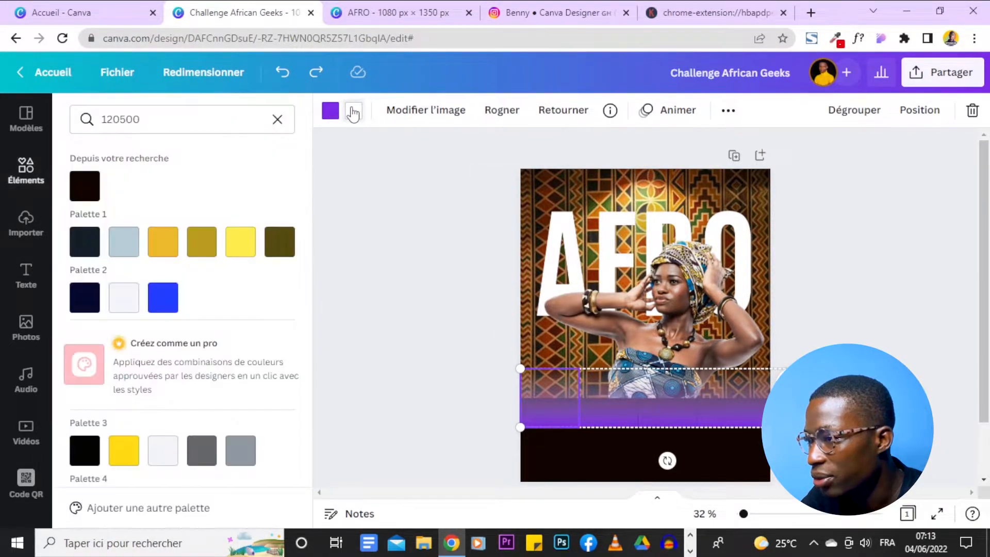
scroll(250, 126, "down", 5)
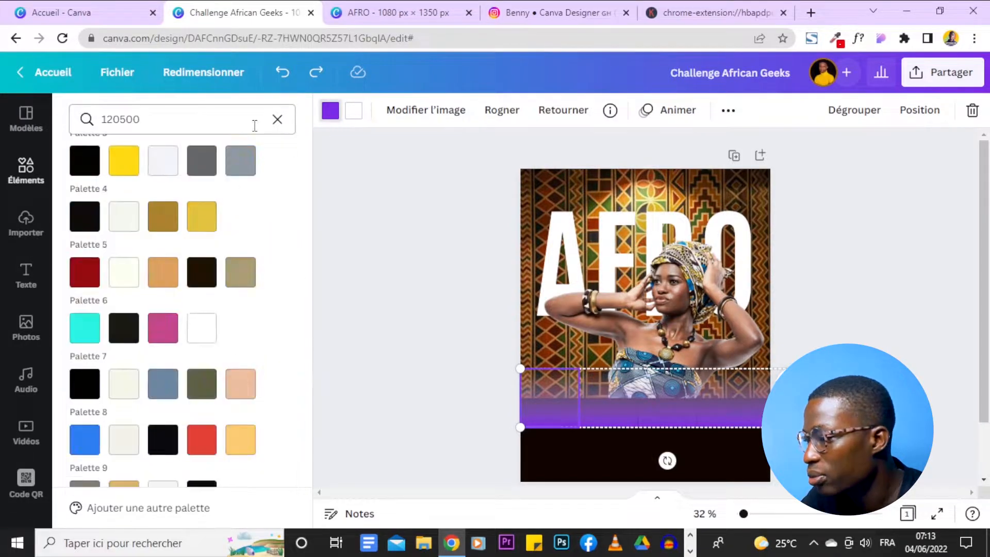
left_click(277, 119)
left_click(135, 234)
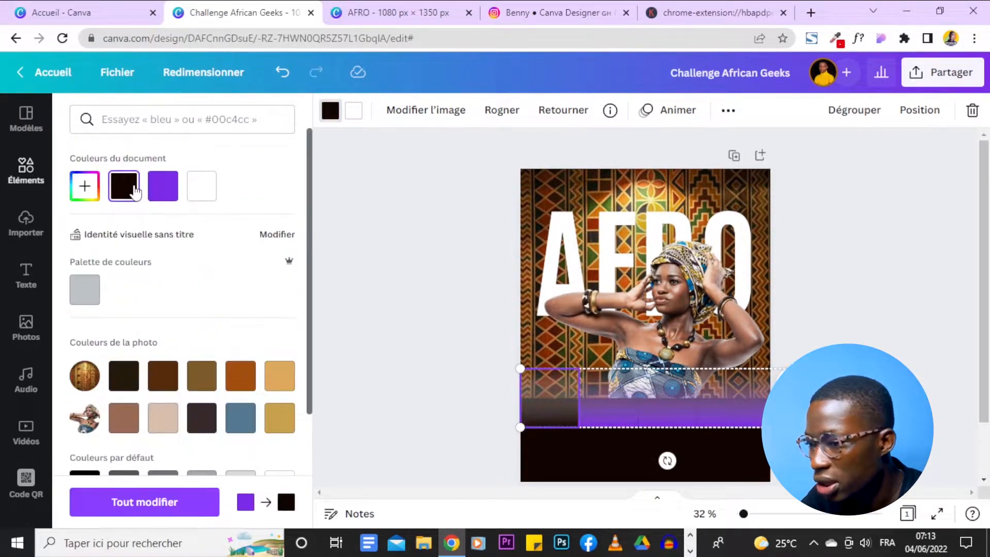
left_click(125, 185)
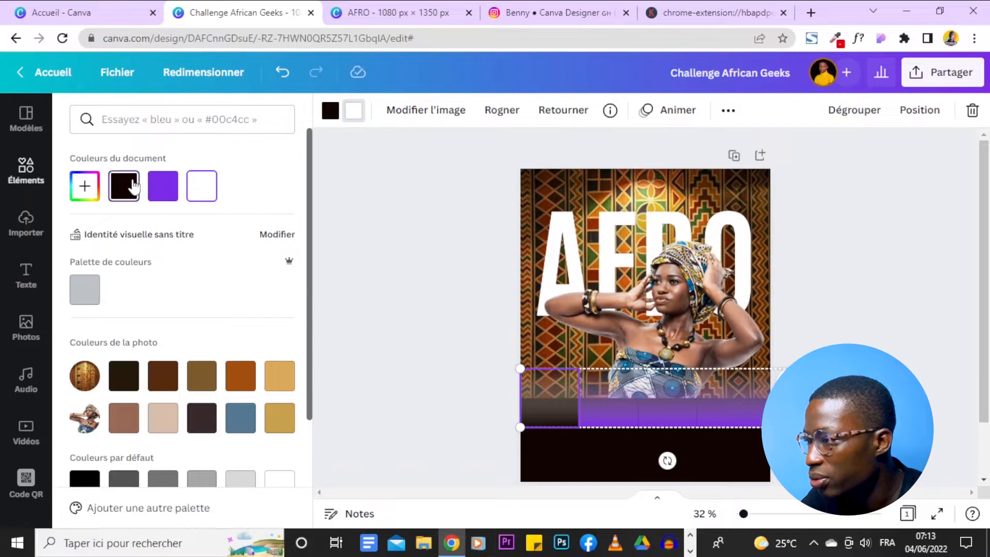
Recolour both gradient colours of the second and third tiles with the near-black document colour.
left_click(614, 410)
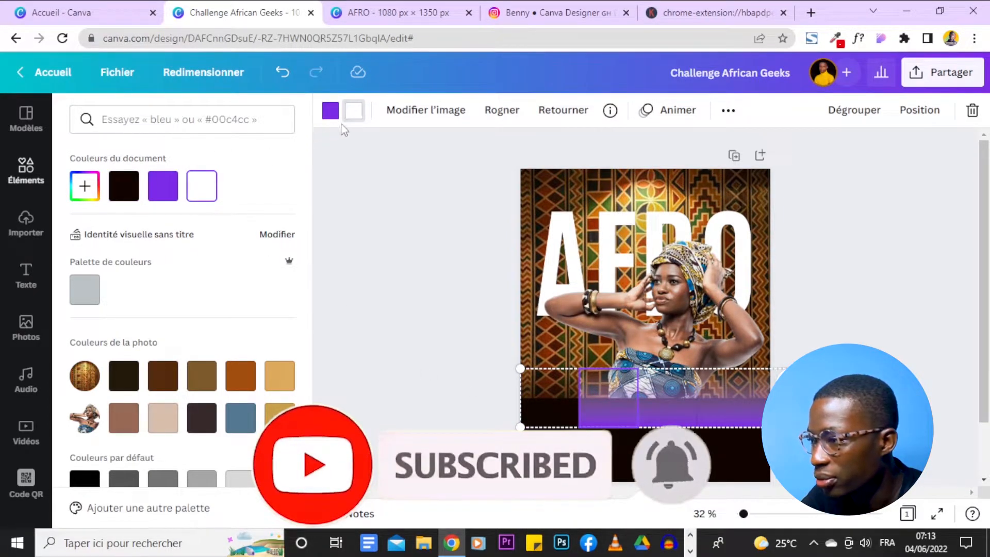
left_click(123, 186)
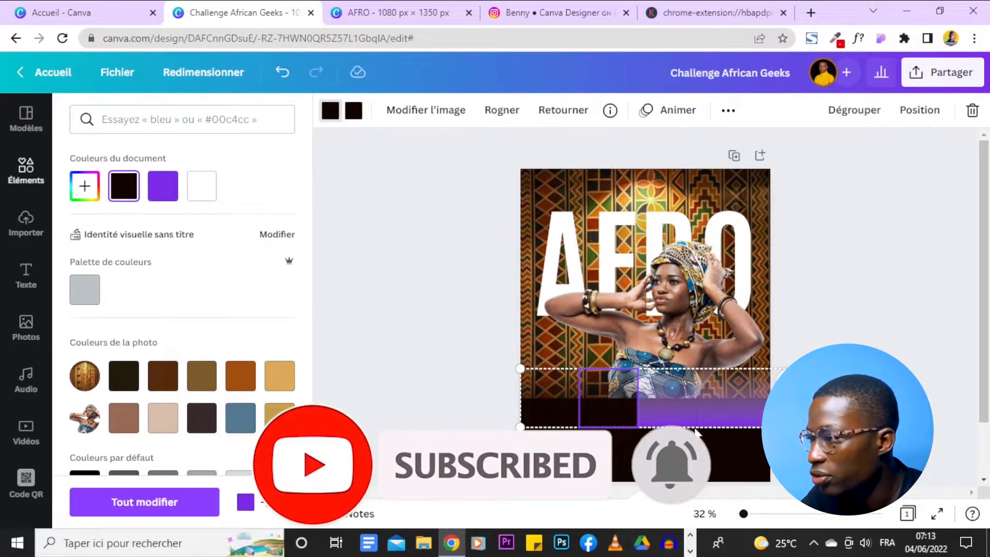
key("ctrl+z")
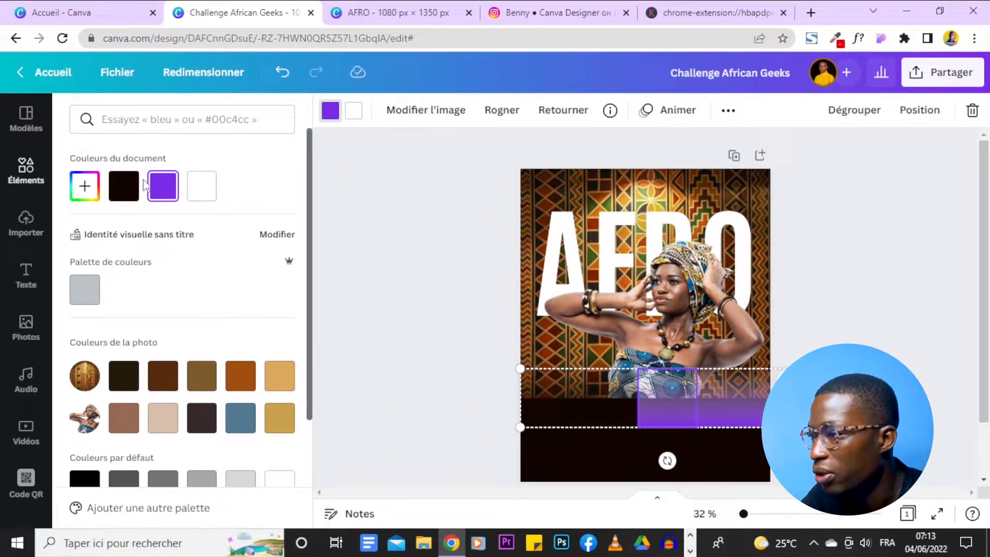
left_click(116, 192)
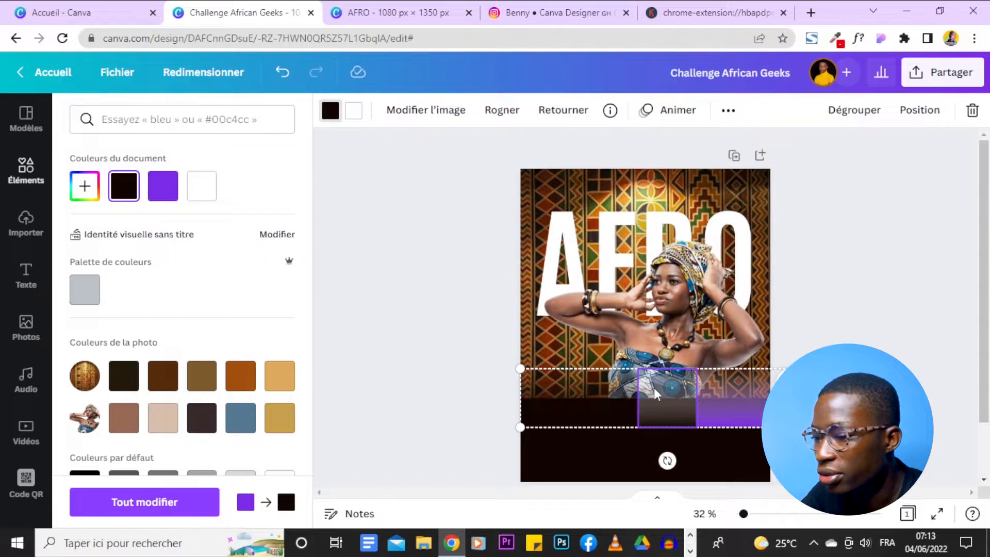
left_click(351, 115)
left_click(132, 187)
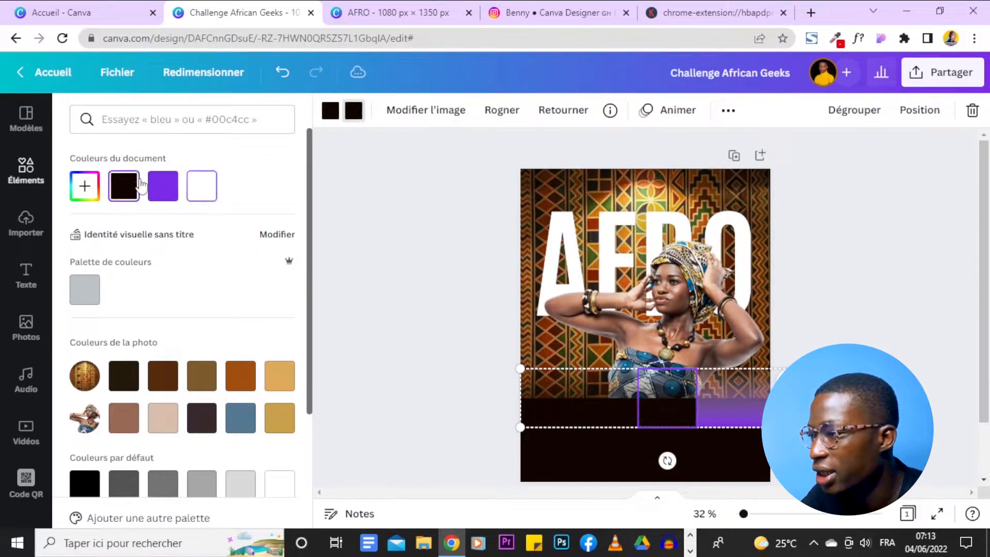
Recolour both gradient colours of the fourth and fifth tiles with the near-black document colour.
left_click(721, 393)
left_click(123, 187)
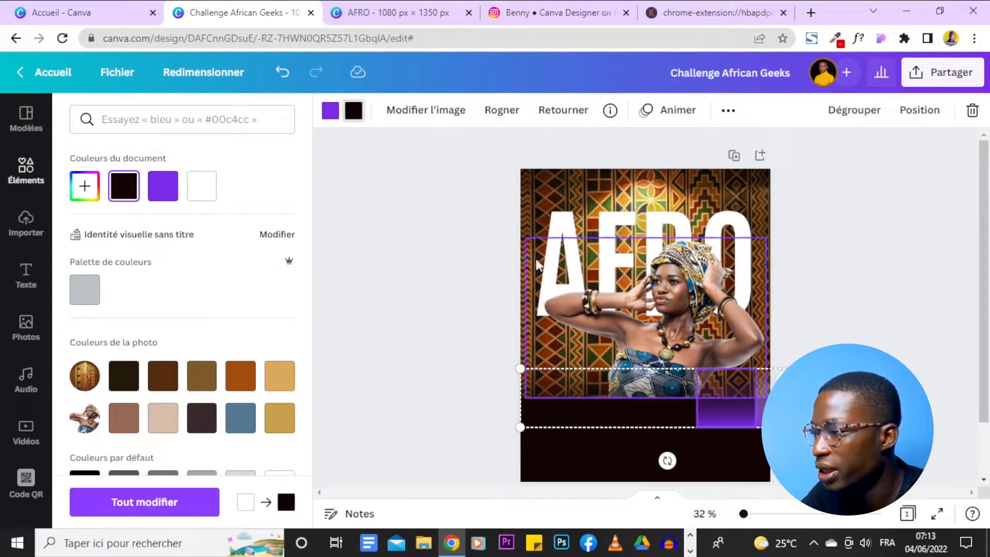
left_click(325, 116)
left_click(123, 187)
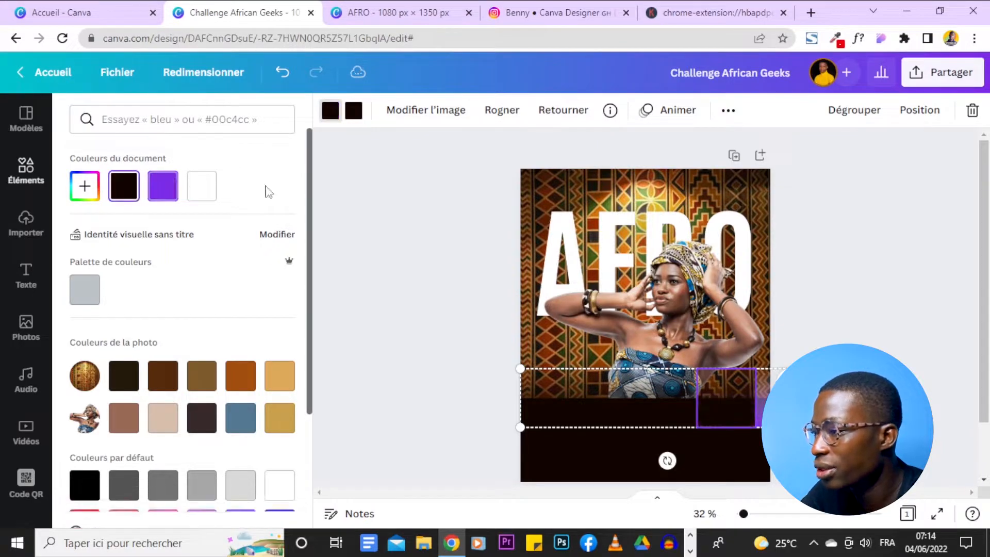
left_click(778, 396)
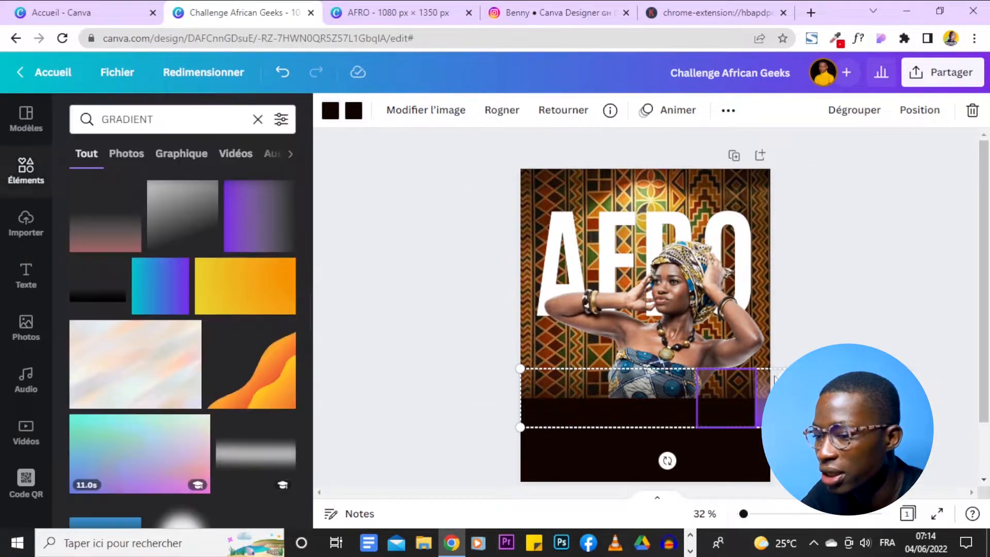
left_click(778, 396)
left_click(330, 110)
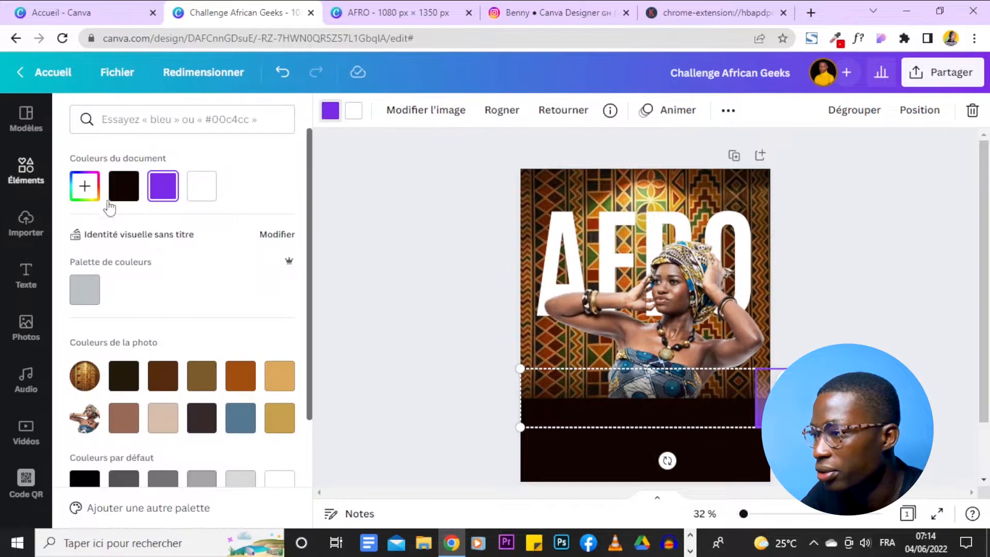
left_click(124, 186)
left_click(361, 110)
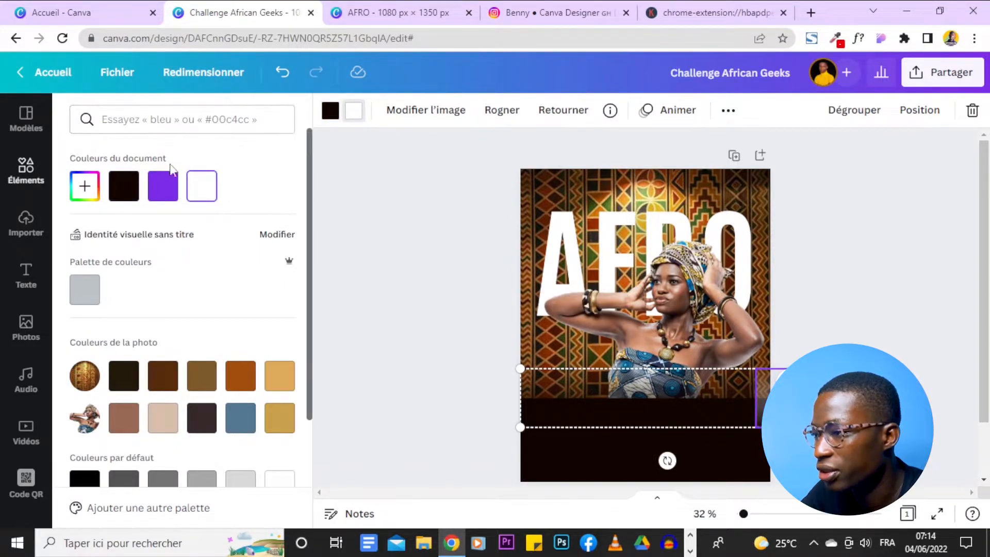
left_click(124, 186)
Duplicate the dark gradient group and stack slightly offset copies over the model's lower body to deepen the fade into the dark band.
left_click(938, 311)
left_click_drag(753, 403, 731, 398)
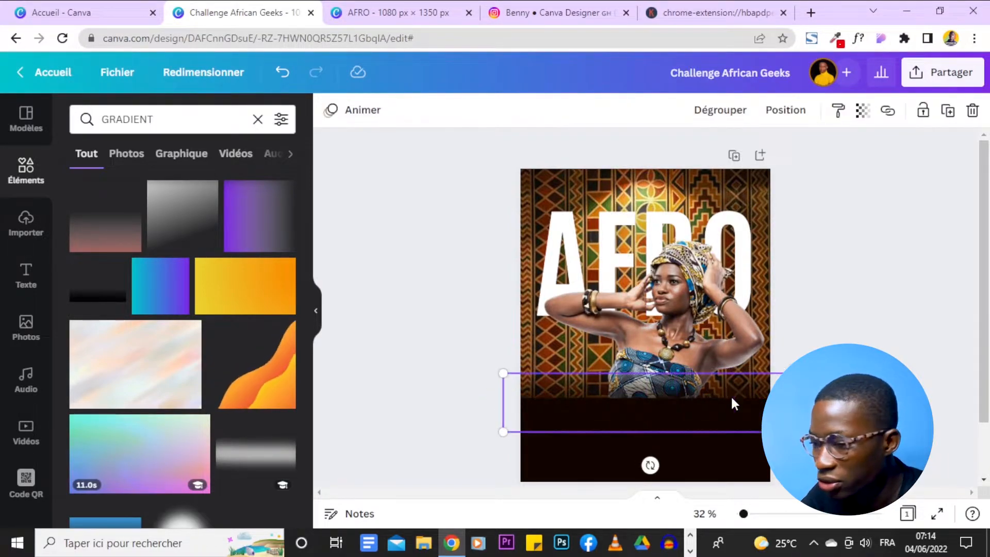
left_click(731, 394)
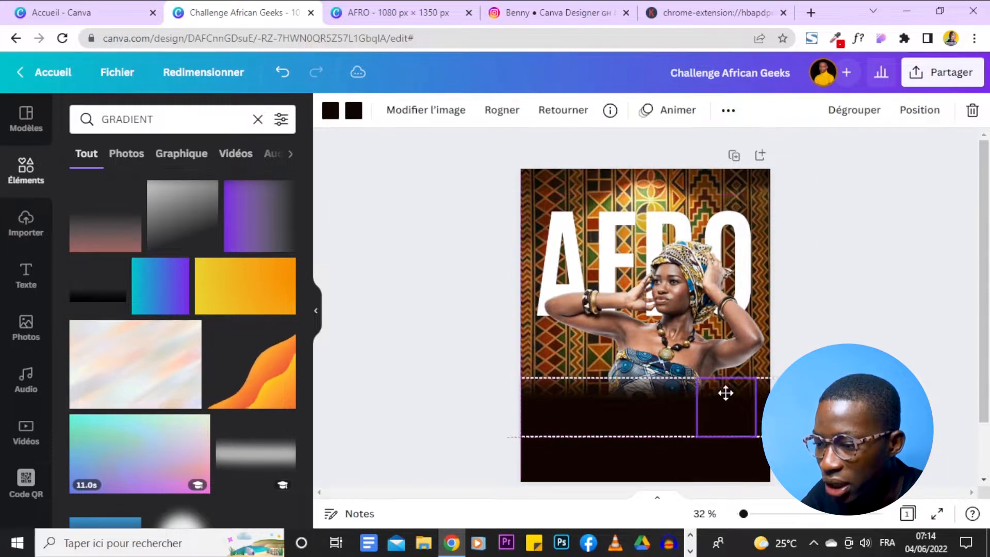
left_click(722, 395)
left_click(898, 348)
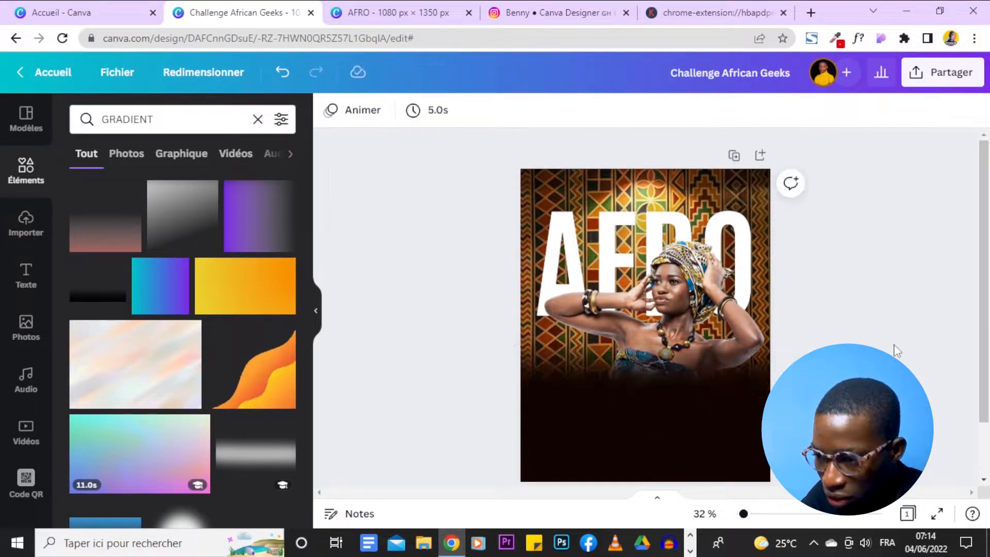
scroll(871, 330, "down", 1)
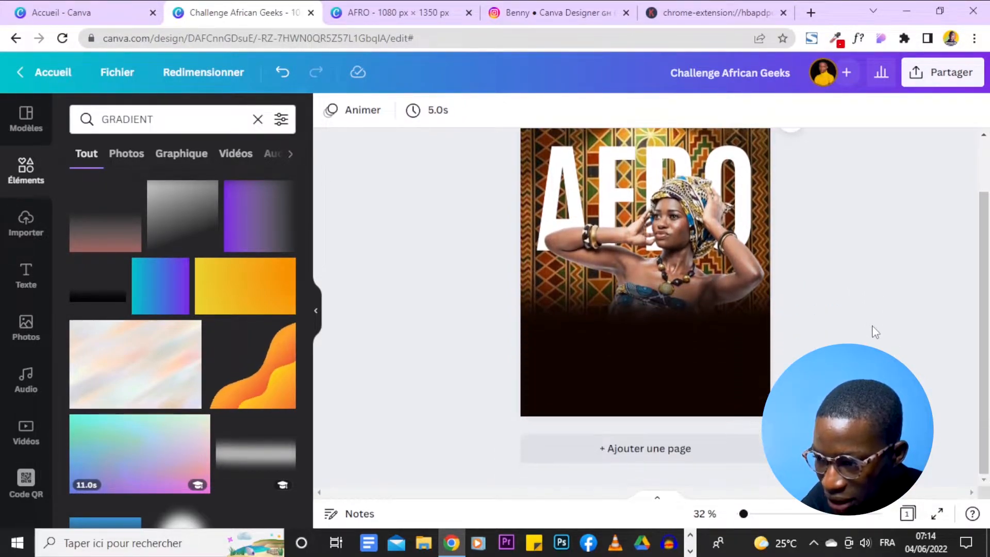
left_click(690, 308)
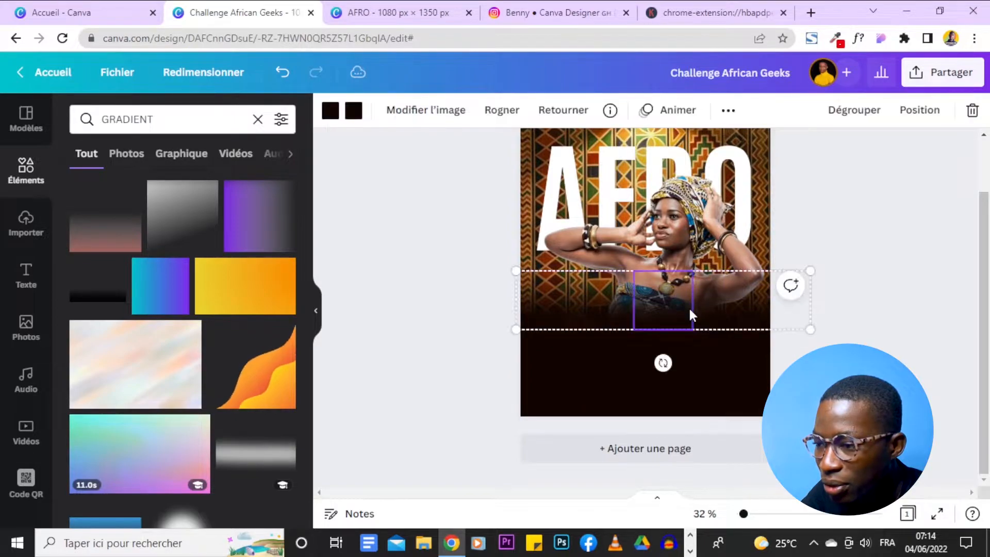
left_click(883, 330)
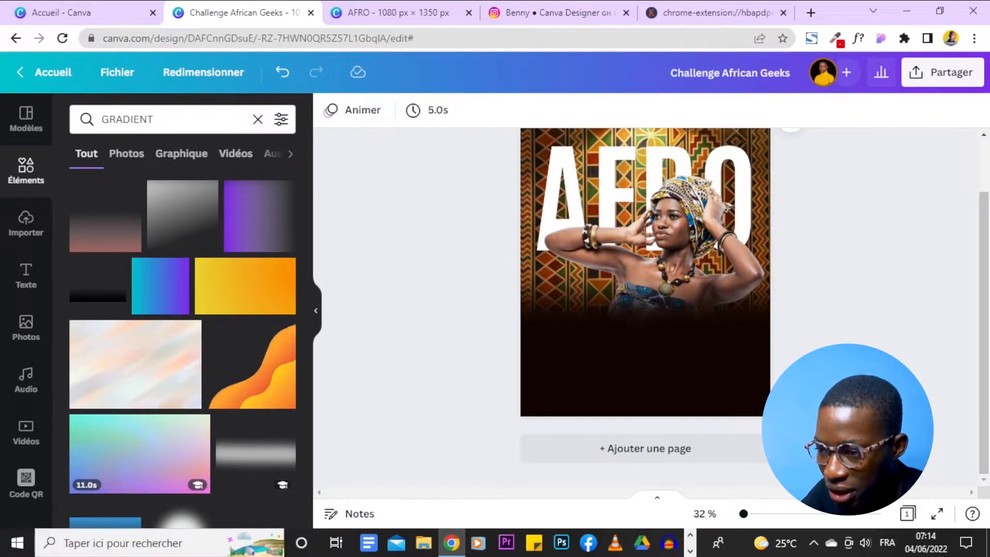
left_click_drag(857, 388, 737, 368)
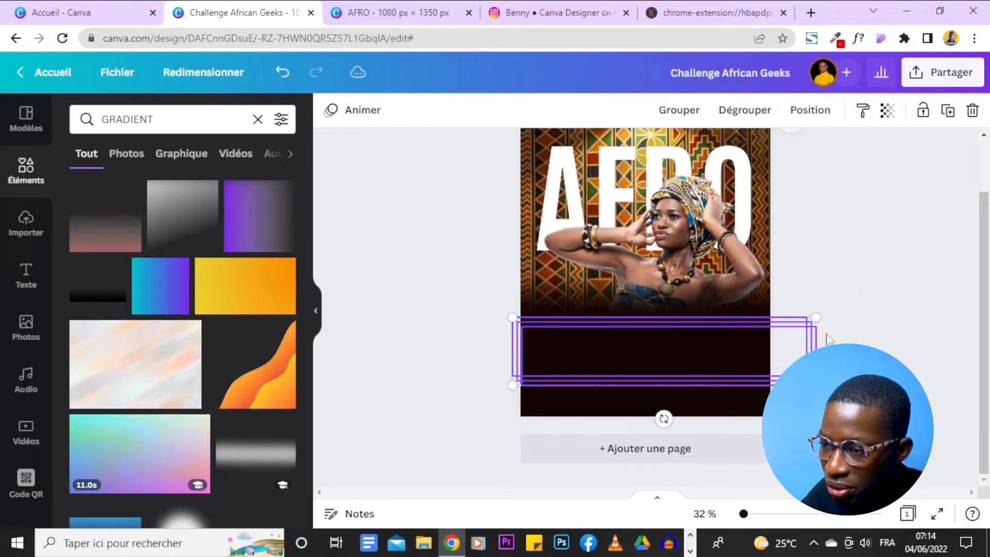
left_click(908, 260)
scroll(877, 279, "up", 1)
Lock the pattern background, AFRO text and model in place, and group all the dark gradient copies together.
left_click_drag(442, 219, 849, 317)
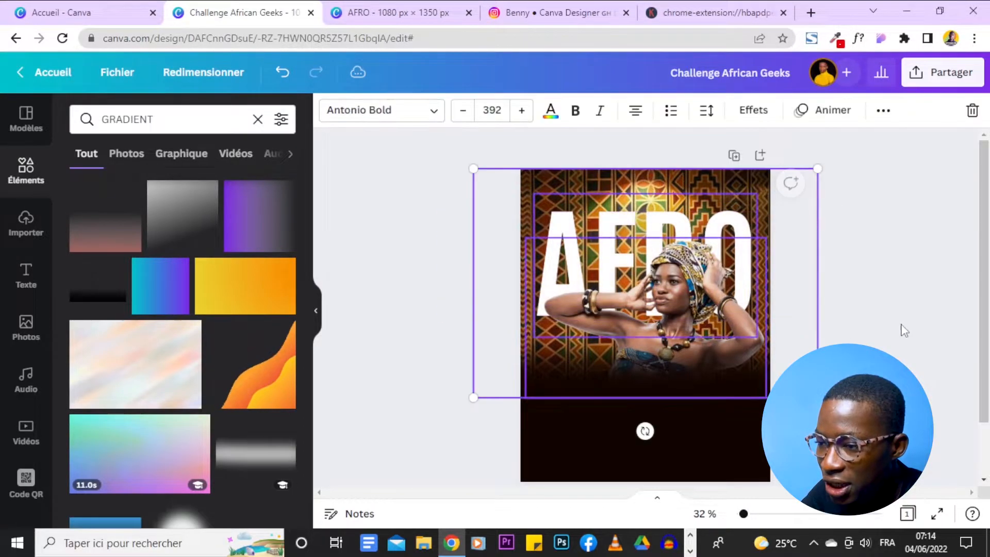
left_click(882, 112)
left_click(853, 147)
mouse_move(932, 299)
left_mouse_down()
mouse_move(473, 405)
mouse_move(371, 500)
left_mouse_up()
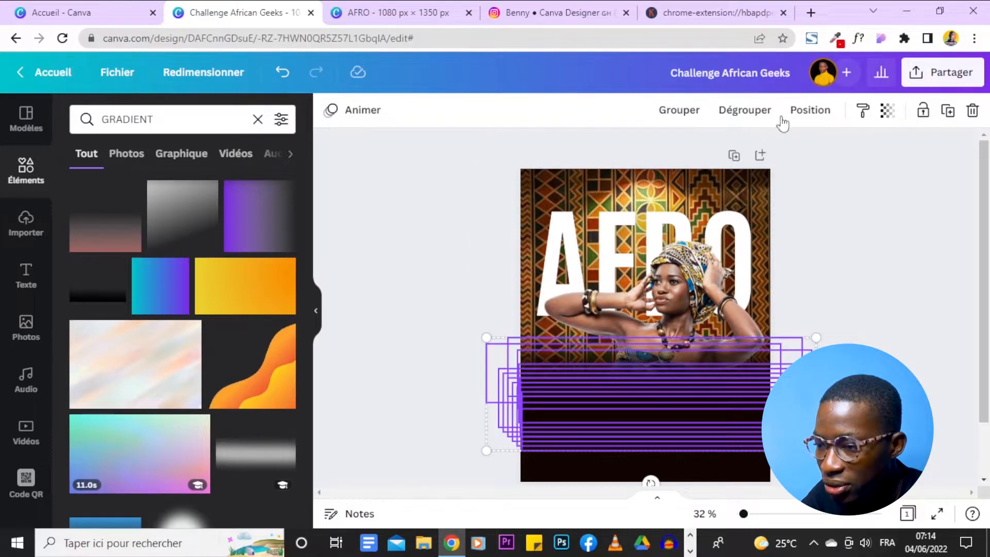
left_click(691, 114)
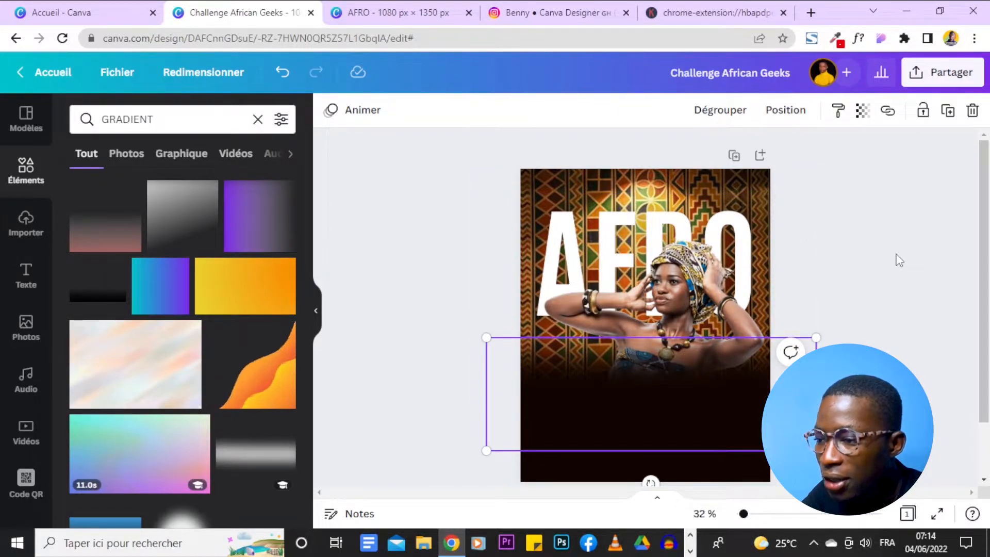
Compare the fade with the Step 03 image in the Instagram tutorial and return to the challenge design.
left_click(385, 11)
left_click(543, 9)
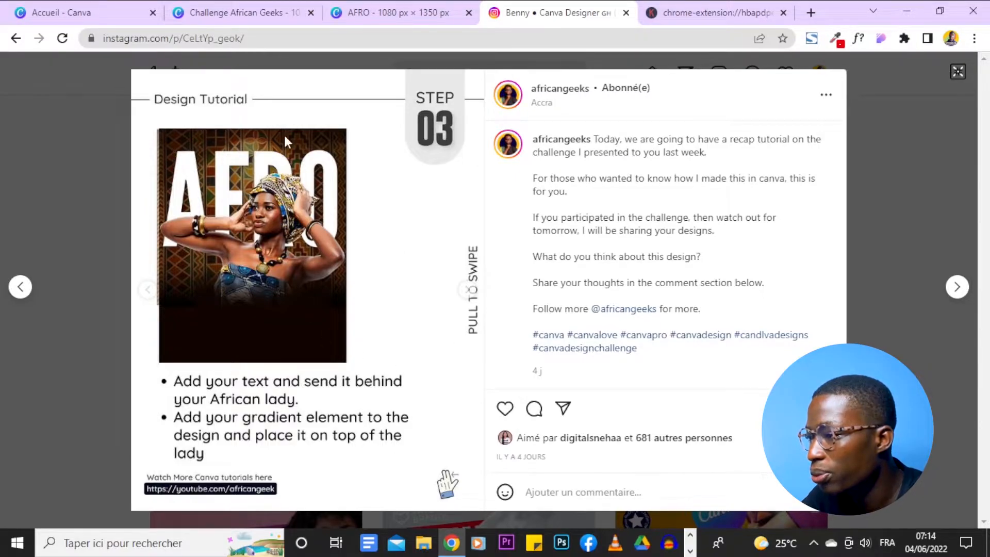
left_click(247, 12)
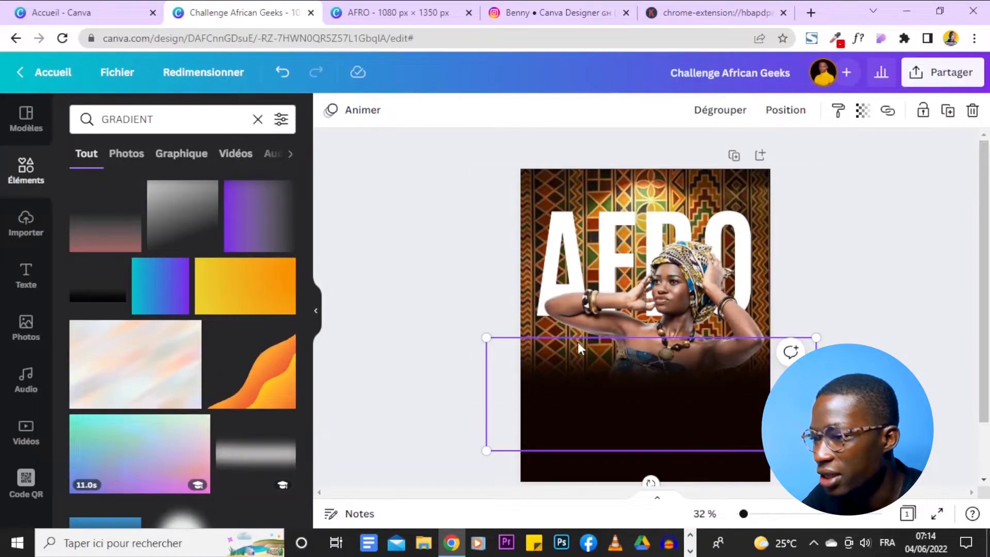
Add another purple gradient square to the page and recolour both of its colours with the near-black document colour.
left_click(241, 221)
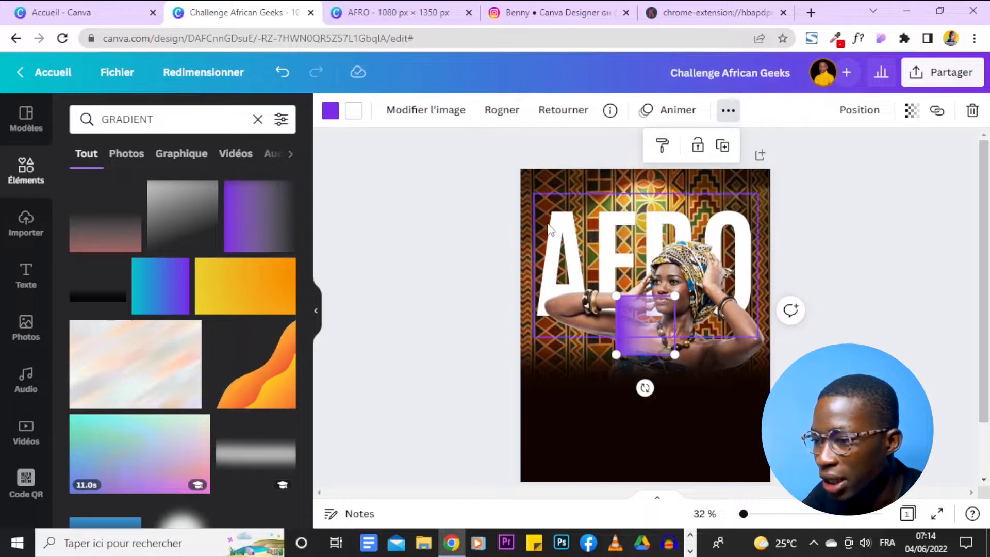
left_click(330, 110)
left_click(116, 192)
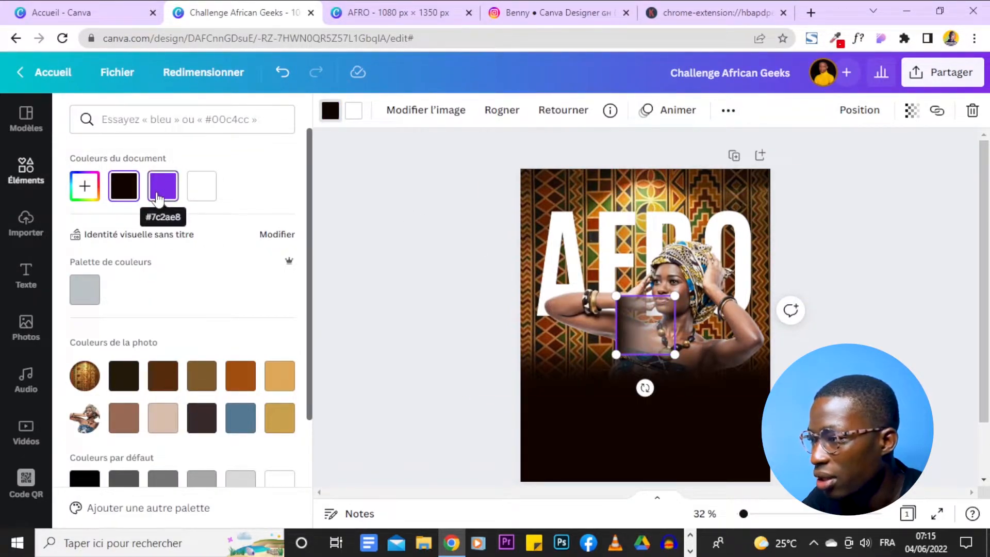
left_click(158, 191)
left_click(124, 187)
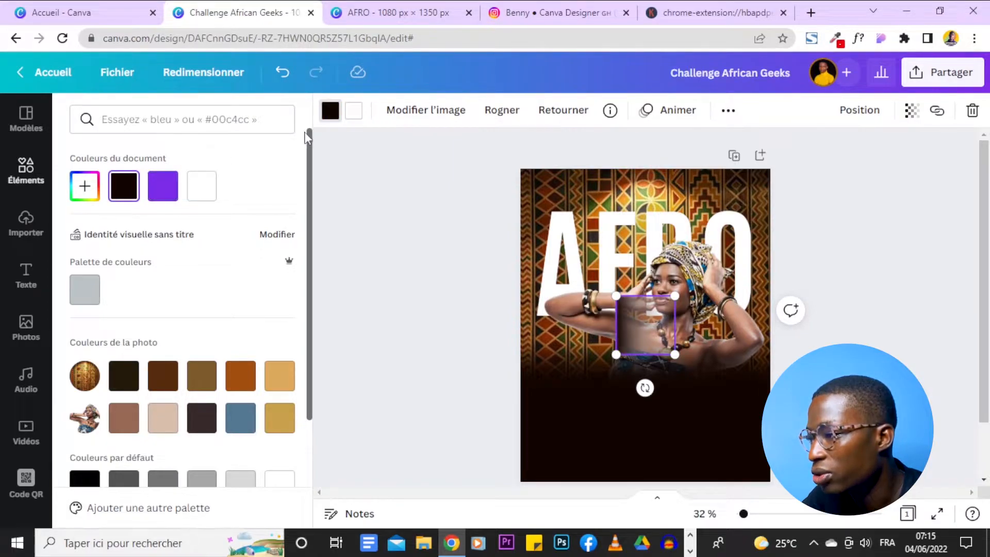
left_click(352, 111)
left_click(124, 186)
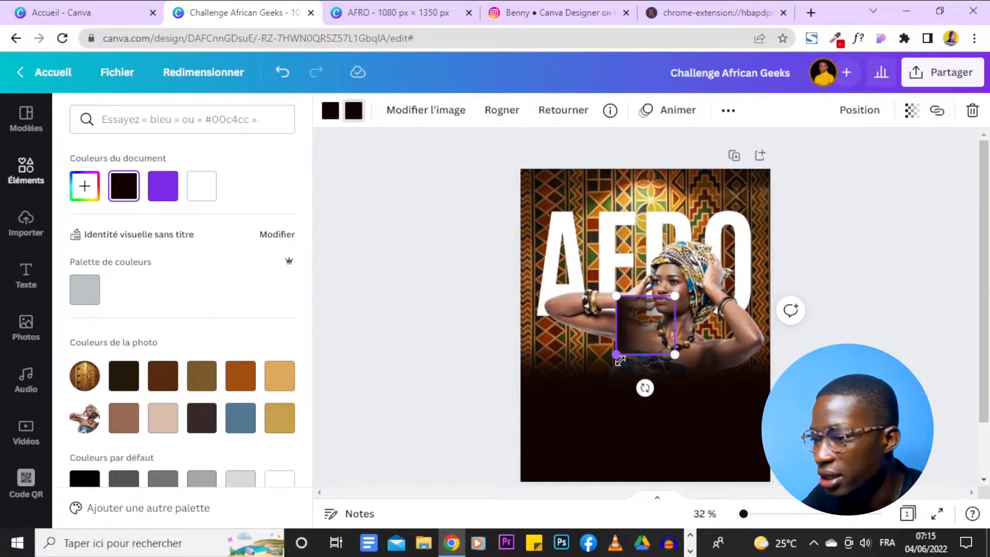
Rotate the new dark gradient to fade downward, enlarge it across the poster's upper part and send it to the back.
left_click_drag(643, 388, 584, 326)
left_click_drag(659, 330, 875, 312)
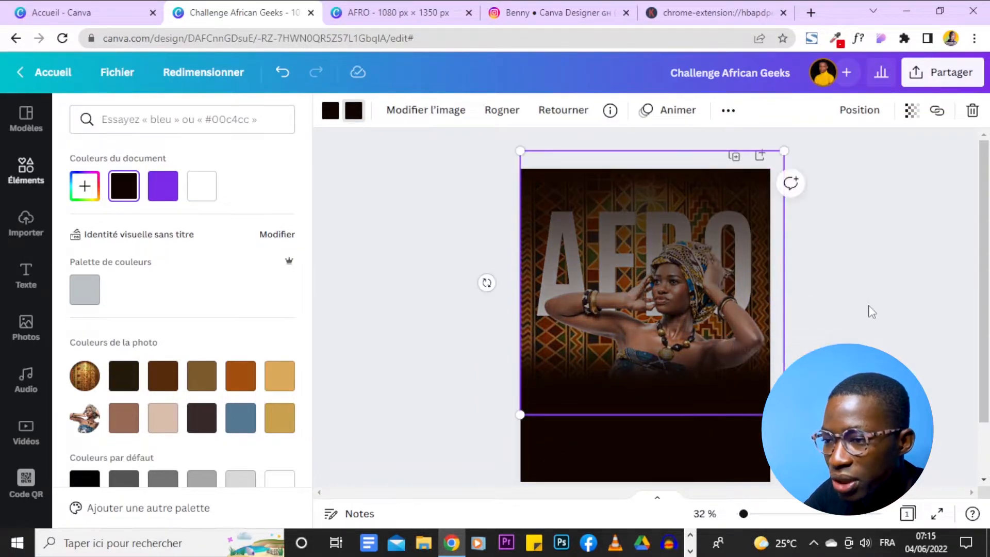
left_click(860, 111)
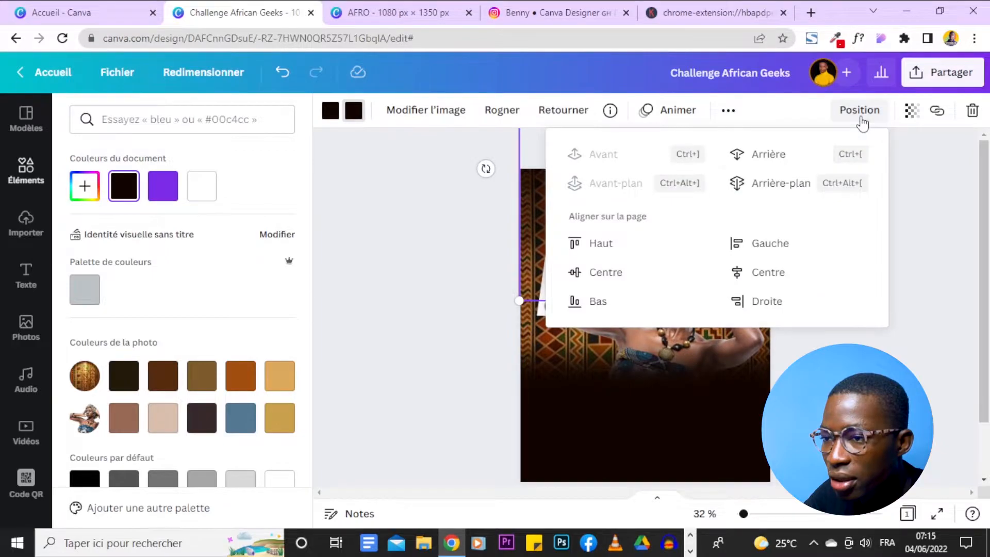
left_click(810, 186)
left_click(916, 252)
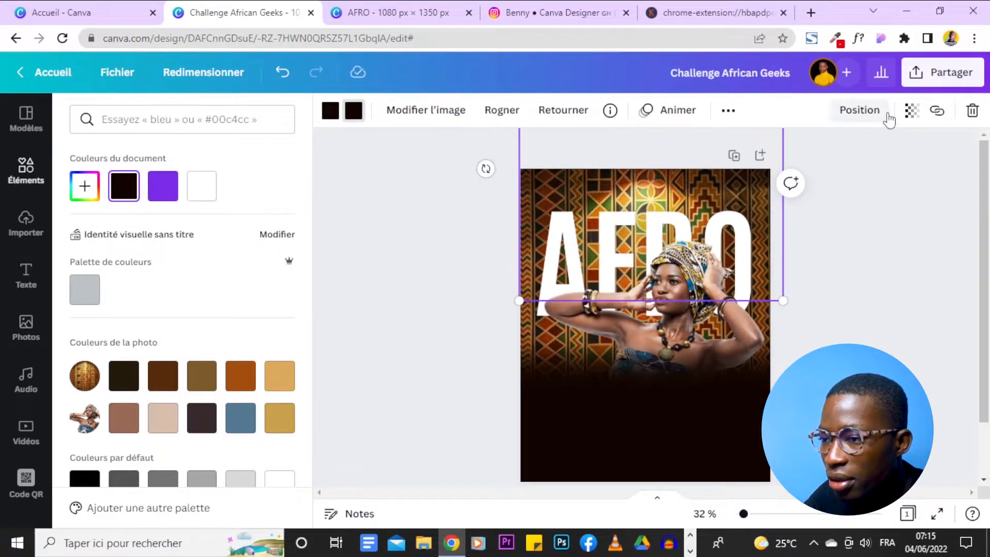
Try to shift the upper dark gradient lower over the pattern background, and undo the move.
left_click_drag(717, 156, 710, 219)
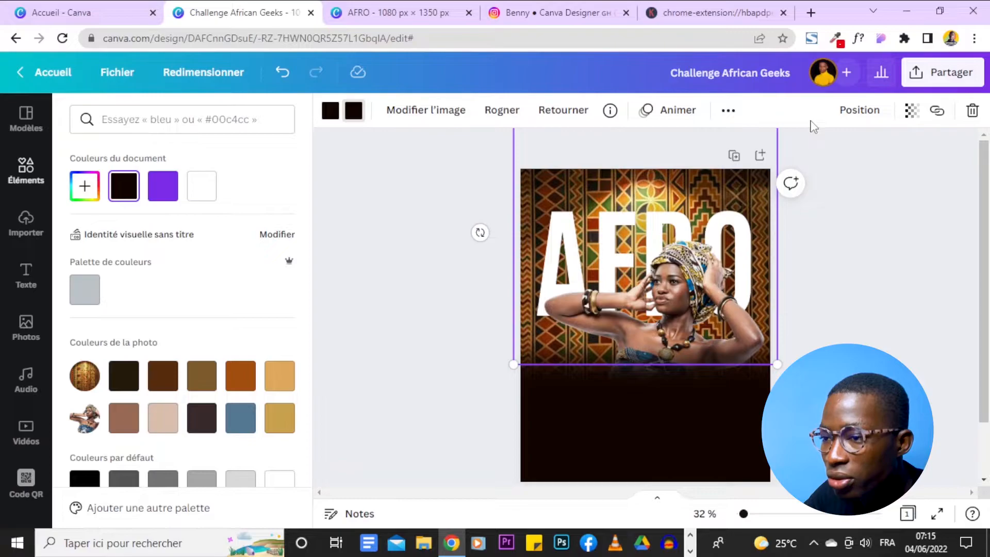
key("ctrl+z")
left_click(859, 110)
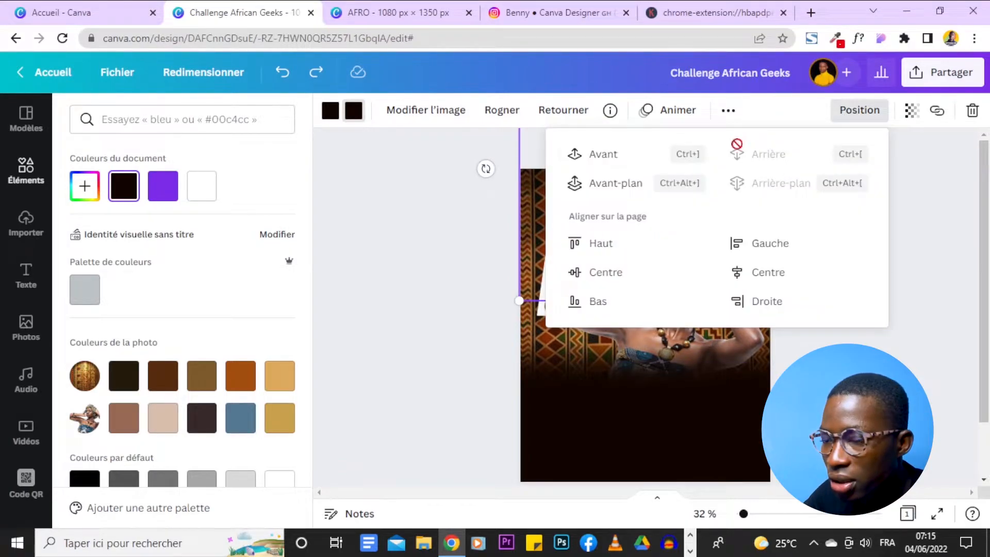
left_click(658, 162)
left_click(900, 331)
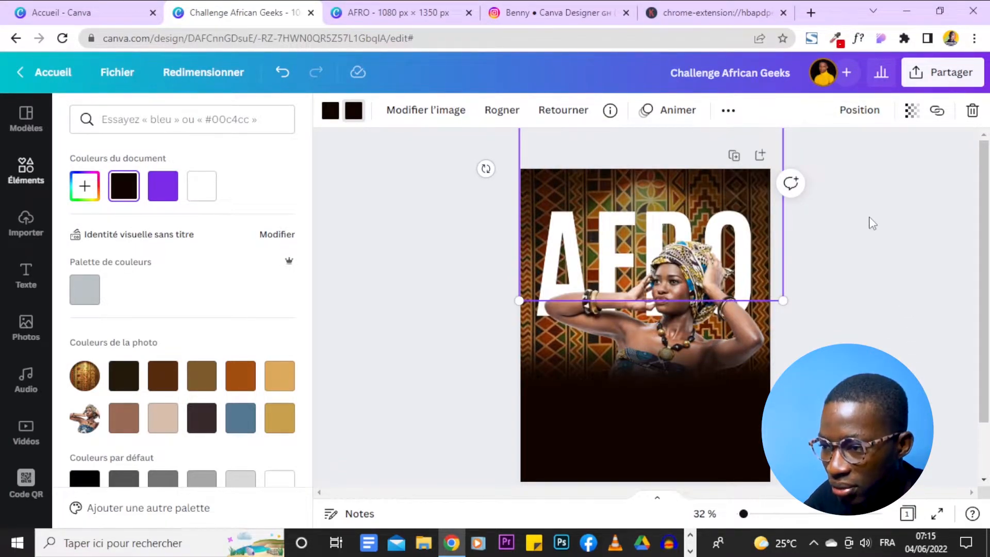
left_click_drag(656, 202, 748, 233)
left_click(973, 110)
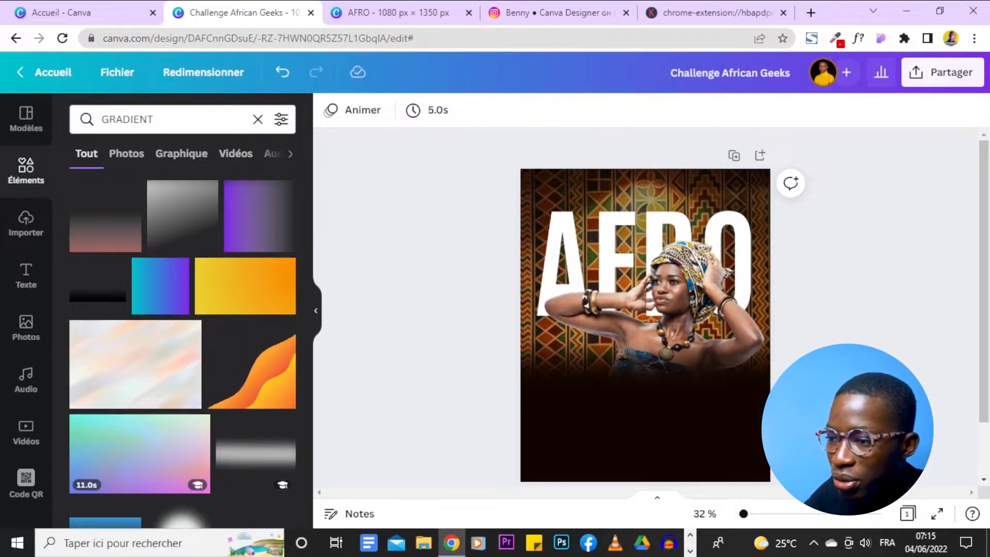
scroll(536, 257, "down", 1)
scroll(536, 256, "up", 1)
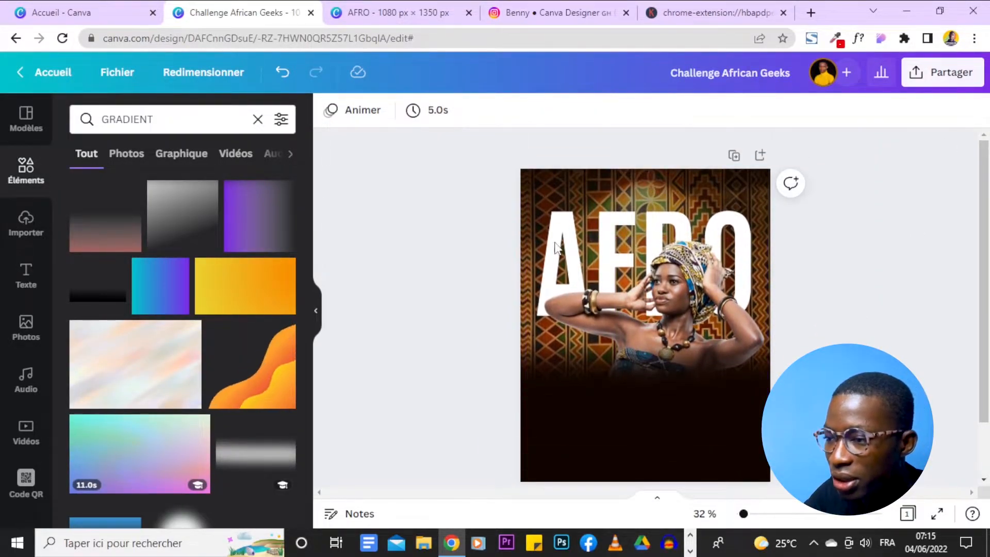
Lock the dark gradient that covers the poster's upper part.
left_click(534, 170)
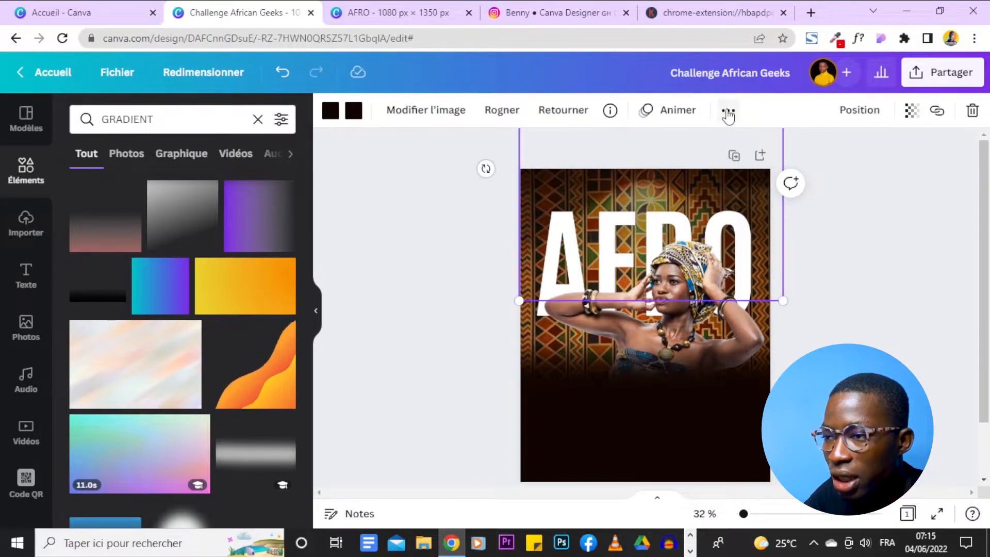
left_click(728, 113)
left_click(696, 146)
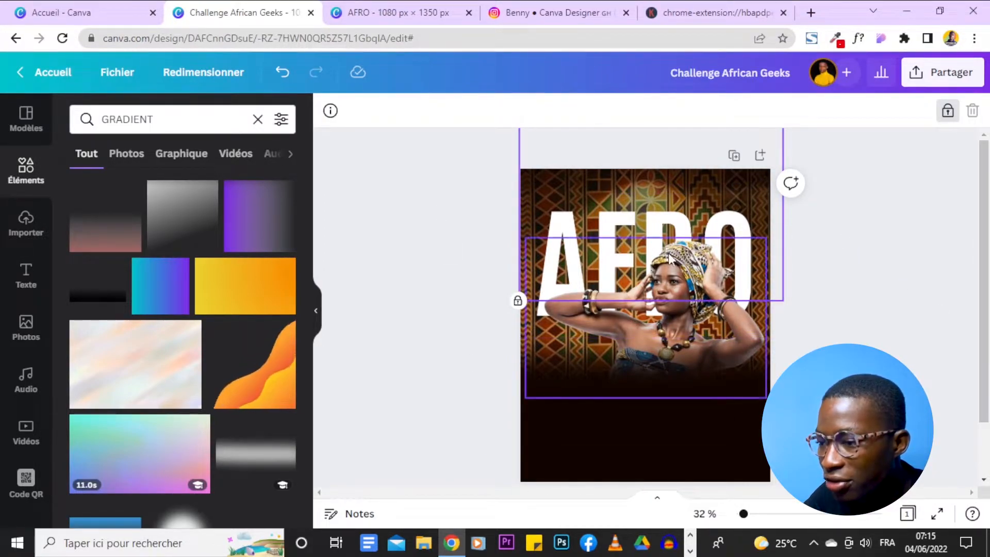
Check the Step 04 image and its text instructions in the Instagram tutorial, and return to the challenge design.
left_click(405, 13)
left_click(524, 9)
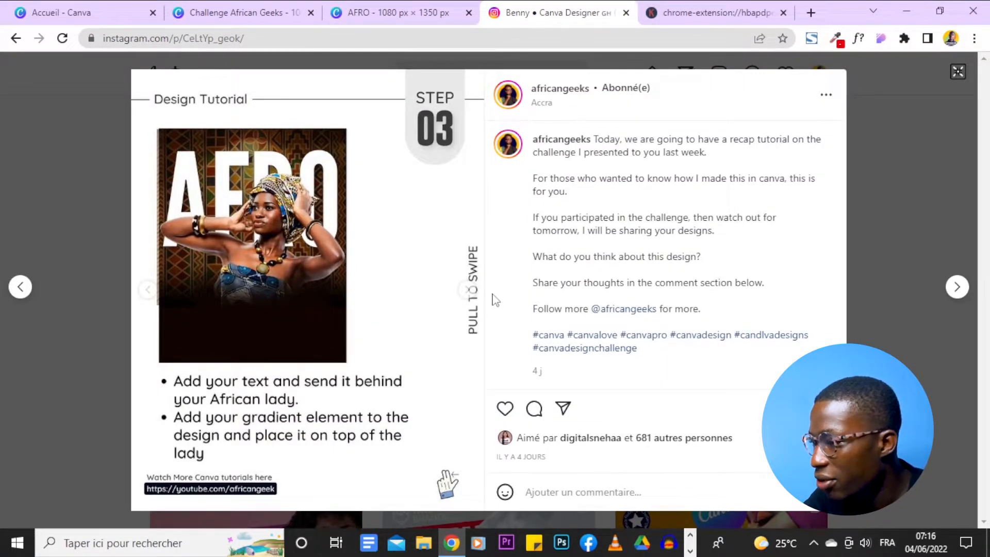
left_click(468, 292)
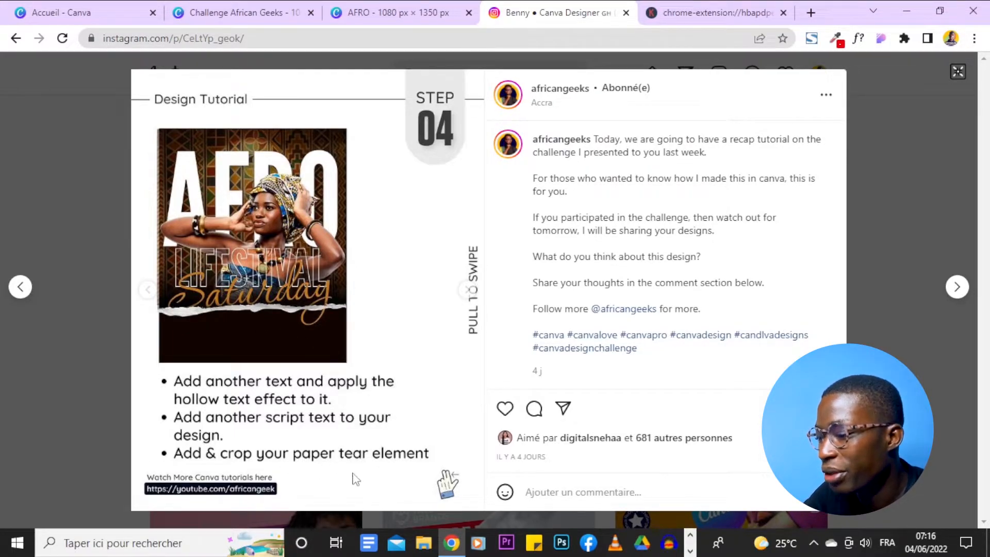
left_click(250, 10)
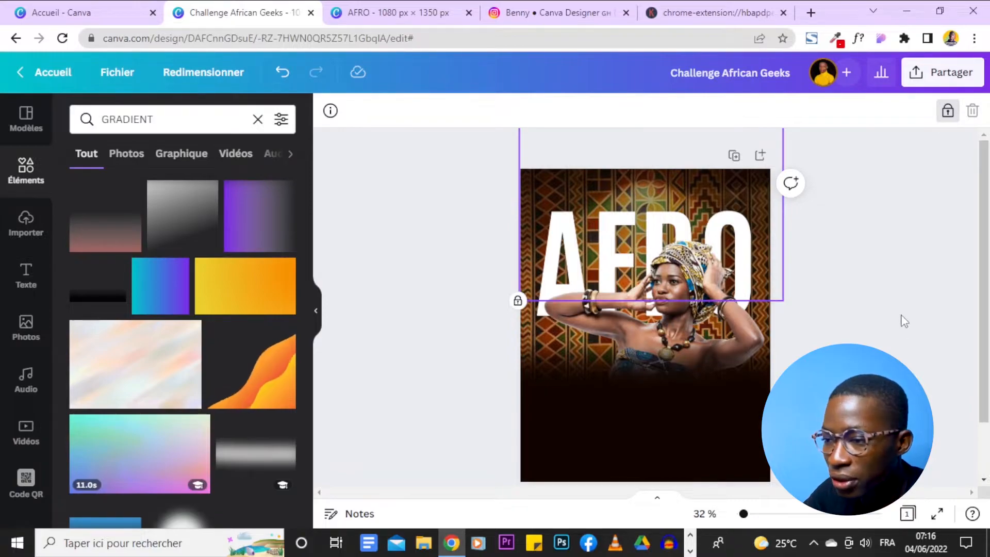
Unlock the AFRO text, duplicate it with the copy placed directly below, and lock the original again.
left_click(948, 114)
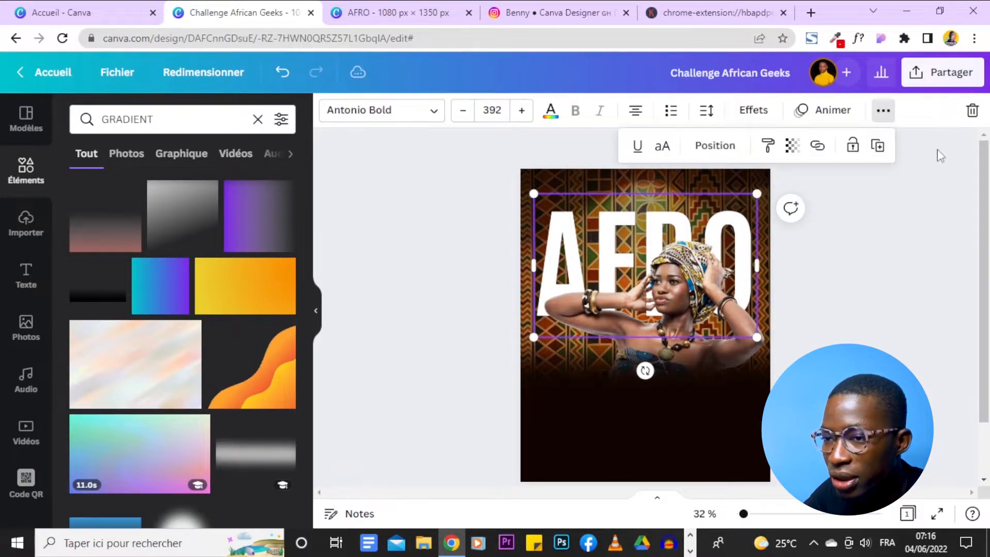
left_click(878, 146)
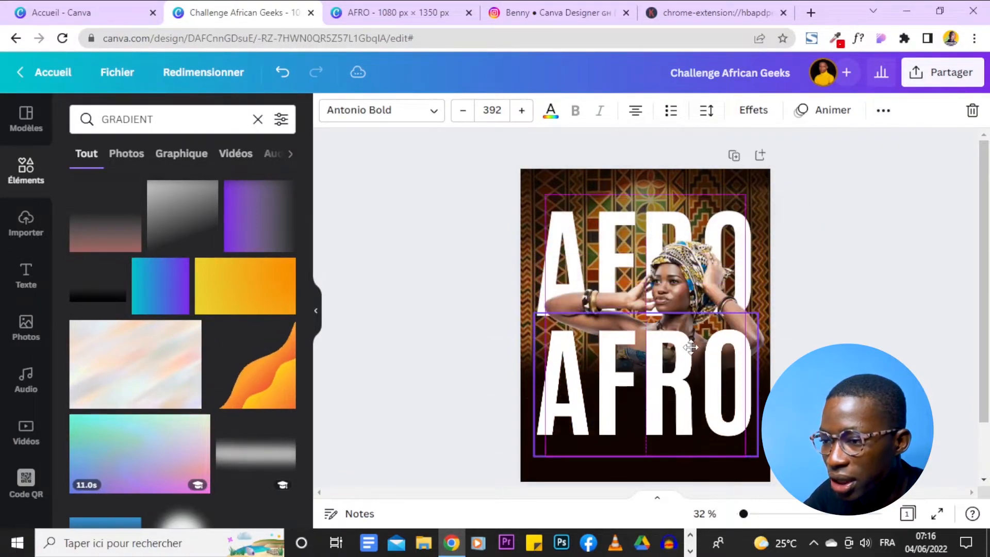
left_click(675, 238)
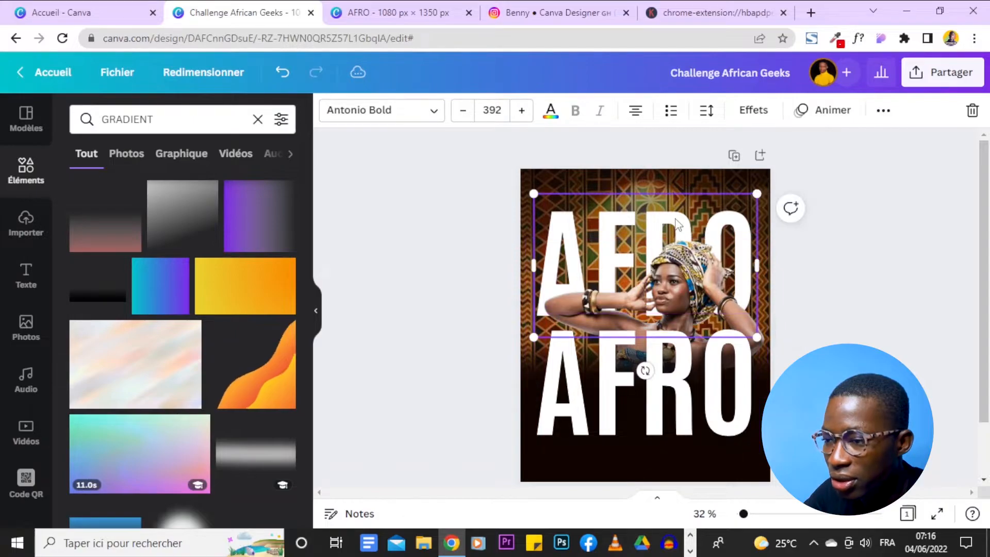
left_click(883, 110)
left_click(847, 145)
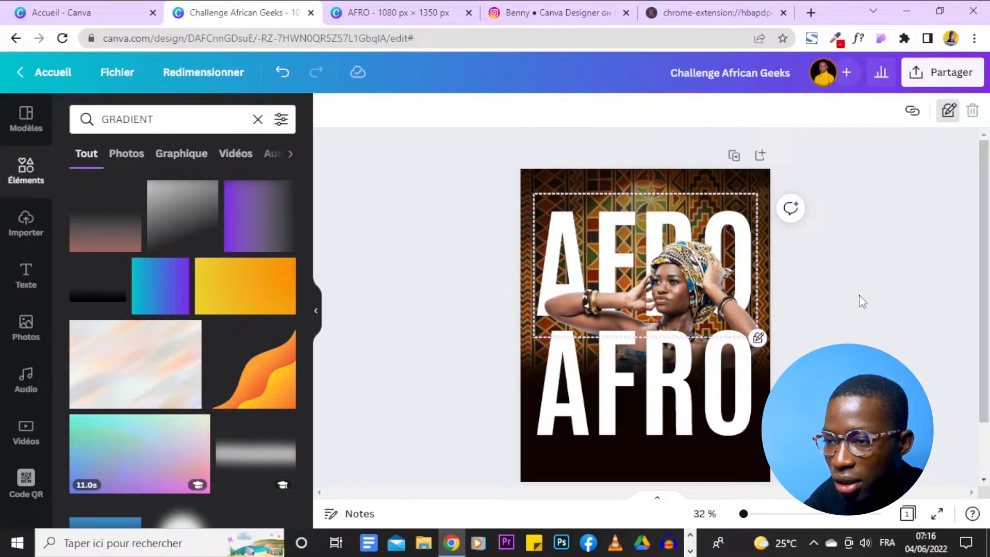
Replace the wording of the lower AFRO copy with LIFESTIVAL and select all of it.
left_click(687, 380)
left_click(687, 380)
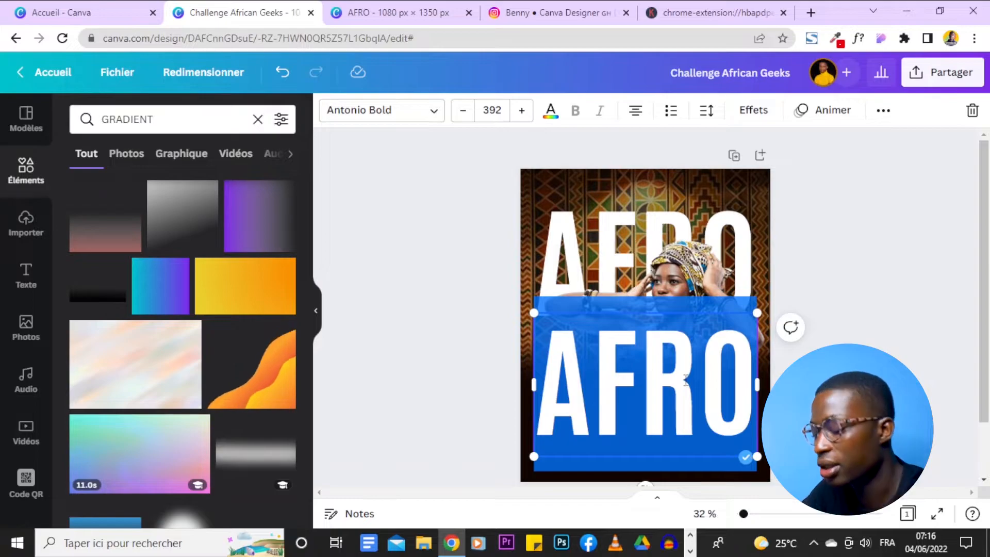
key("BackSpace")
type("LIFESTIVAL")
key("ctrl+a")
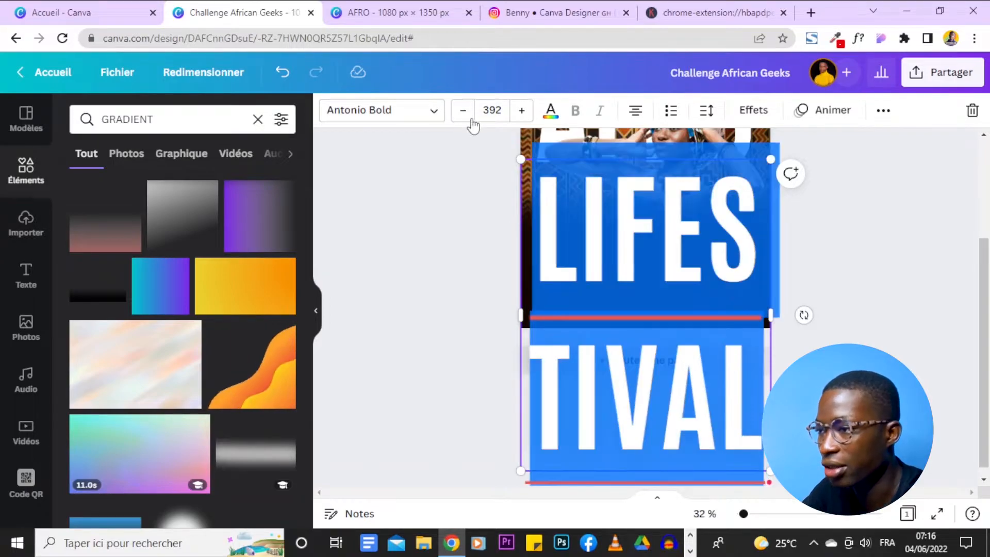
Reduce the LIFESTIVAL text to size 100, place it under AFRO across the model, and enlarge it to size 180.
left_click(480, 112)
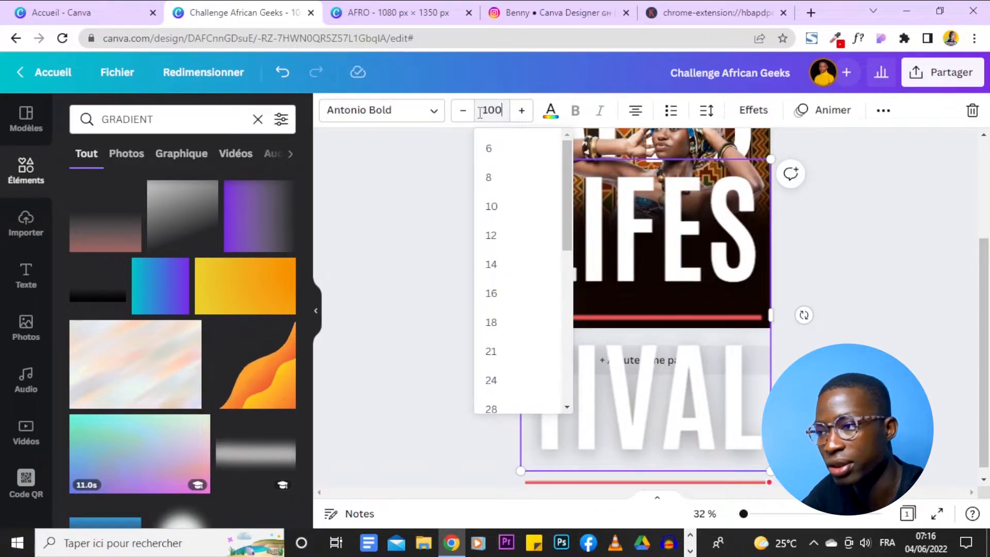
key("Return")
left_click_drag(587, 284, 540, 299)
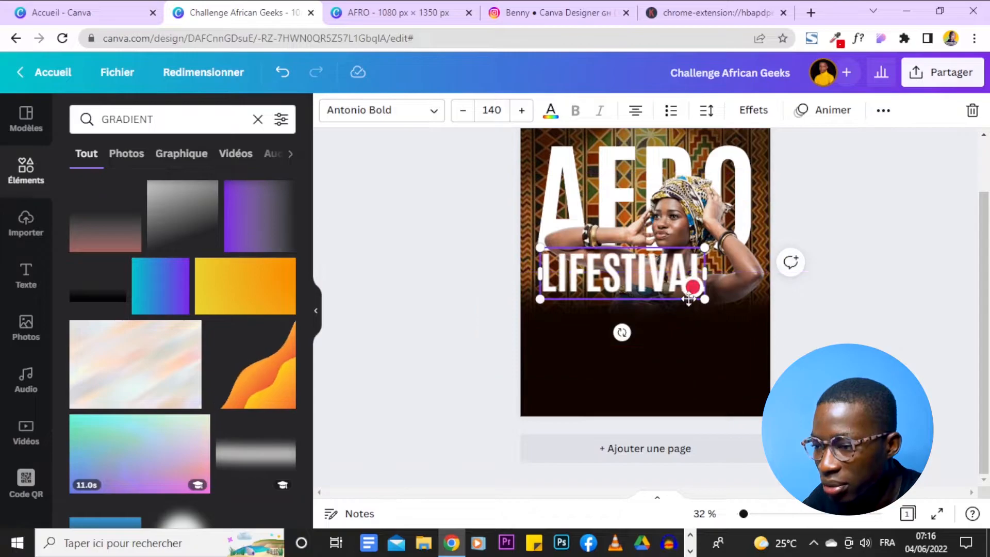
left_click_drag(716, 308, 763, 323)
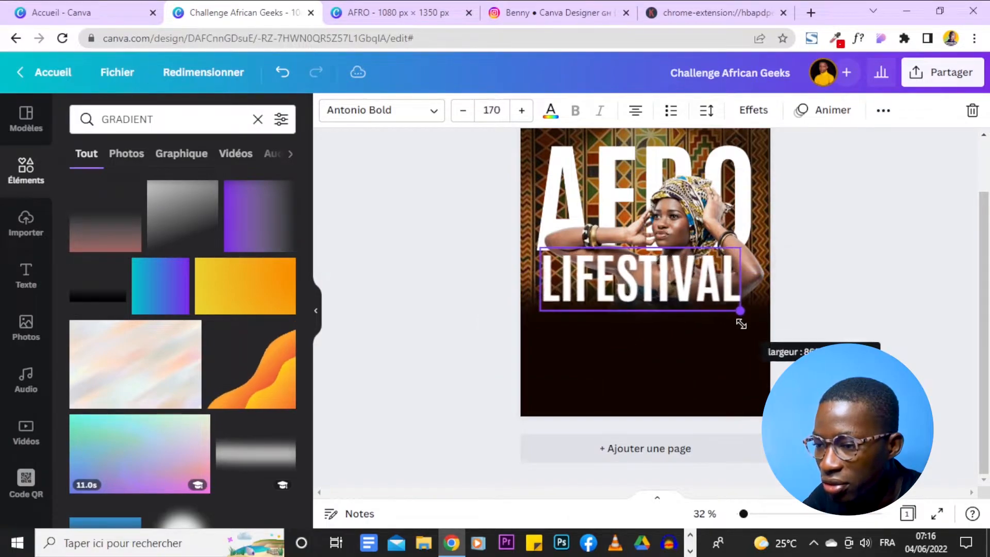
Change the LIFESTIVAL font to Antonio Light and apply the Contour text effect.
left_click(423, 110)
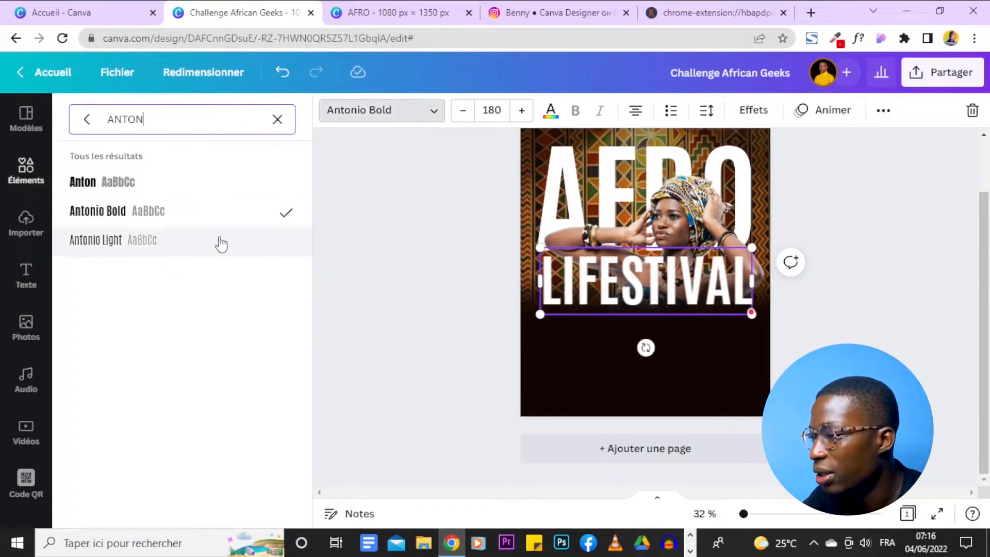
left_click(220, 244)
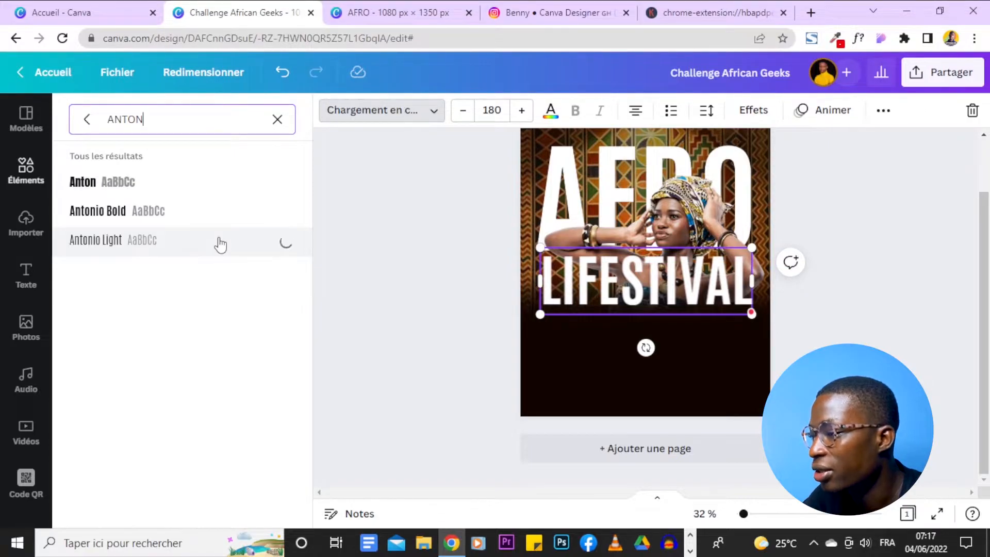
left_click(750, 110)
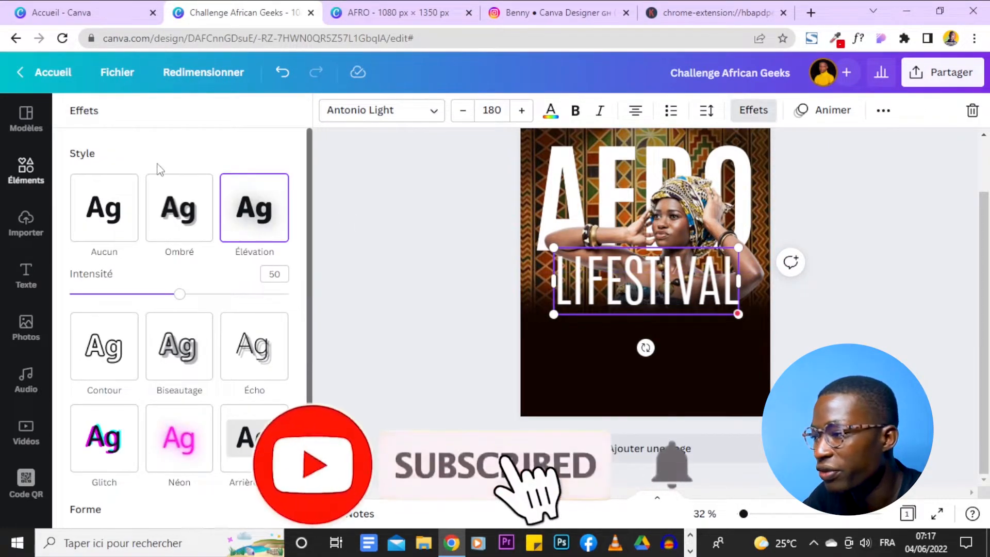
left_click(96, 358)
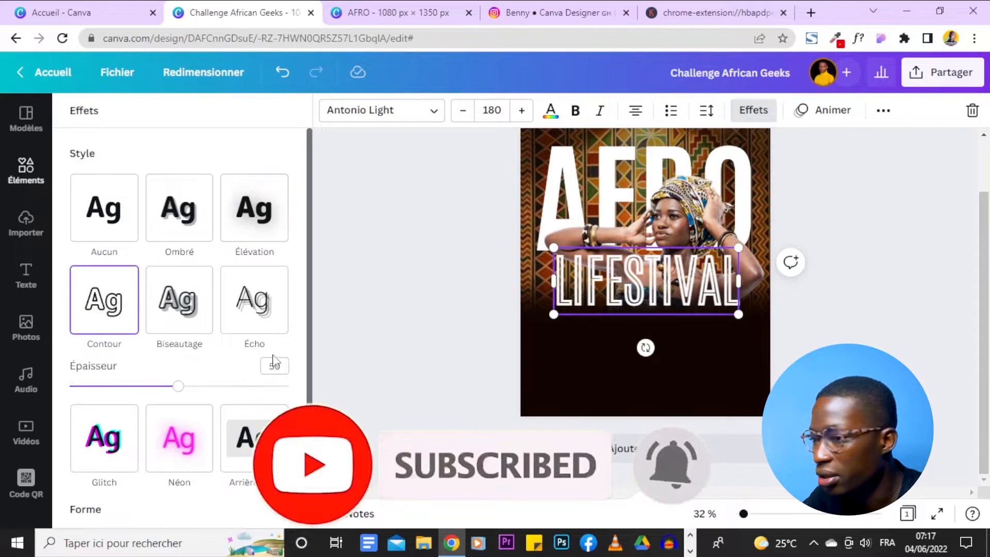
Move the LIFESTIVAL text slightly lower on the model and keep it horizontally centred on the page.
left_click_drag(644, 269, 649, 284)
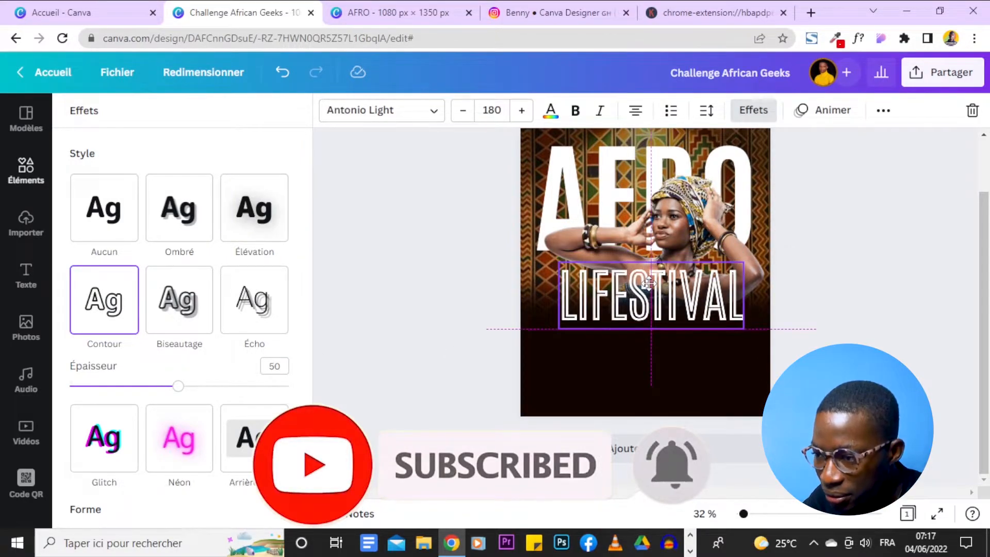
left_click(884, 110)
left_click(715, 146)
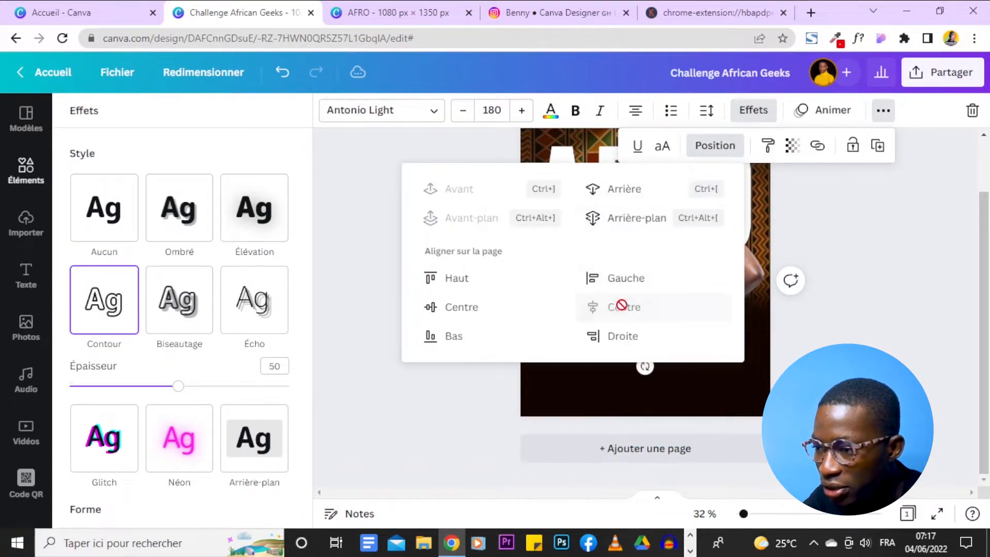
left_click(832, 253)
left_click(834, 257)
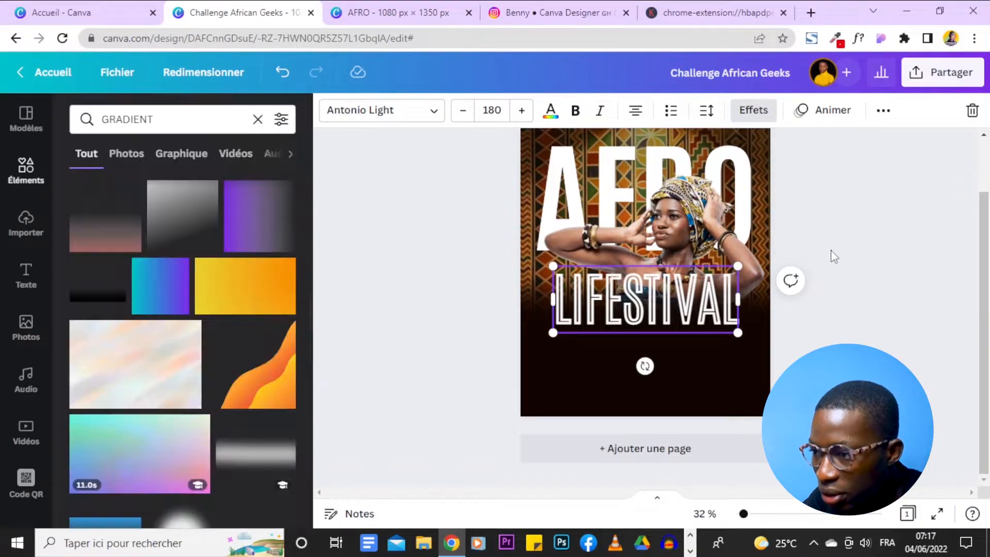
Set the transparency of the LIFESTIVAL text to 75 and deselect it.
left_click(884, 110)
left_click(793, 146)
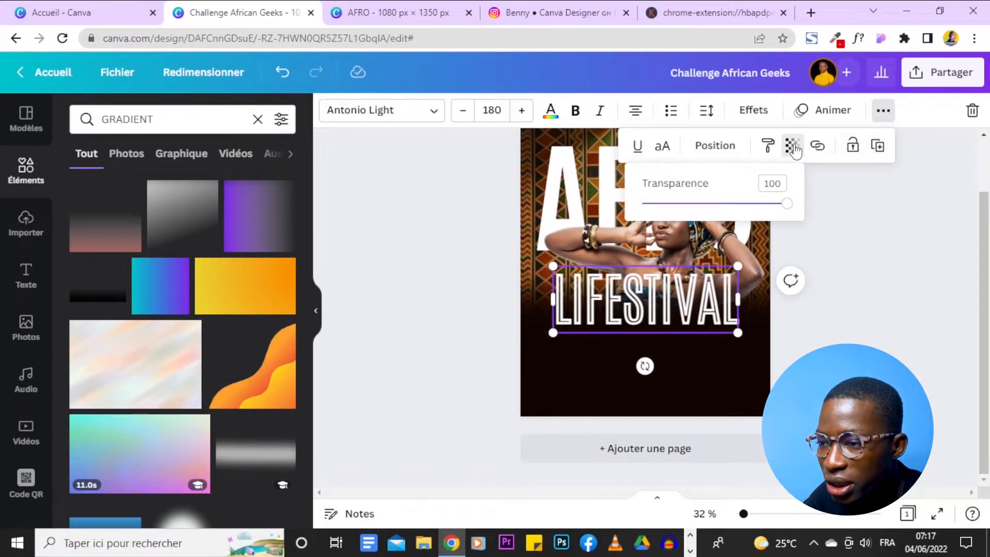
double_click(771, 184)
type("75")
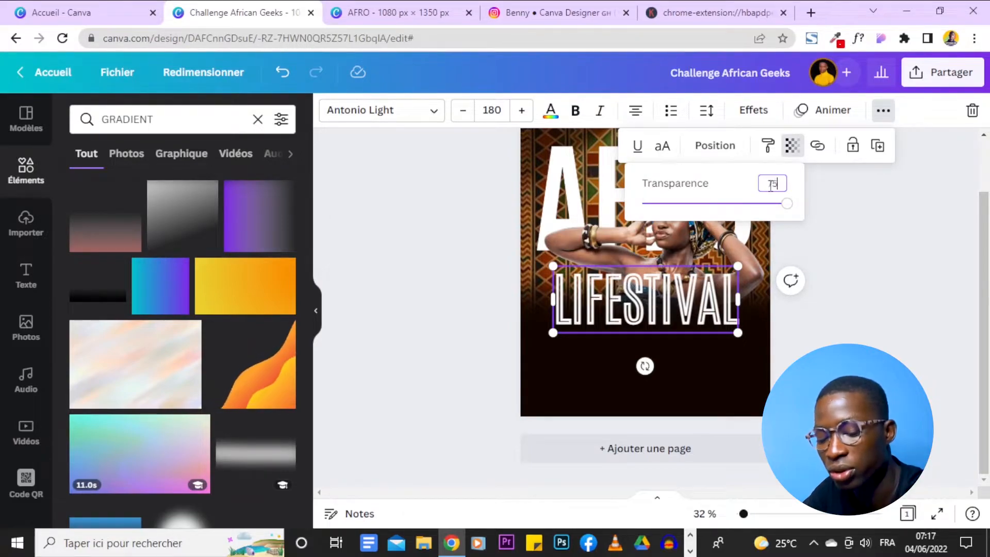
left_click(836, 305)
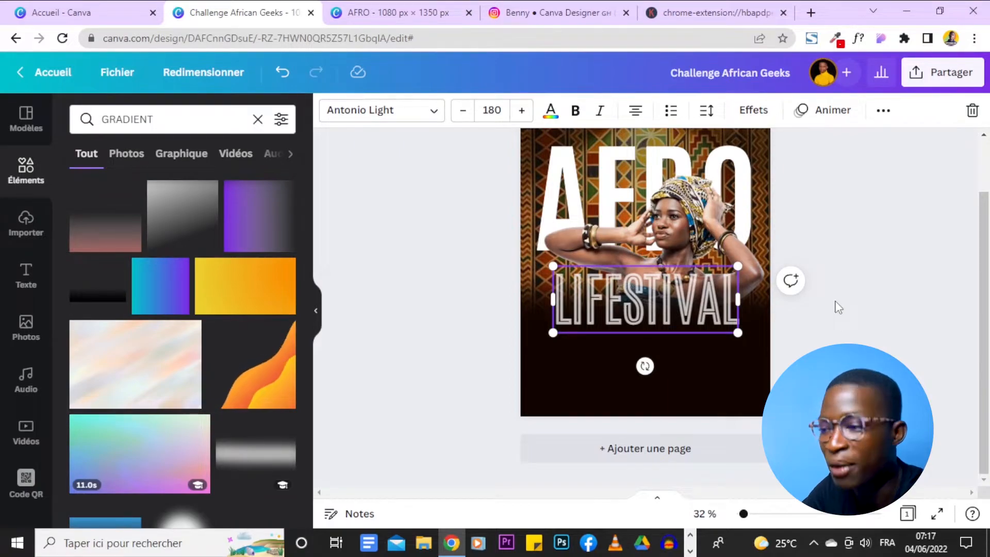
left_click(838, 307)
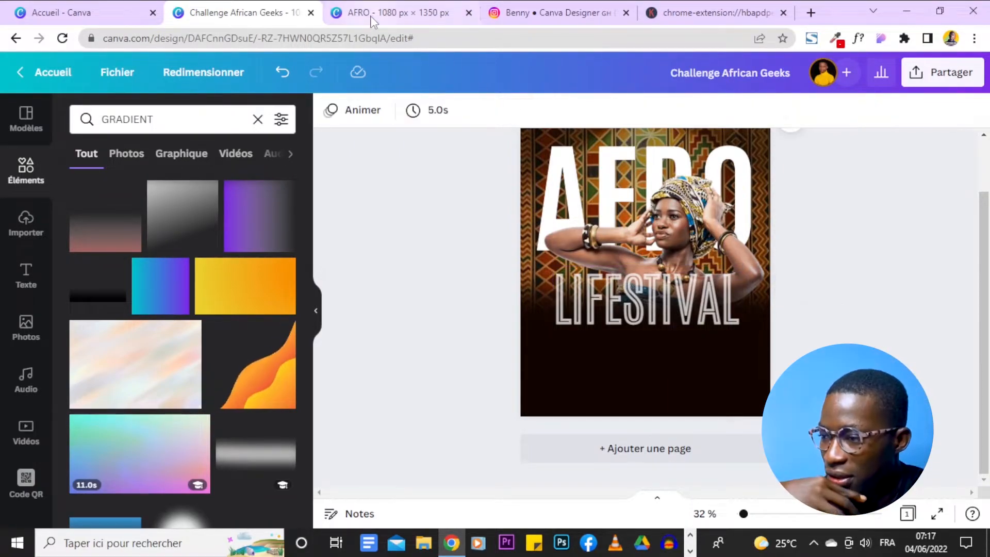
Compare the hollow text with the Step 04 image in the Instagram tutorial and return to the challenge design.
left_click(376, 23)
left_click(577, 7)
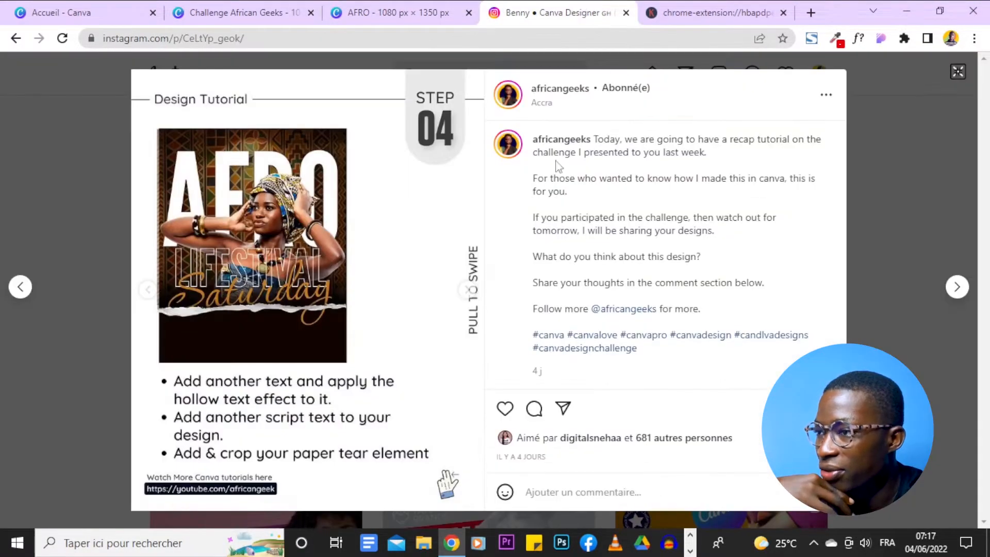
left_click(242, 12)
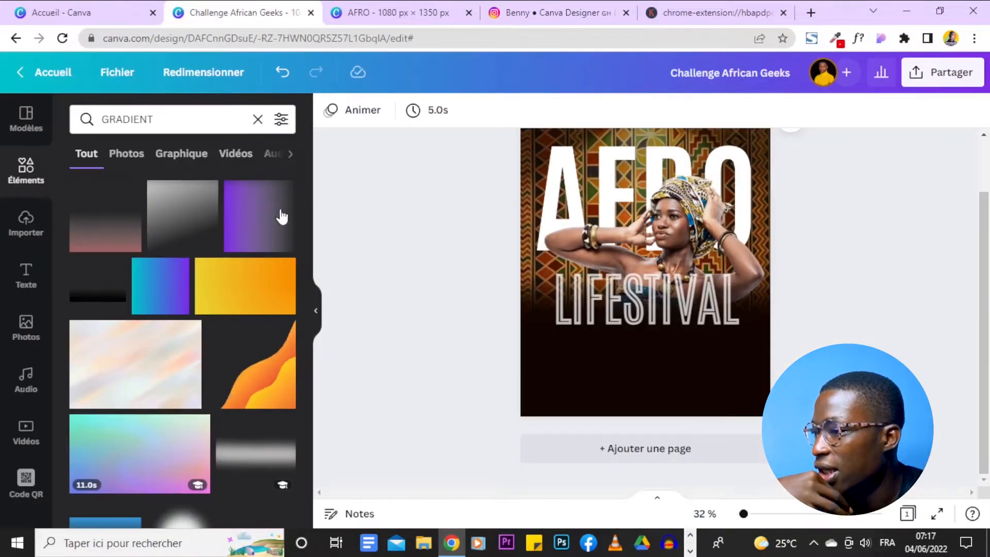
Add a new text box over the model and enter Sartuday as its text.
key("t")
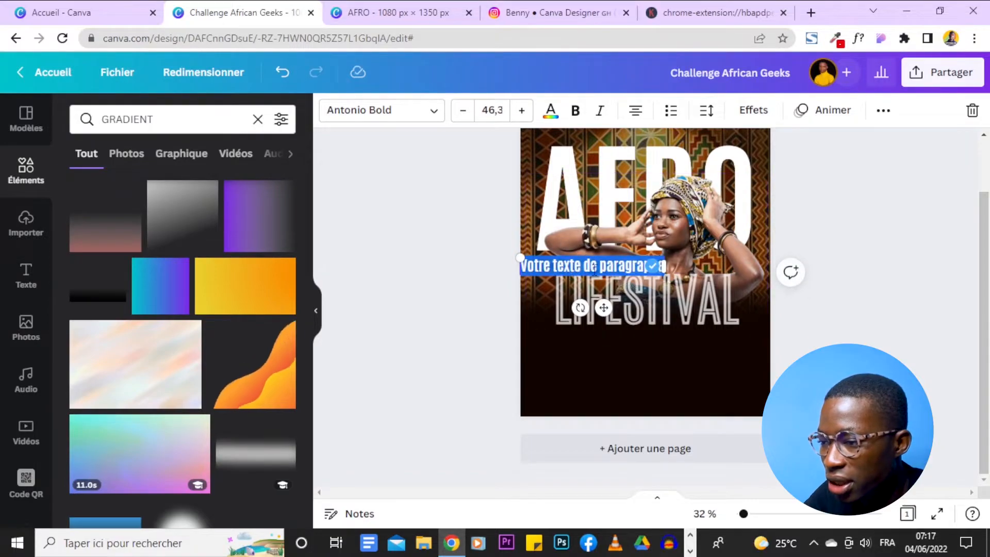
type("SAB")
key("BackSpace")
key("BackSpace")
key("BackSpace")
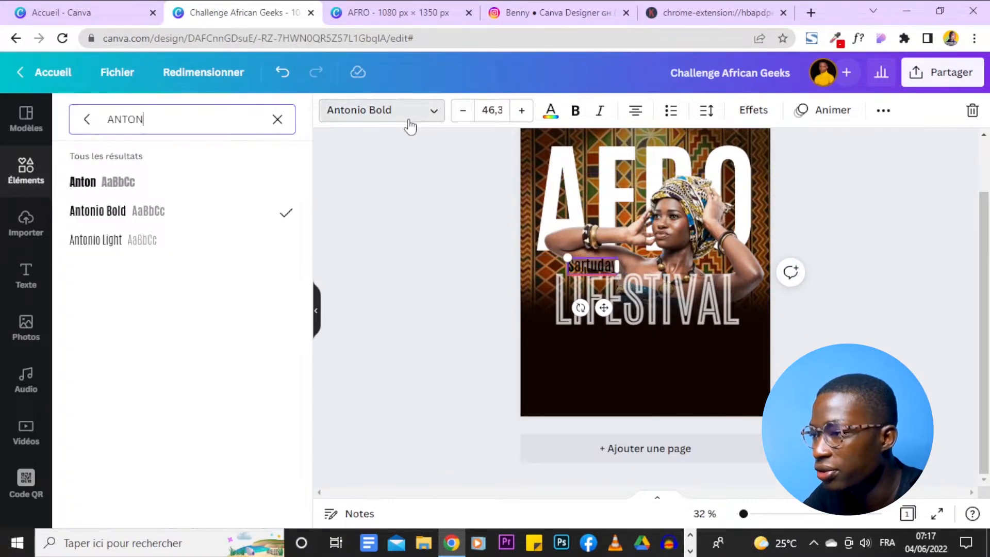
Browse the Spirales fonts, and apply the Euphoria Script font to the Sartuday text.
left_click(277, 119)
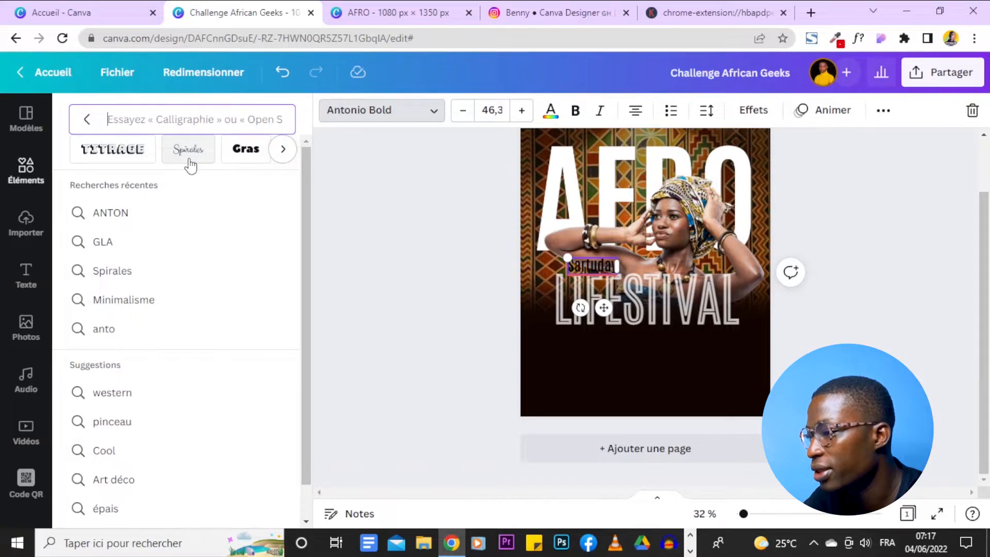
left_click(188, 151)
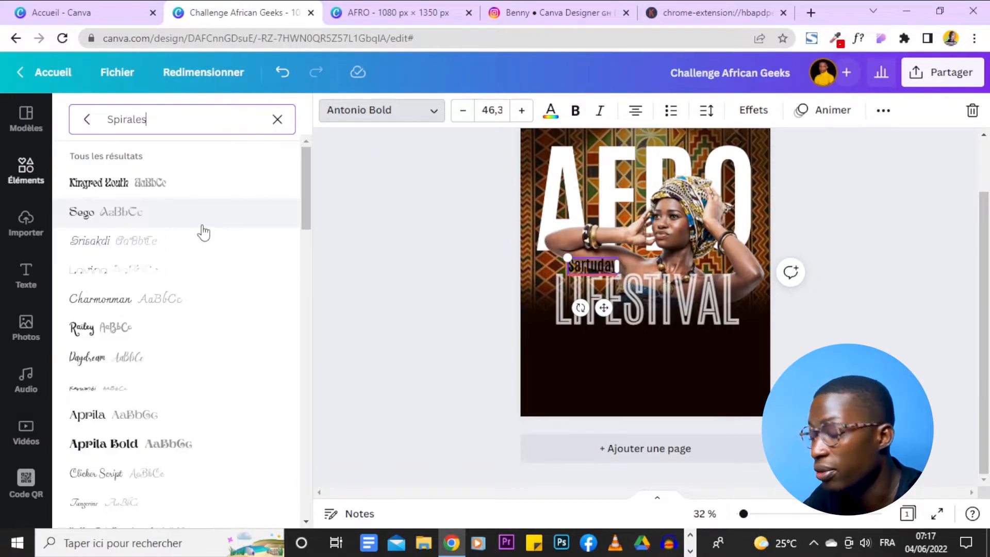
scroll(201, 237, "down", 2)
scroll(201, 238, "up", 2)
scroll(237, 240, "down", 2)
scroll(240, 232, "down", 5)
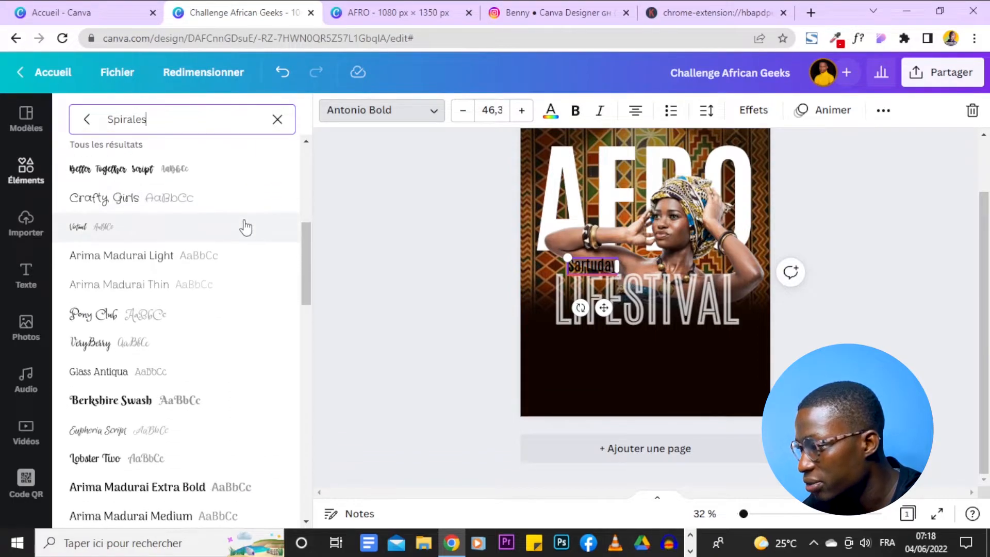
scroll(247, 228, "down", 5)
double_click(210, 122)
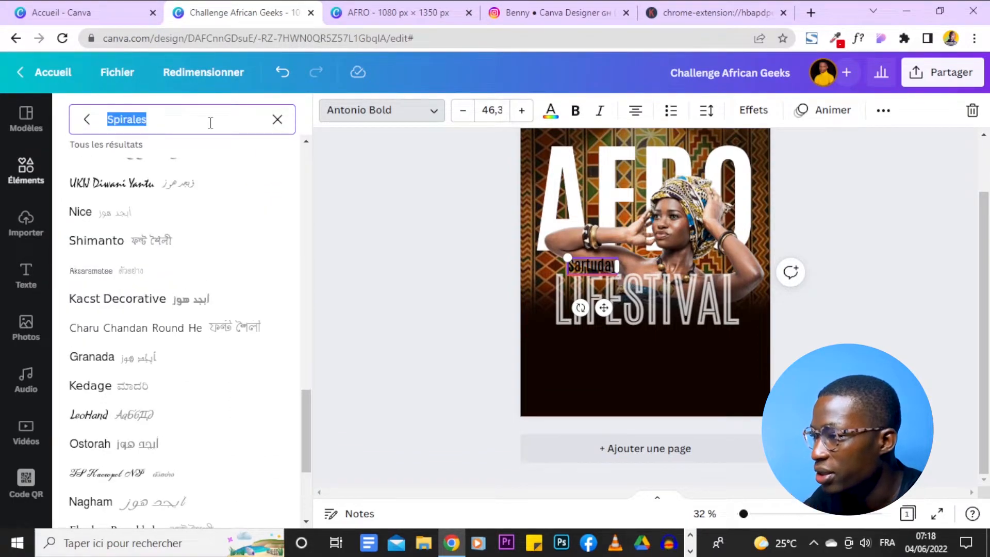
type("euphoria s")
left_click(208, 187)
Enlarge the Sartuday text to size 129 in dark brown and centre it just below LIFESTIVAL.
left_click(551, 110)
left_click(163, 375)
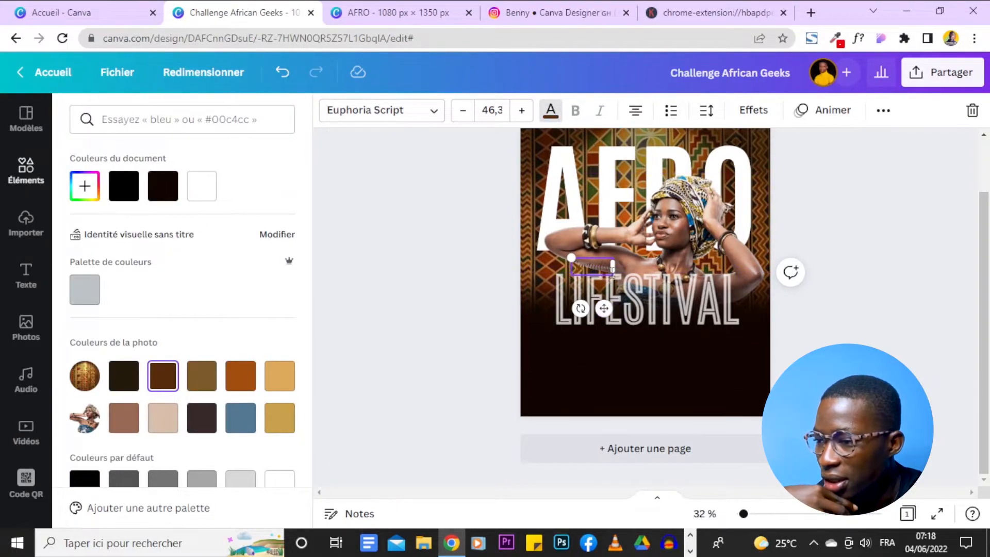
left_click_drag(616, 274, 619, 321)
left_click_drag(569, 253, 492, 227)
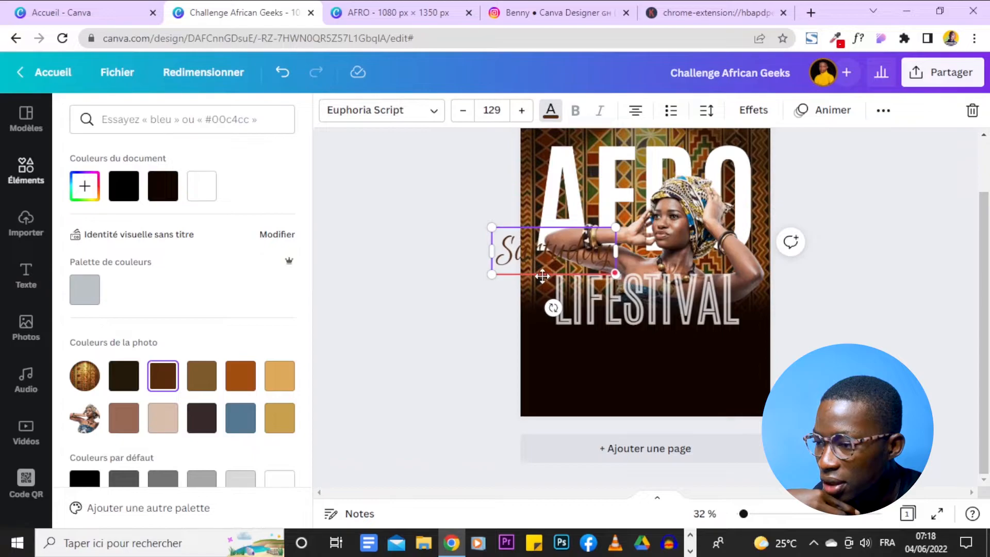
left_click_drag(541, 276, 634, 360)
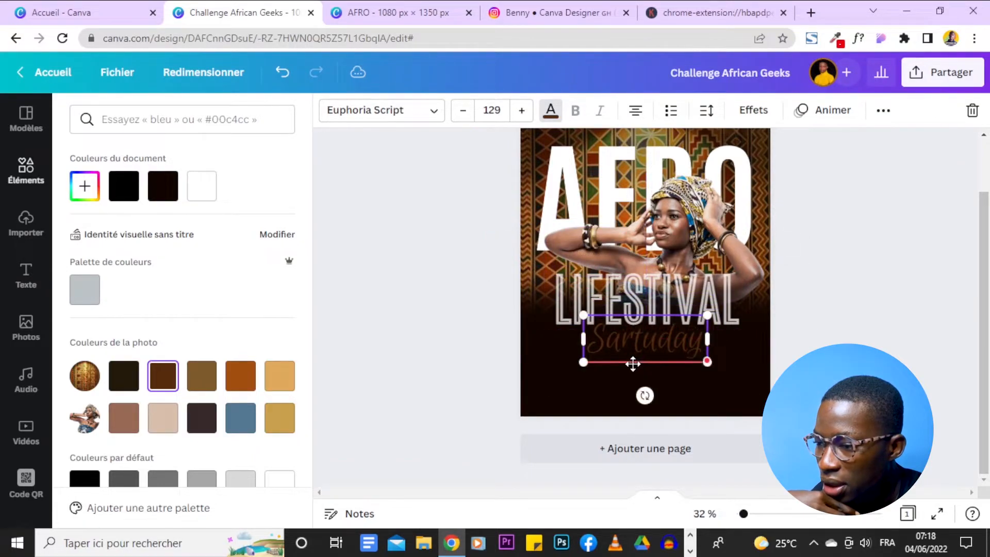
Recolour the Sartuday text with the burnt orange from the photo colours and move it slightly up towards LIFESTIVAL.
left_click(246, 383)
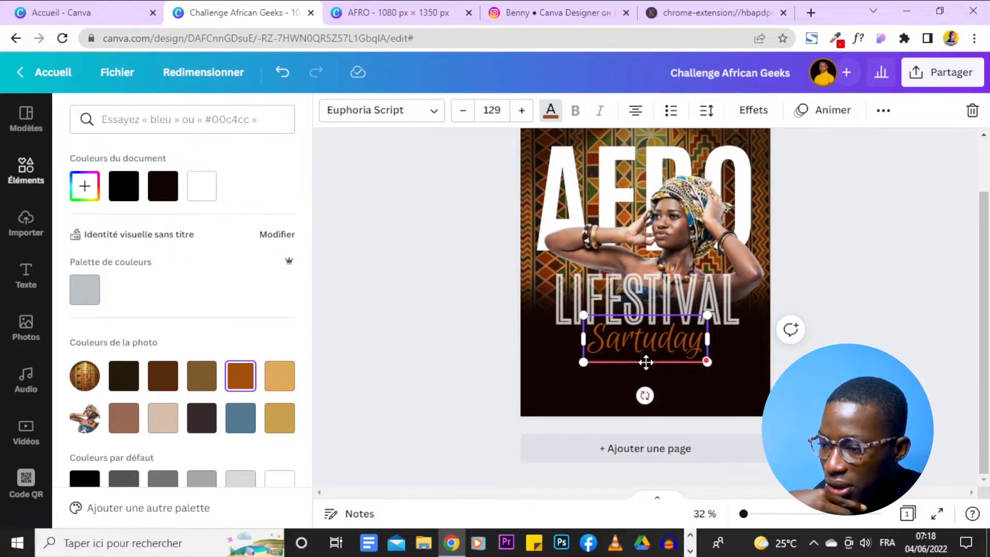
left_click_drag(650, 363, 651, 357)
left_click(840, 225)
Compare the script text with the finished AFRO design and the Step 04 tutorial image, and return to the challenge design.
left_click(452, 7)
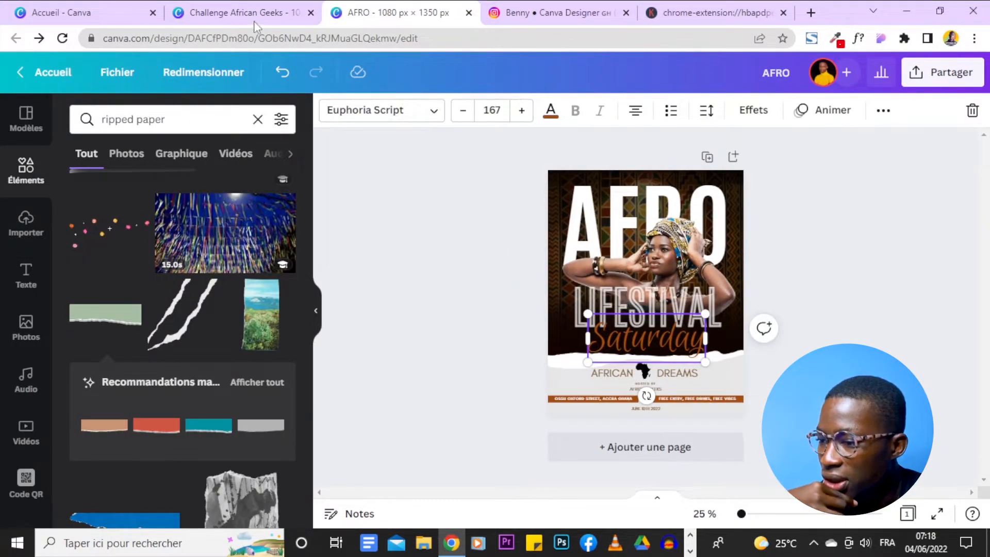
left_click(261, 12)
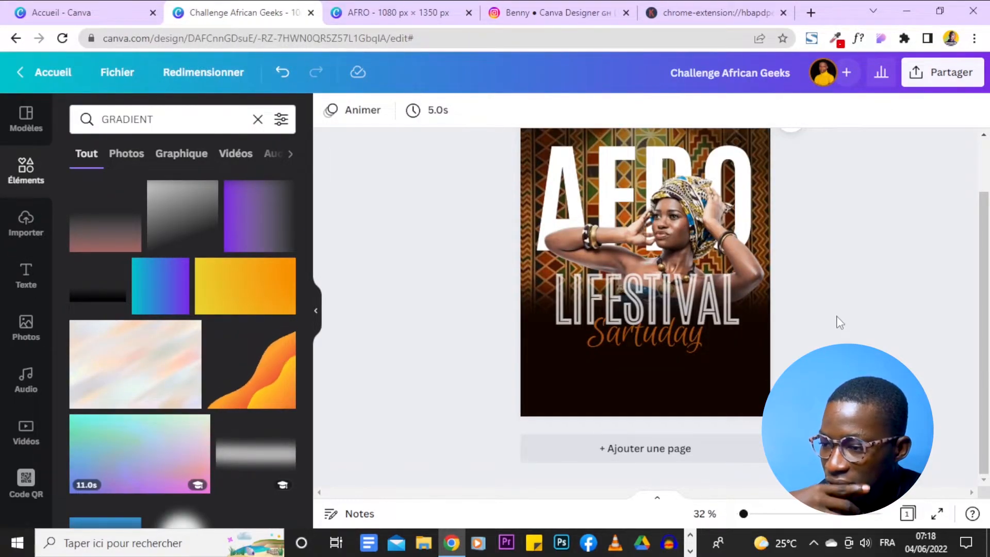
left_click(356, 9)
left_click(231, 8)
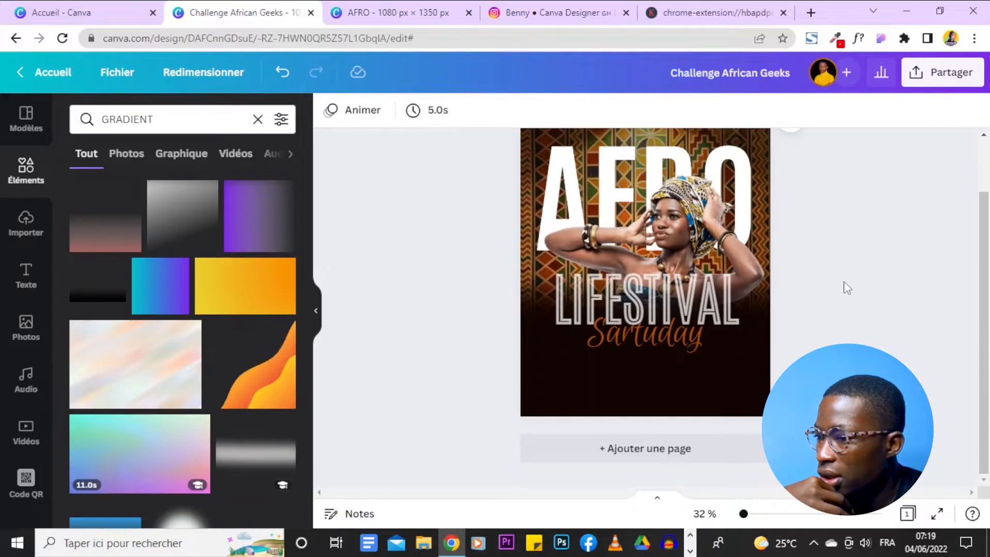
left_click(438, 9)
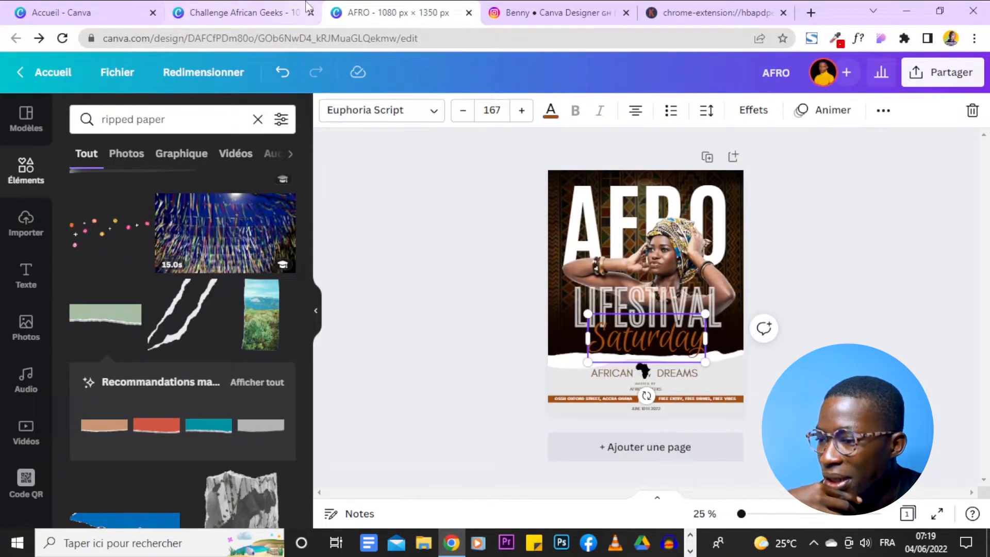
left_click(536, 10)
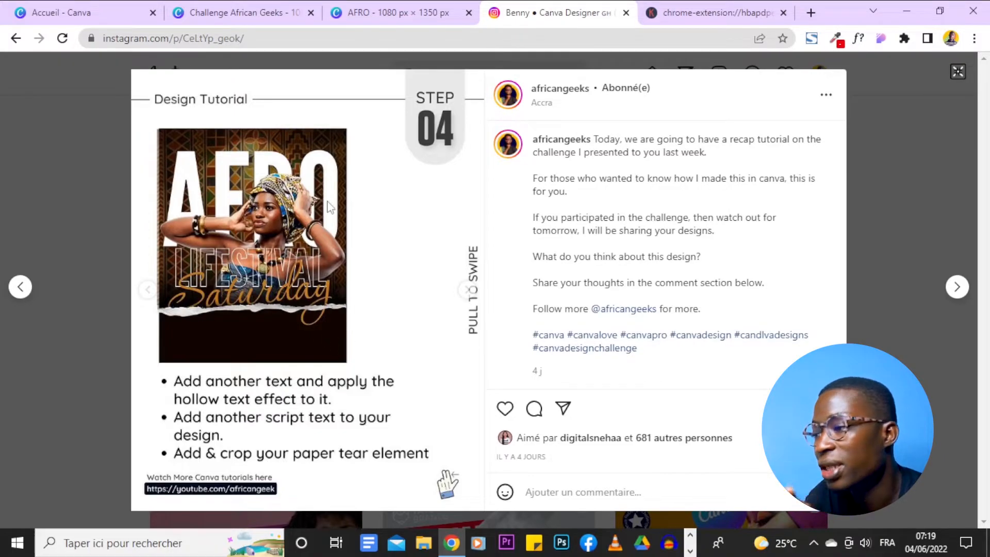
left_click(243, 13)
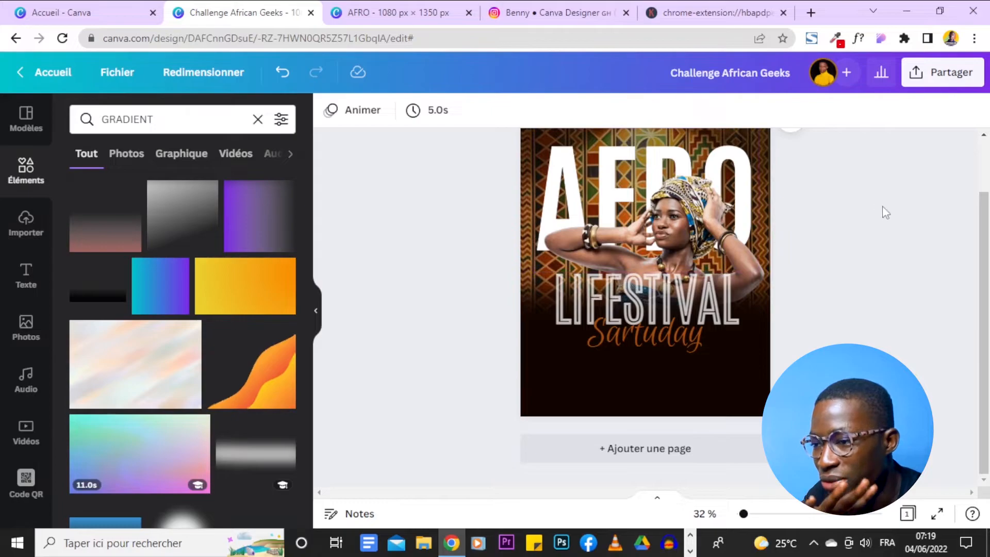
left_click(408, 12)
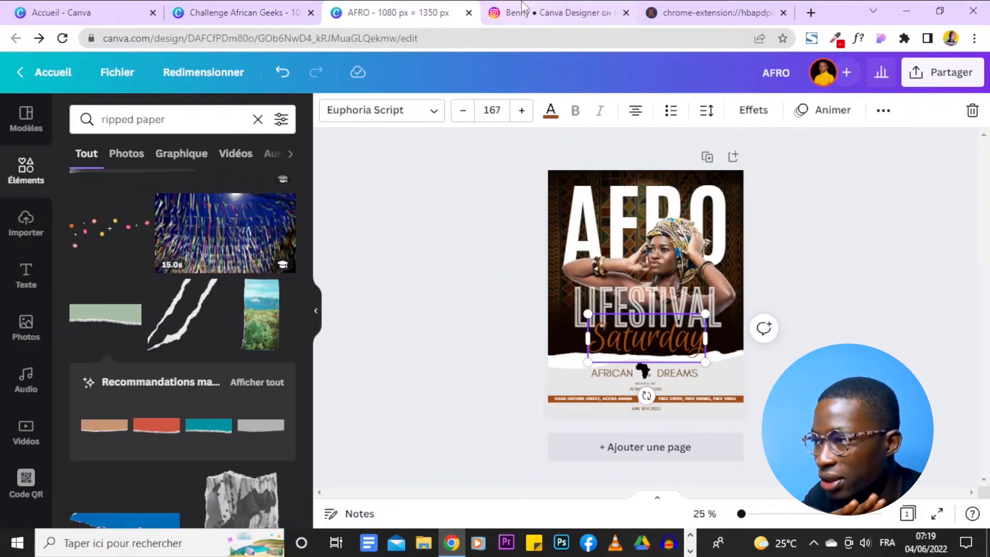
left_click(524, 11)
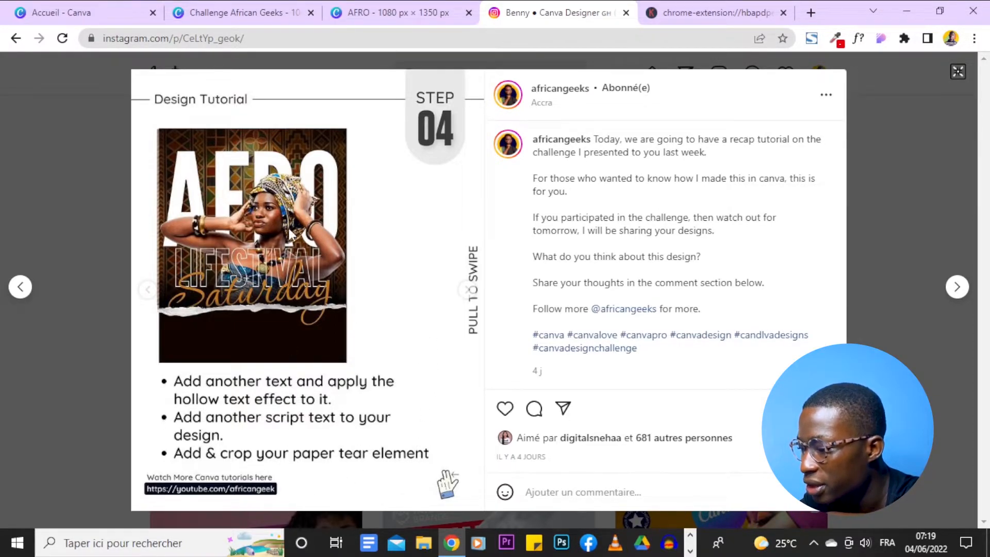
left_click(232, 7)
Search the elements for PAPER TEAR and add the light grey torn paper with a white ripped upper edge.
left_click(184, 119)
double_click(184, 119)
type("pa")
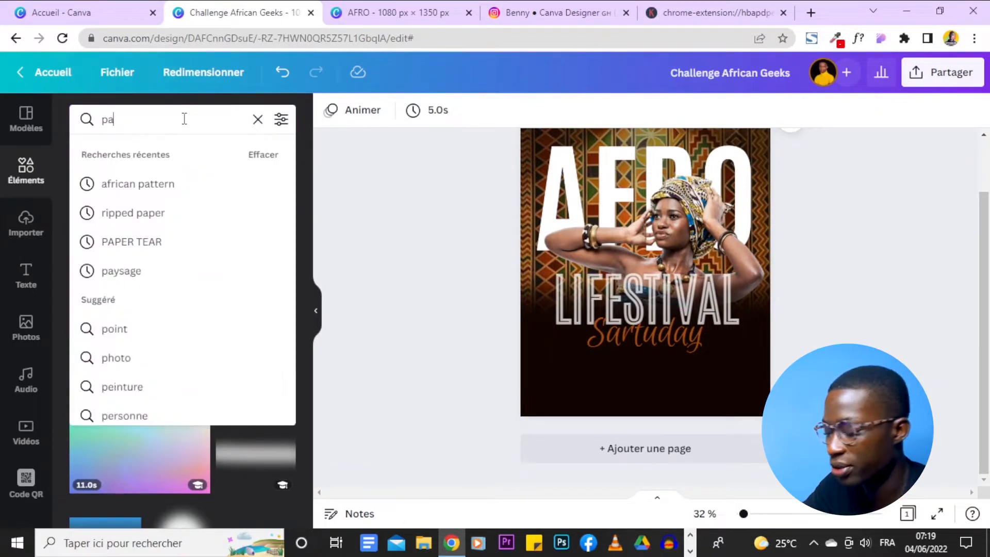
type("per")
left_click(129, 184)
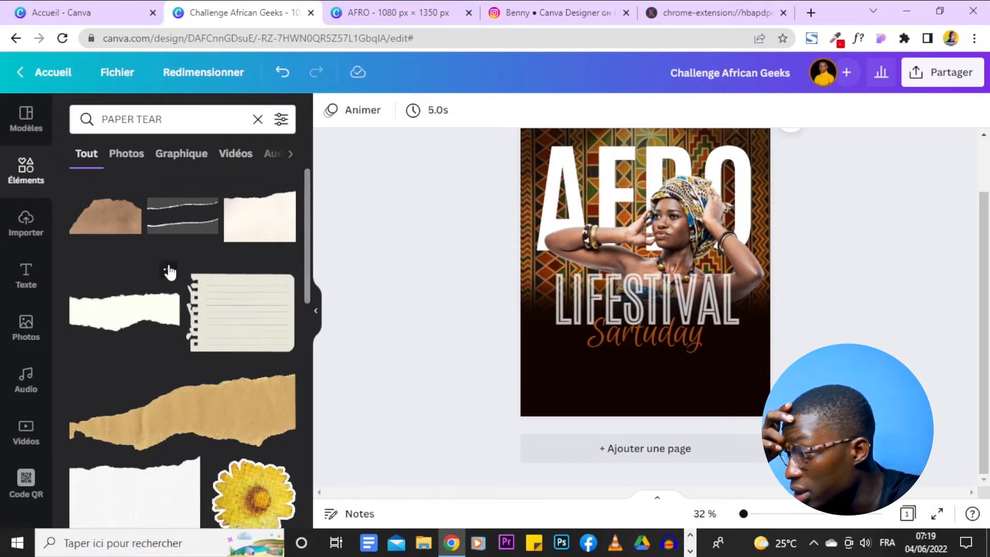
scroll(170, 272, "down", 3)
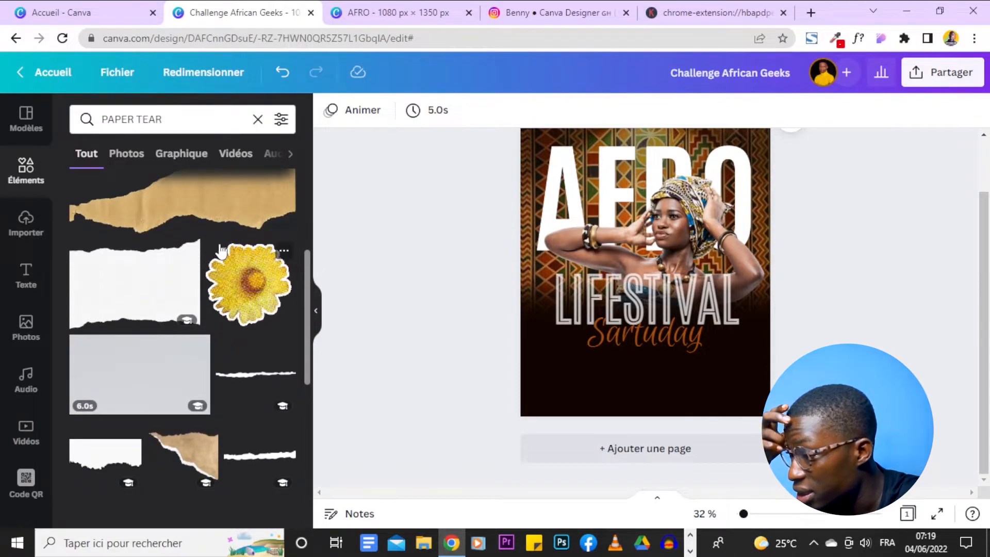
scroll(220, 252, "up", 3)
scroll(221, 252, "down", 5)
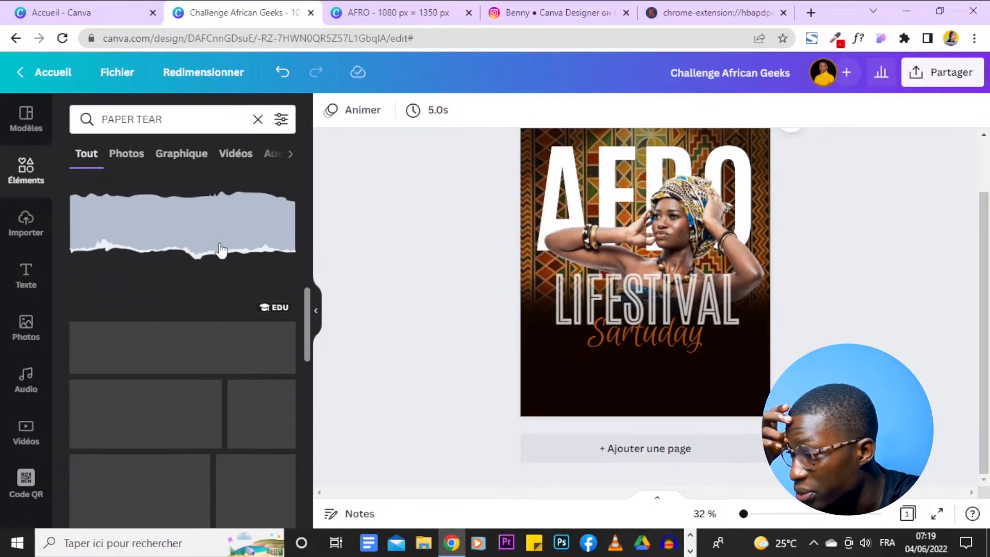
left_click(220, 250)
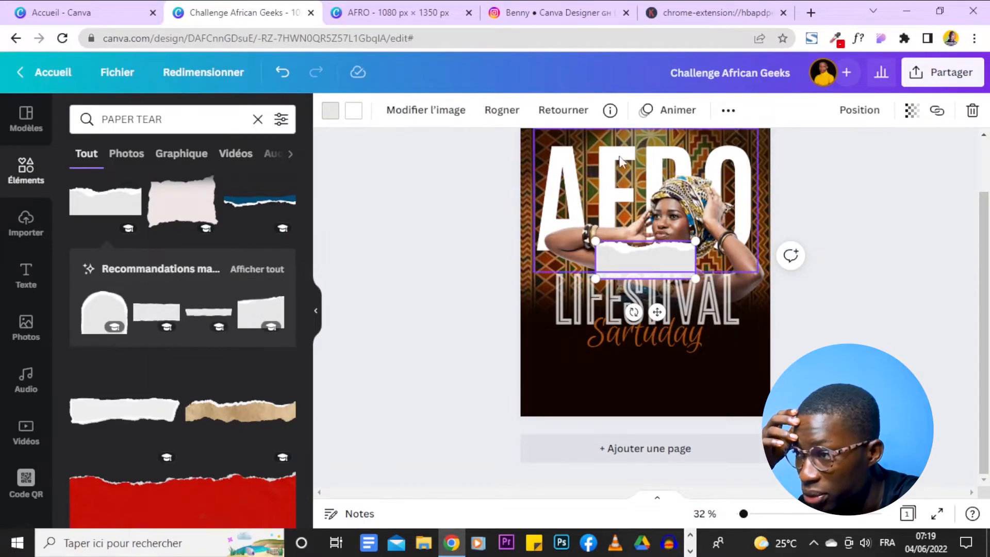
Enlarge the torn paper piece slightly and view its element information.
left_click(612, 111)
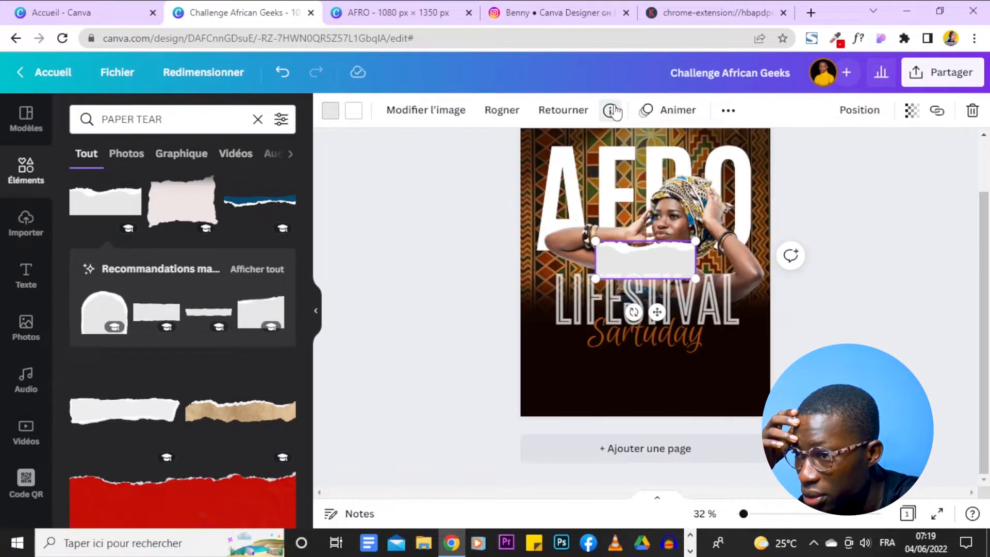
left_click_drag(594, 280, 552, 296)
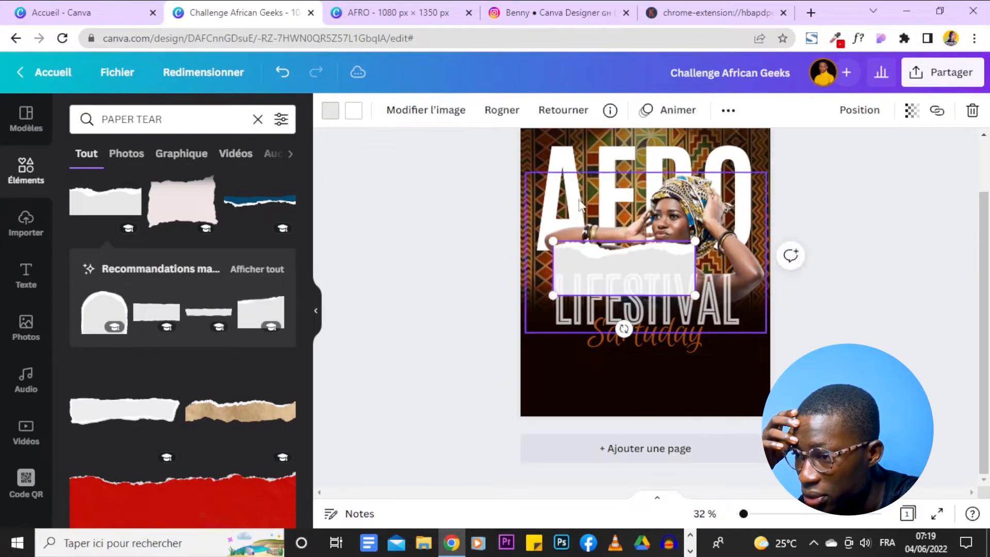
left_click(611, 111)
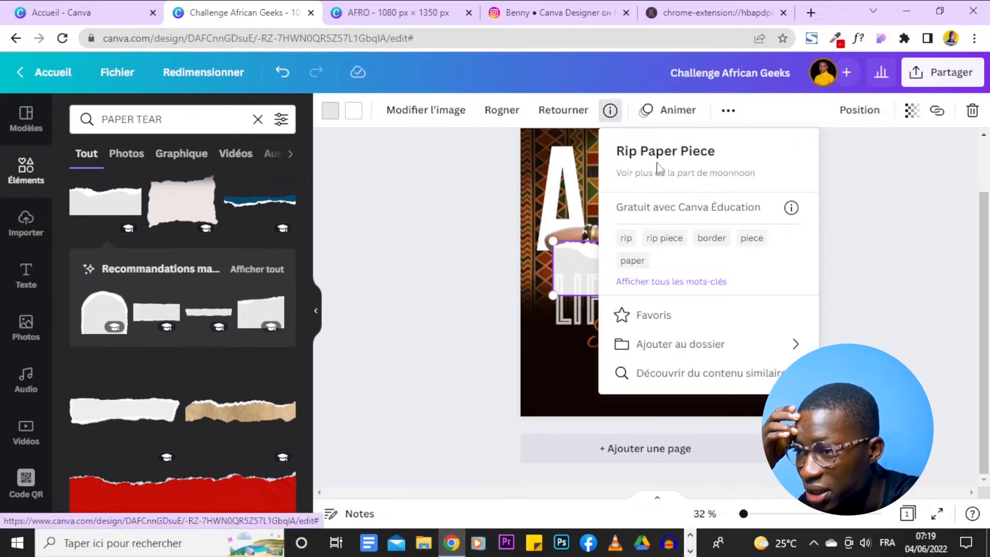
left_click(863, 212)
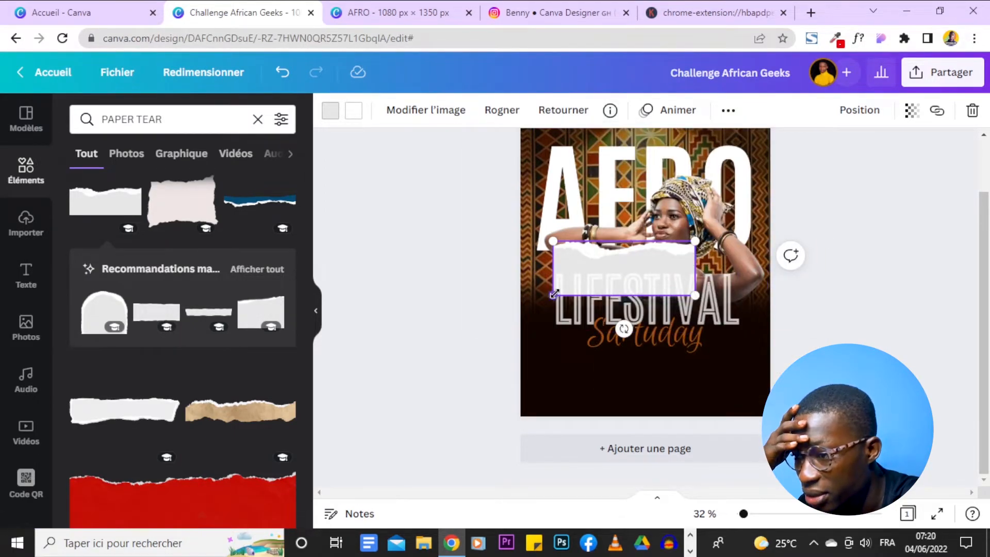
Enlarge the torn paper until it is wider than the page and centre it across the bottom of the poster.
left_click_drag(552, 296, 520, 376)
left_click_drag(520, 376, 482, 392)
left_click_drag(523, 295, 610, 395)
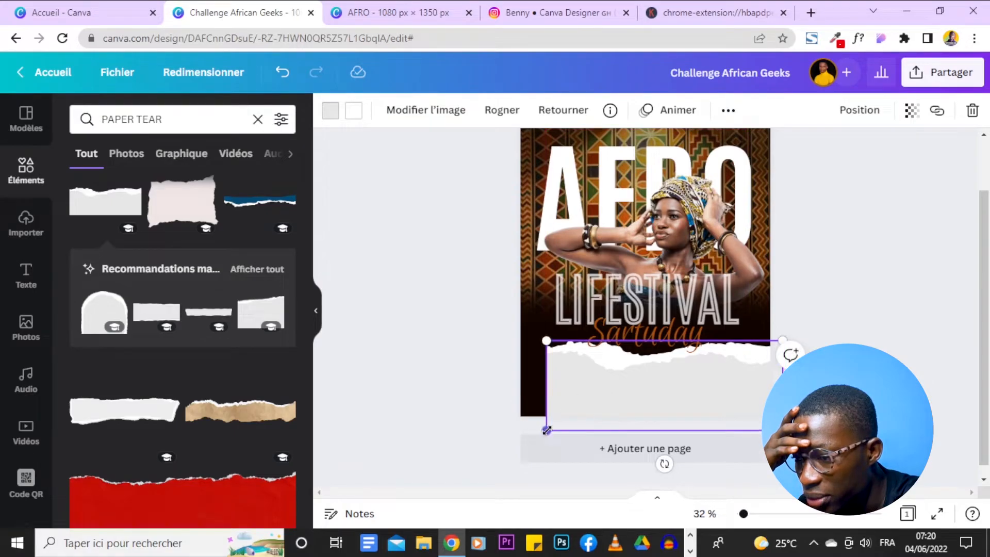
left_click_drag(547, 430, 495, 450)
left_click_drag(701, 393, 704, 392)
Check the finished AFRO design and cover the poster's bottom with taller torn paper, tilted slightly clockwise beneath Sartuday.
left_click(422, 7)
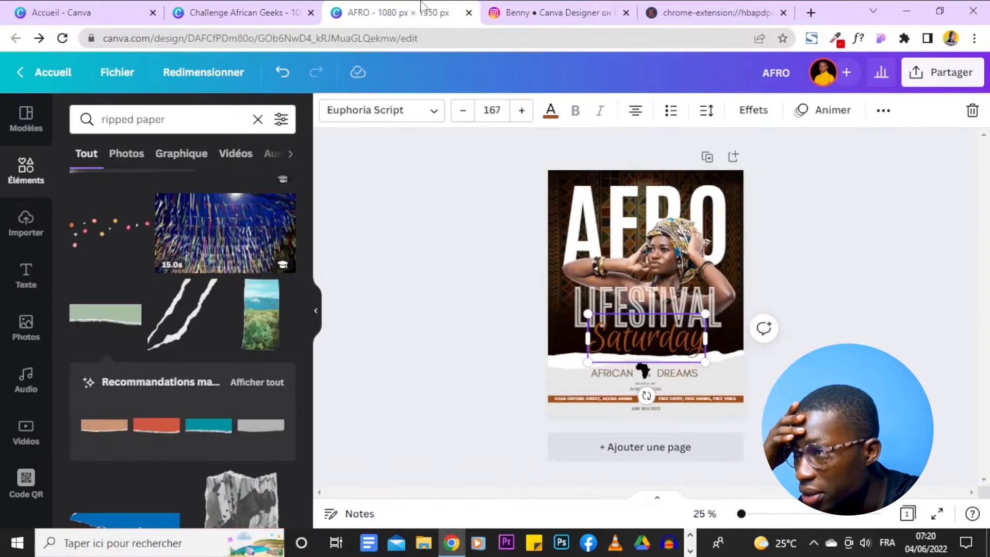
left_click(245, 13)
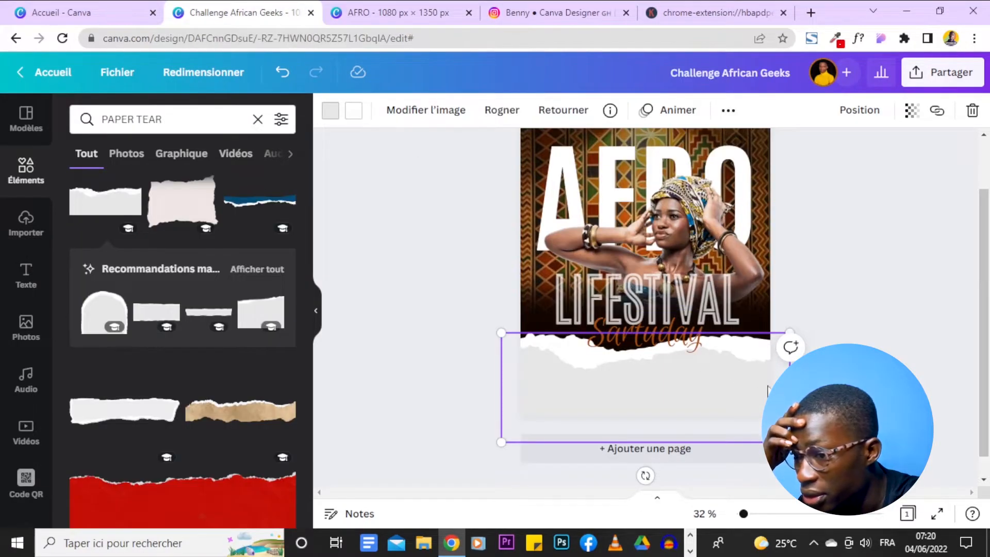
left_click_drag(722, 385, 718, 404)
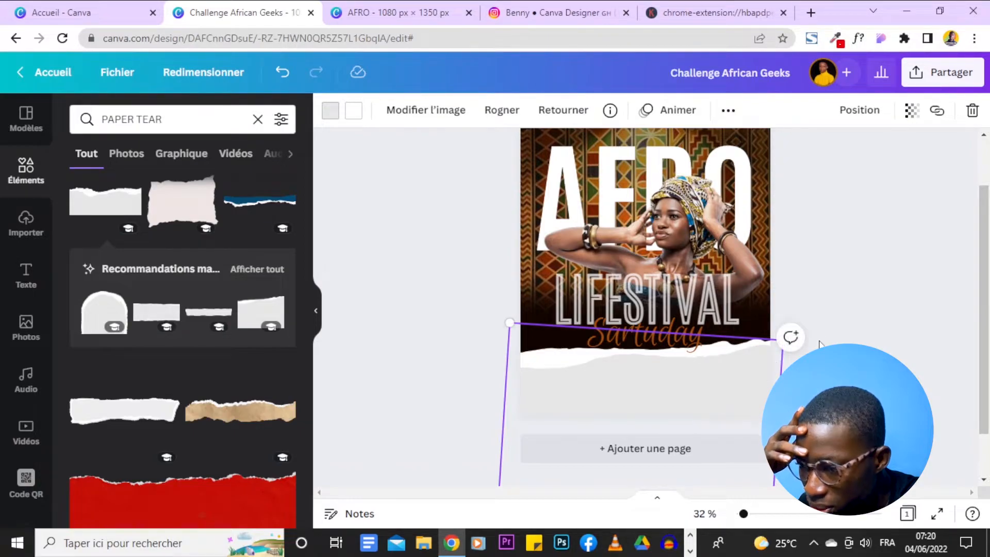
left_click(838, 320)
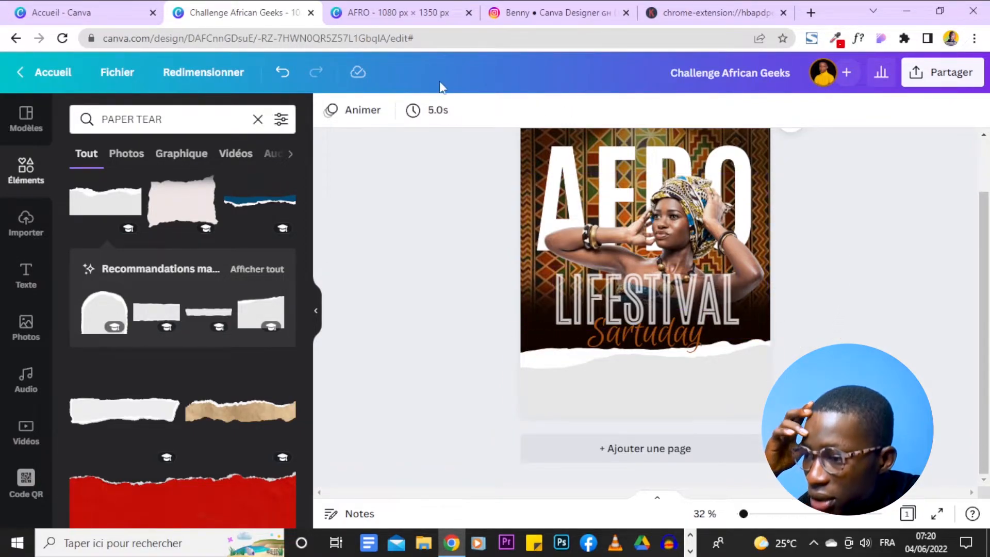
left_click(679, 448)
scroll(764, 198, "up", 4)
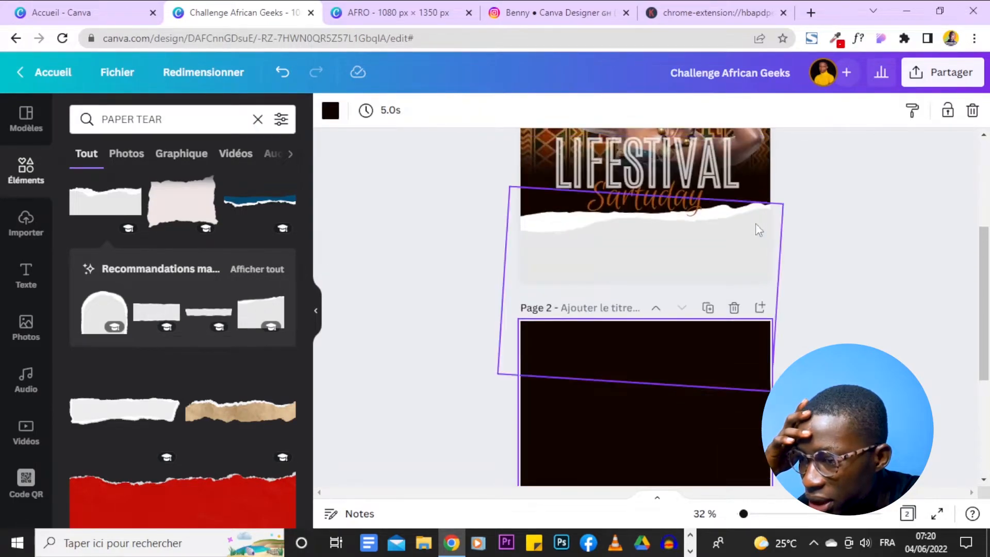
left_click(734, 307)
Recolour the grey part of the torn paper with the slightly darker light grey from the default colours.
left_click(726, 366)
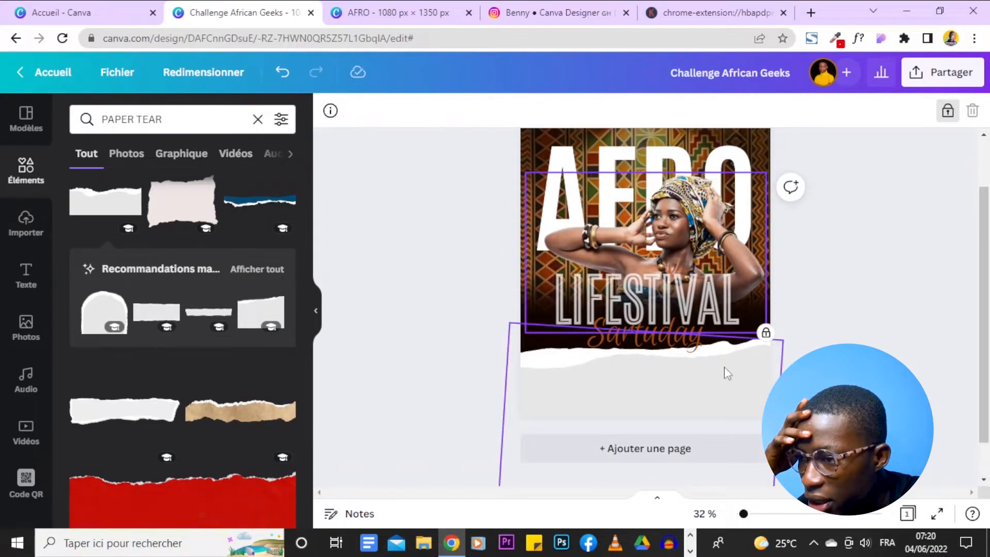
left_click(330, 110)
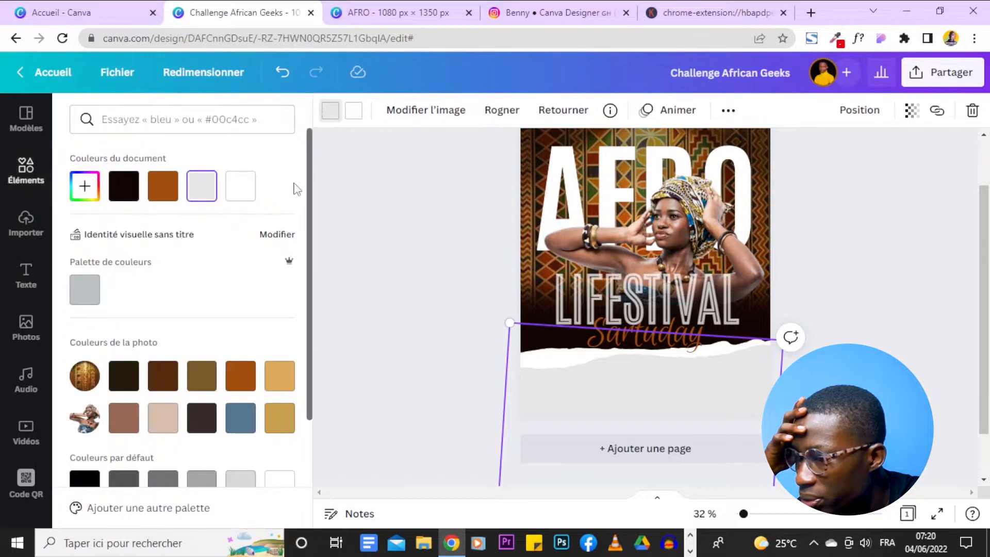
scroll(217, 291, "down", 3)
left_click(239, 337)
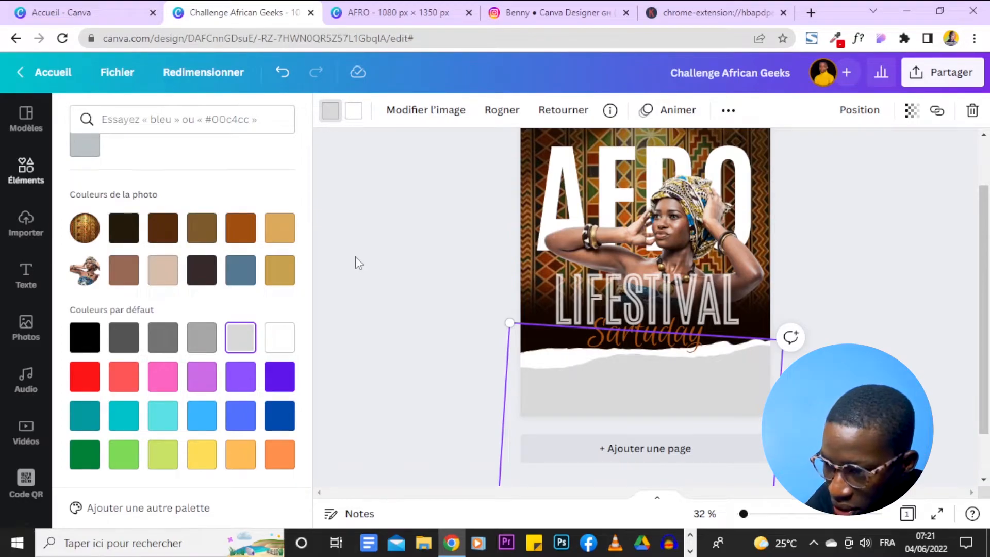
left_click(426, 221)
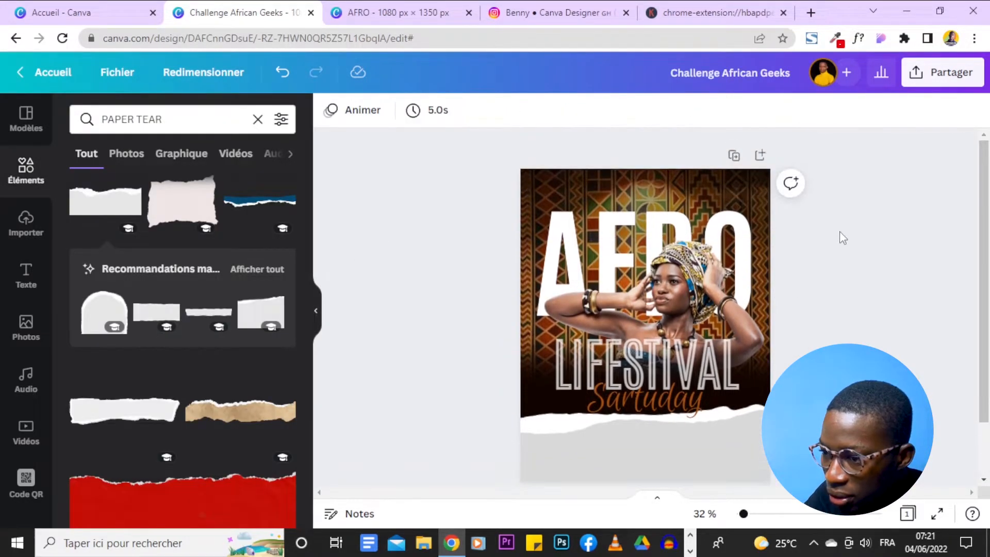
Switch to the Instagram tutorial and check the STEP 06 slide about adding information to the design's footer.
left_click(499, 13)
left_click(469, 292)
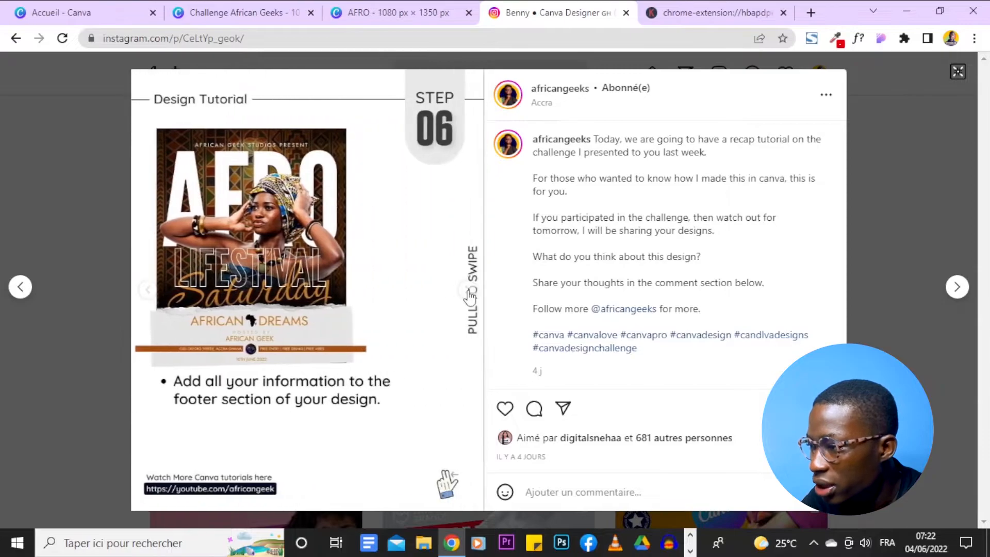
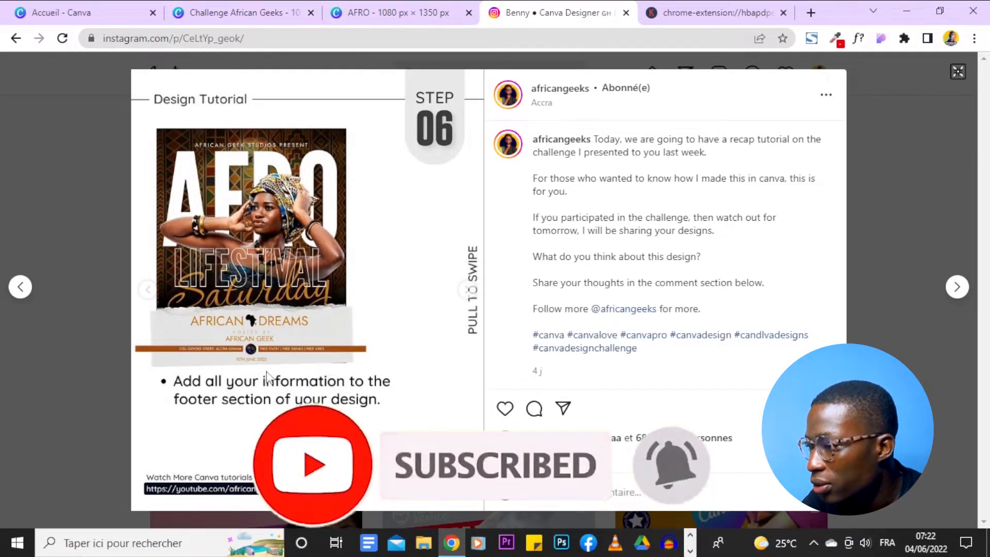
left_click(281, 20)
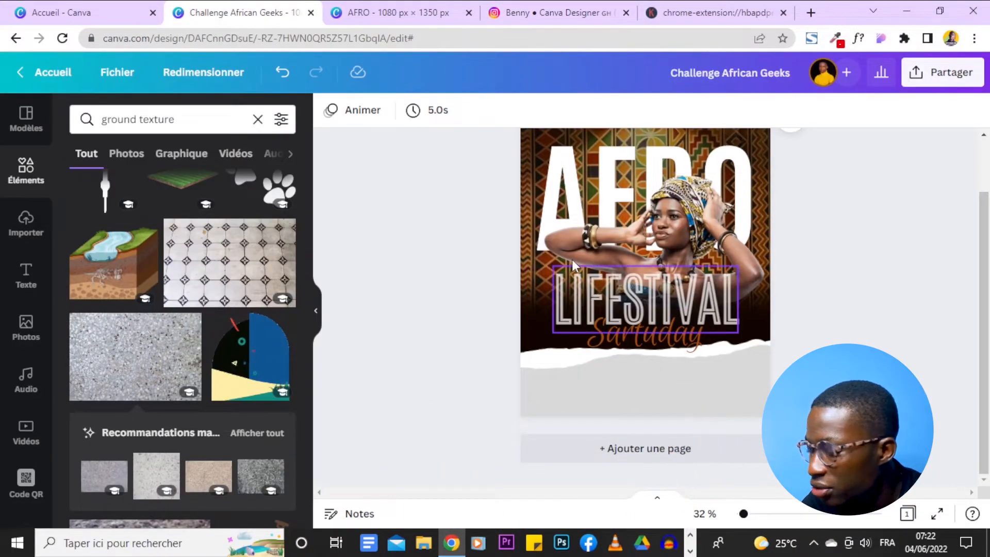
Add a new text box to the poster and set its font to Glacial Indifference.
key("t")
left_click(415, 111)
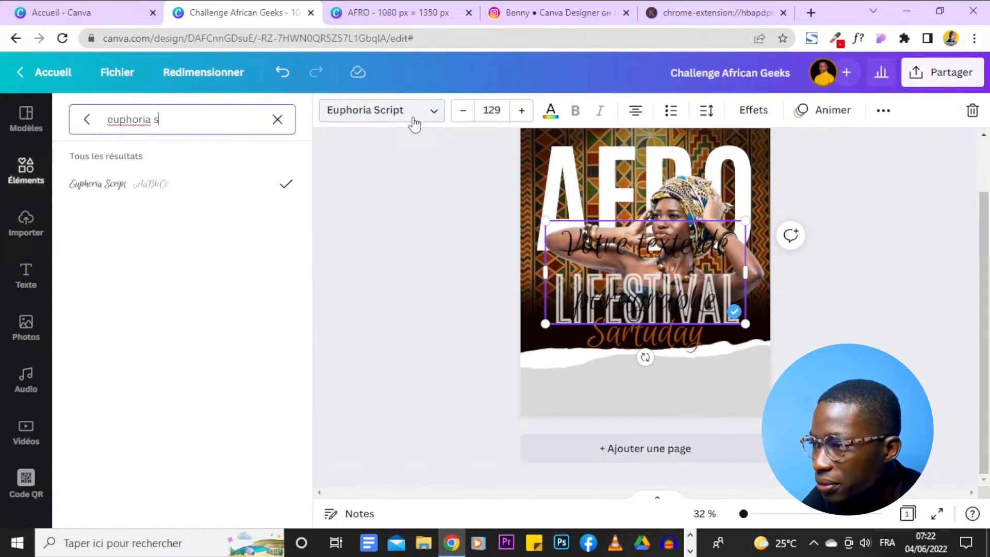
triple_click(213, 127)
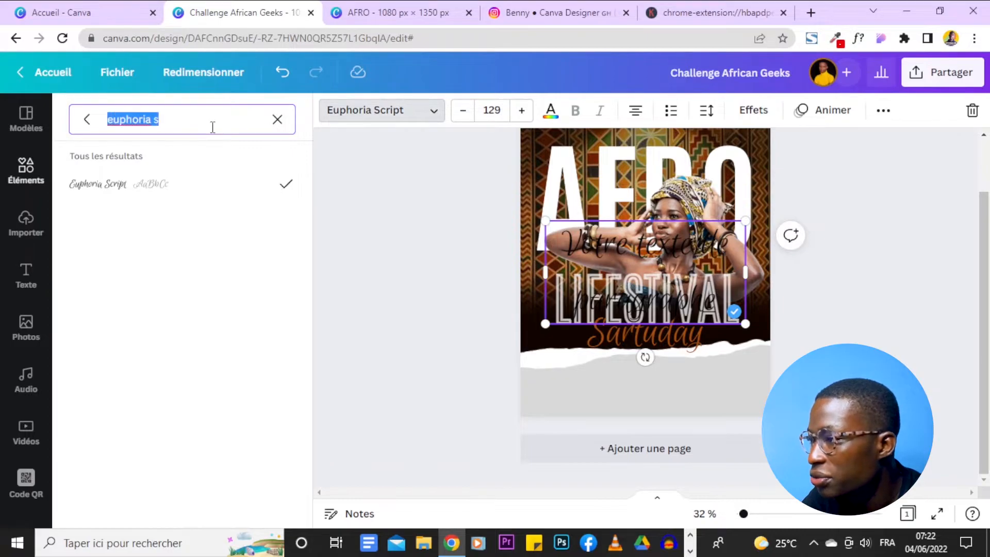
type("gl")
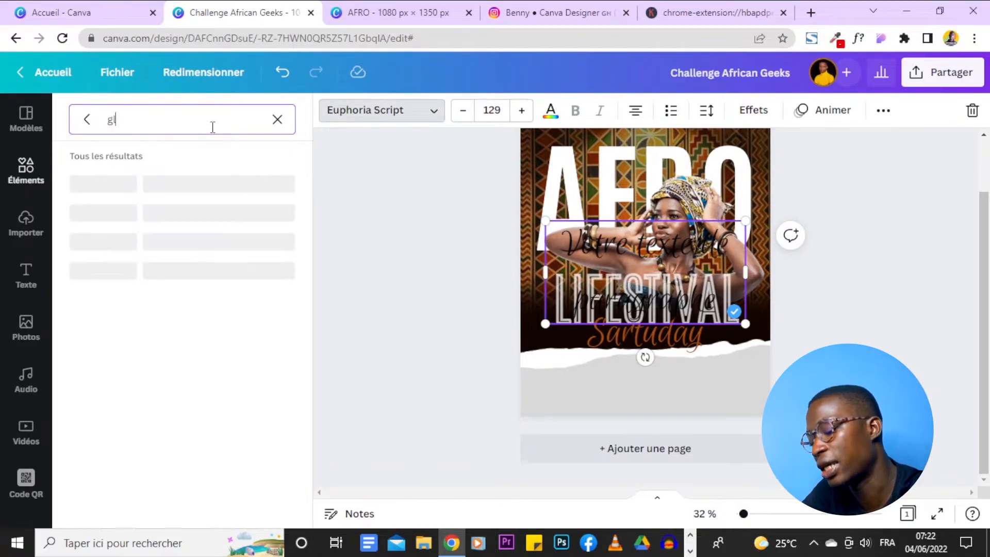
type("acial")
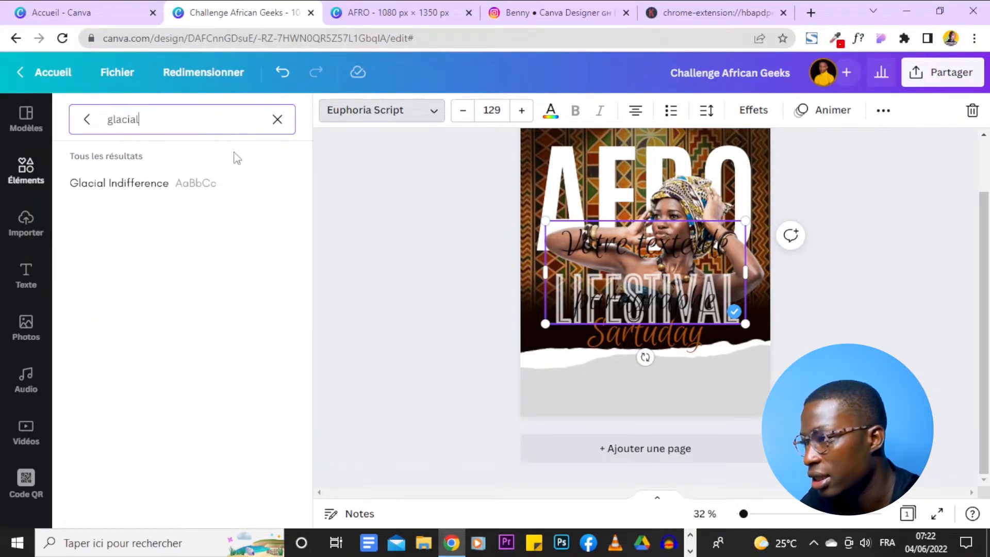
left_click(229, 185)
Replace the placeholder text with AFRICAN DREAMS, leaving a wide gap between the two words.
double_click(620, 236)
key("BackSpace")
type("AFRICAN")
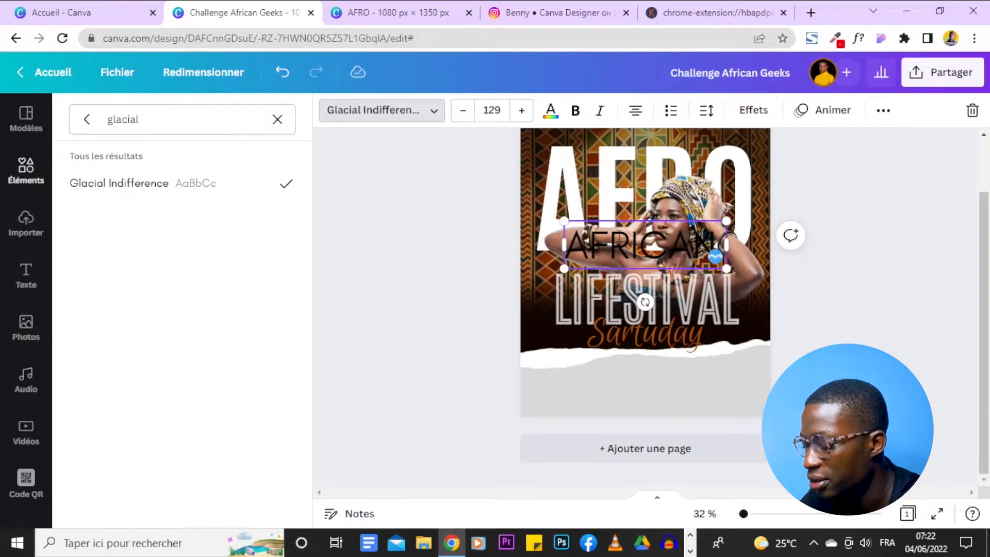
type(" DREAMS")
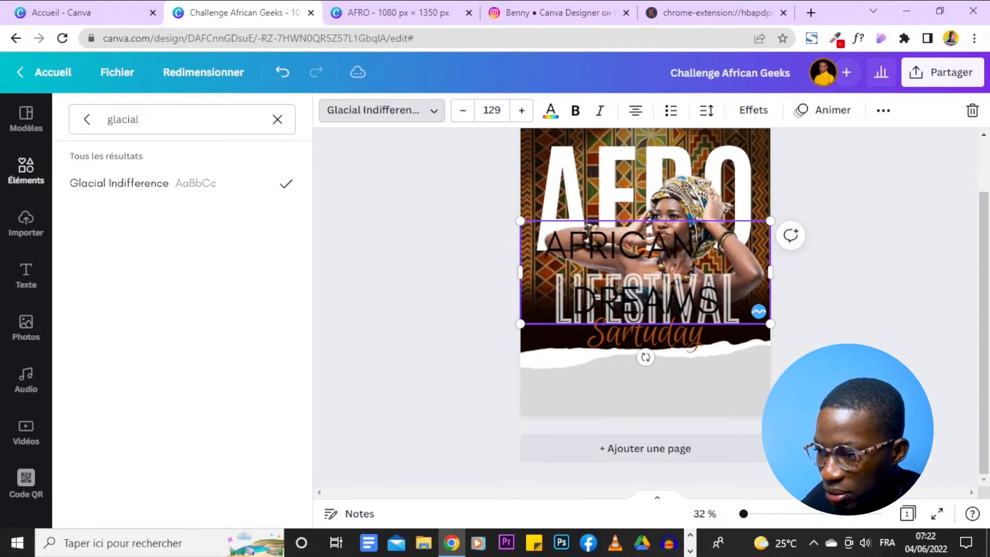
Set the AFRICAN DREAMS text to size 50 and move it onto the torn paper below Sartuday.
left_click(487, 108)
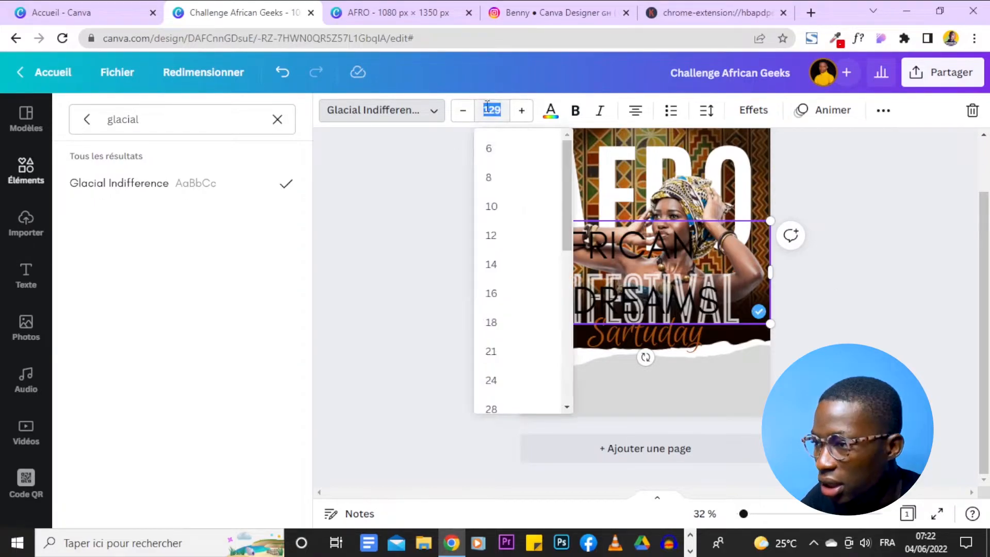
key("Return")
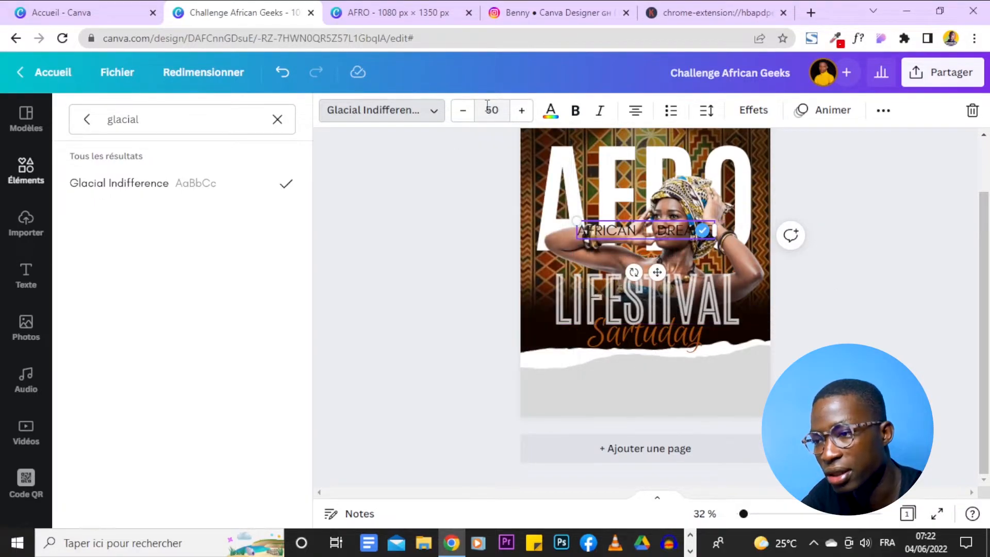
left_click_drag(665, 271, 666, 406)
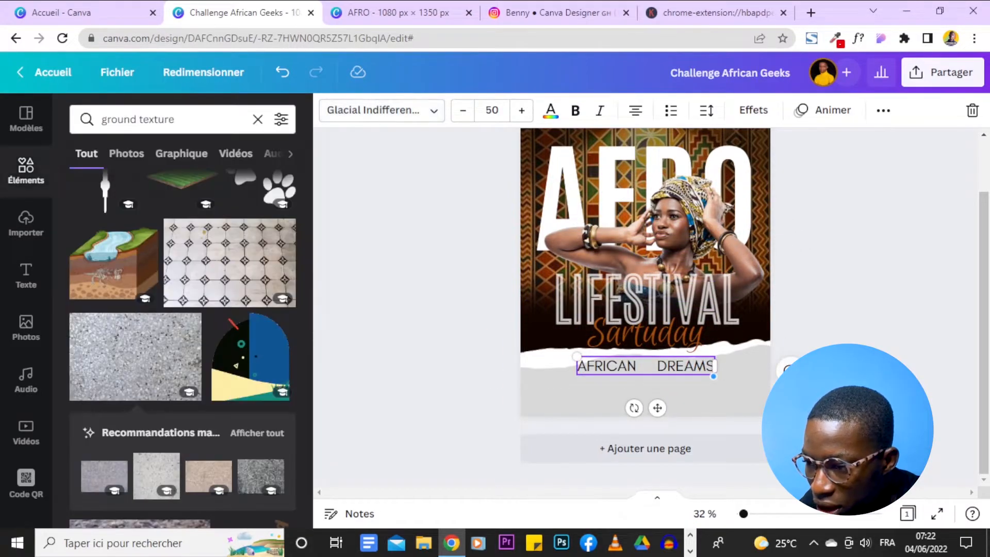
Examine the poster up close, from the AFRO title down to the text on the torn paper.
left_click_drag(746, 515, 752, 515)
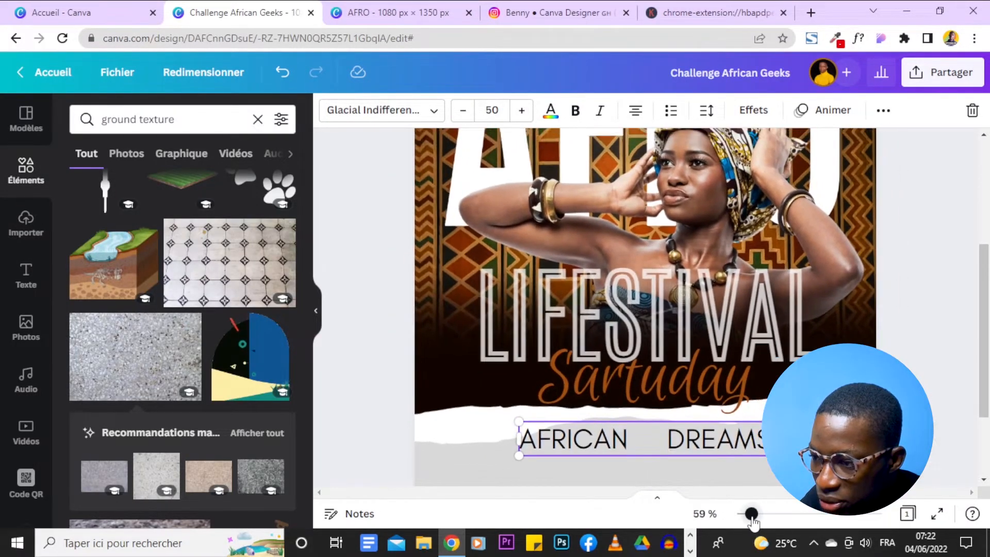
scroll(928, 361, "down", 2)
scroll(934, 351, "up", 6)
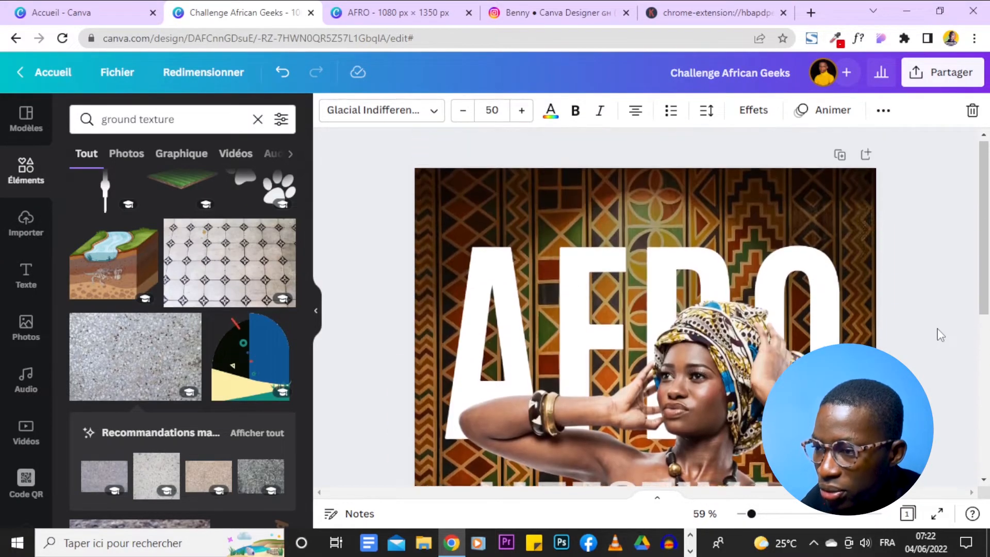
scroll(941, 336, "down", 3)
scroll(941, 335, "down", 1)
scroll(939, 332, "up", 2)
scroll(939, 332, "down", 3)
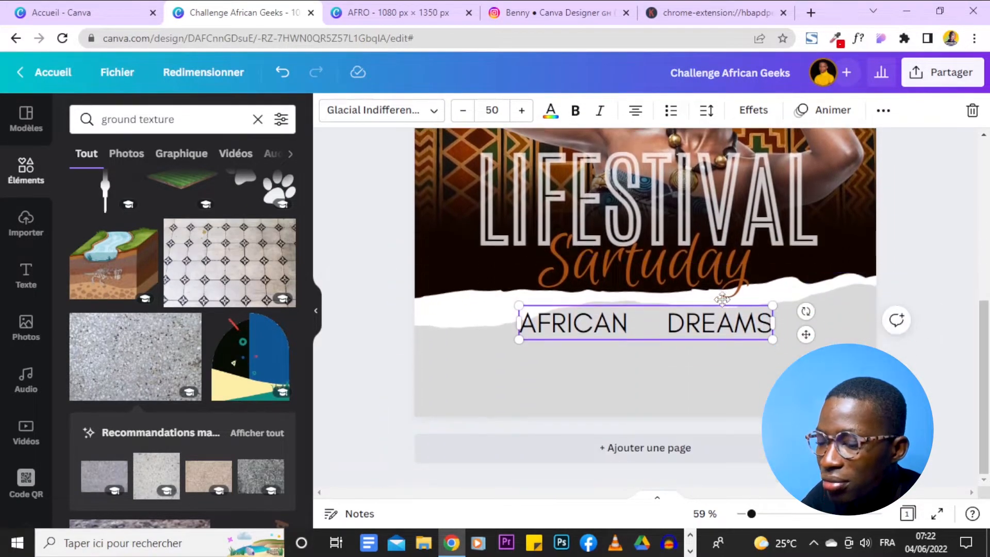
left_click(812, 376)
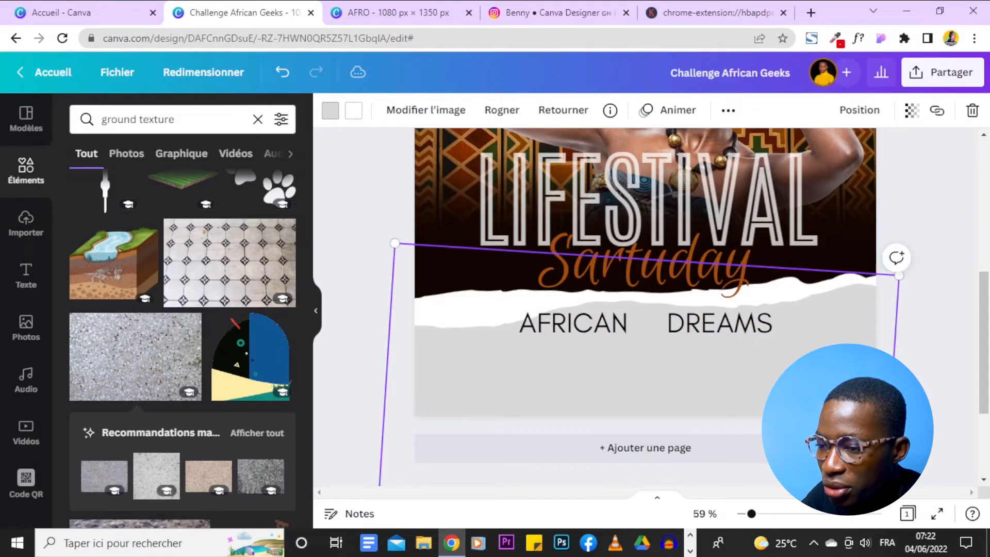
left_click(953, 240)
Lock the dark gradient at the poster's top and shift the titles, model and torn paper slightly upward.
scroll(952, 240, "up", 3)
left_click_drag(751, 515, 746, 514)
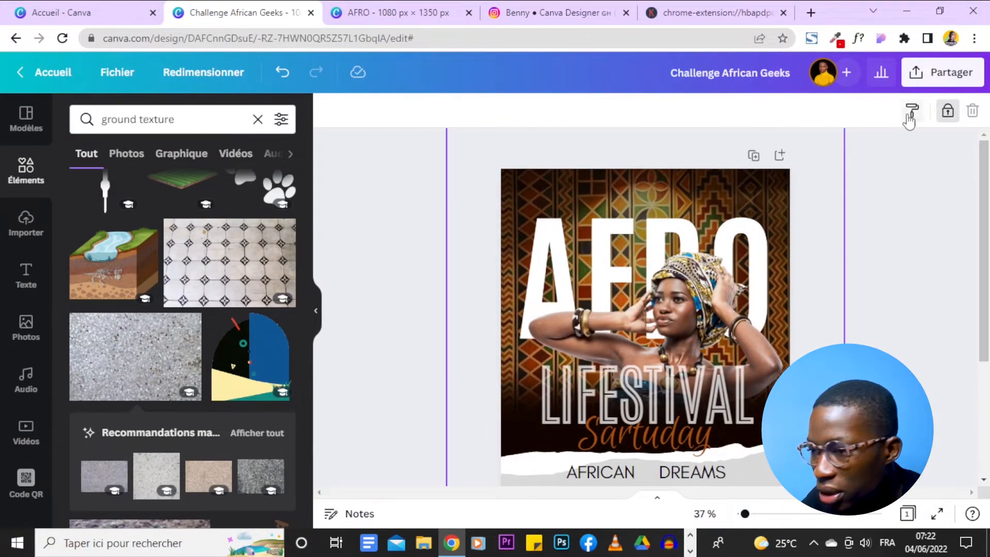
left_click(690, 186)
left_click(671, 174)
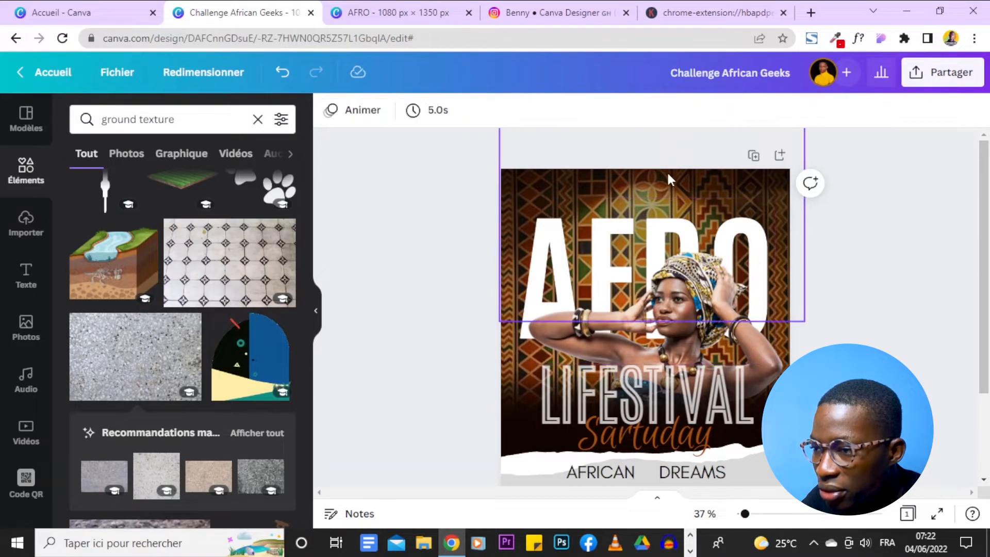
left_click(728, 112)
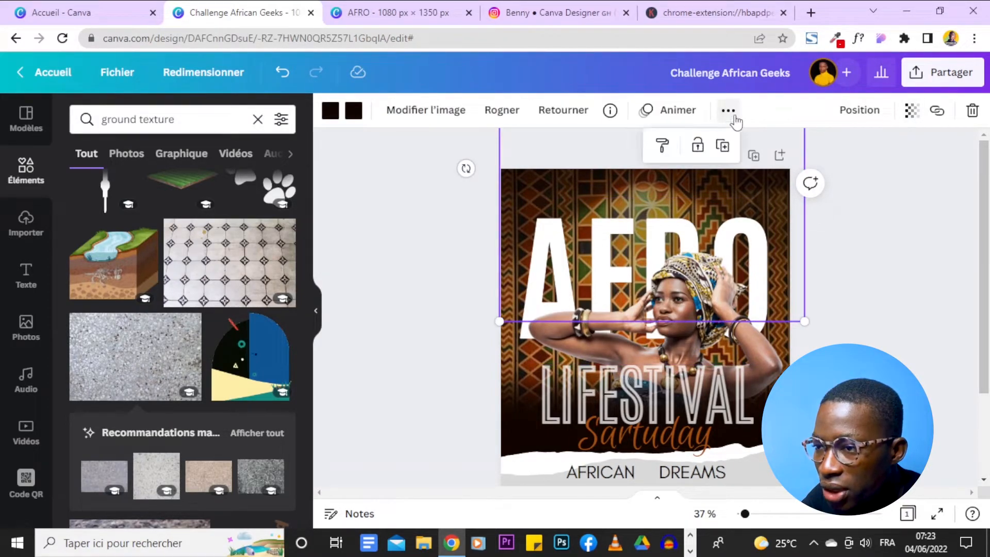
left_click(697, 144)
left_click(917, 347)
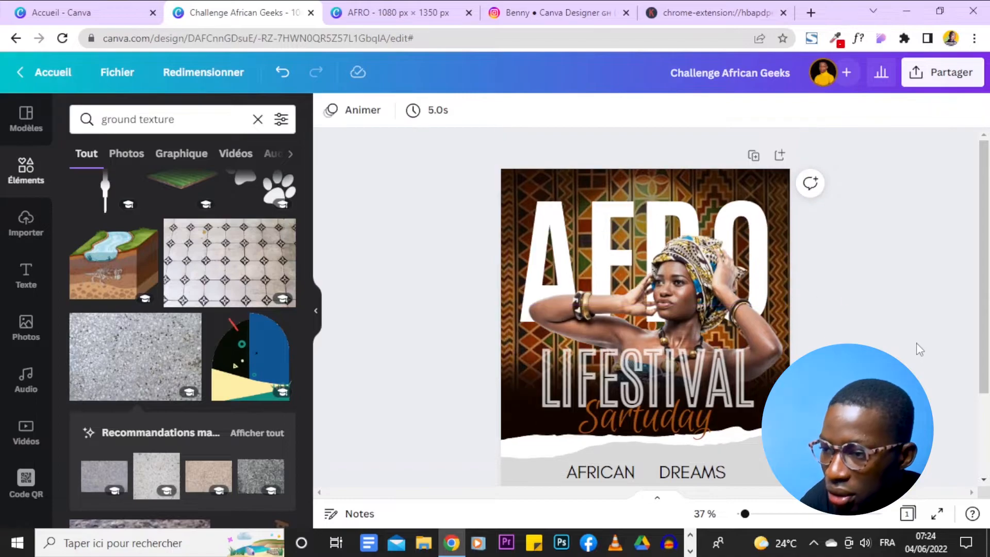
Shrink AFRICAN DREAMS to size 38,7 and centre it just under the torn paper's white edge.
scroll(918, 348, "down", 2)
left_click(598, 358)
left_click_drag(564, 366, 598, 364)
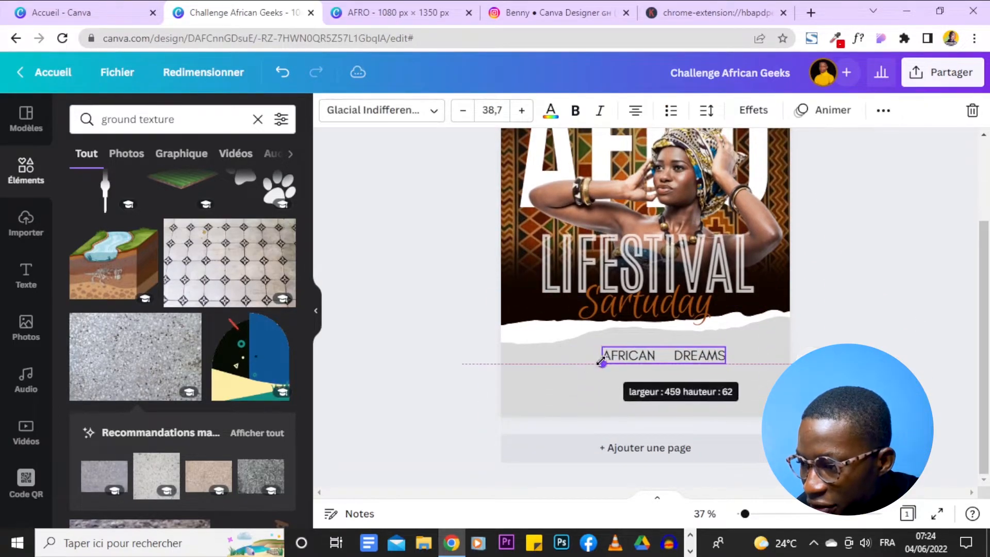
left_click_drag(674, 399, 661, 388)
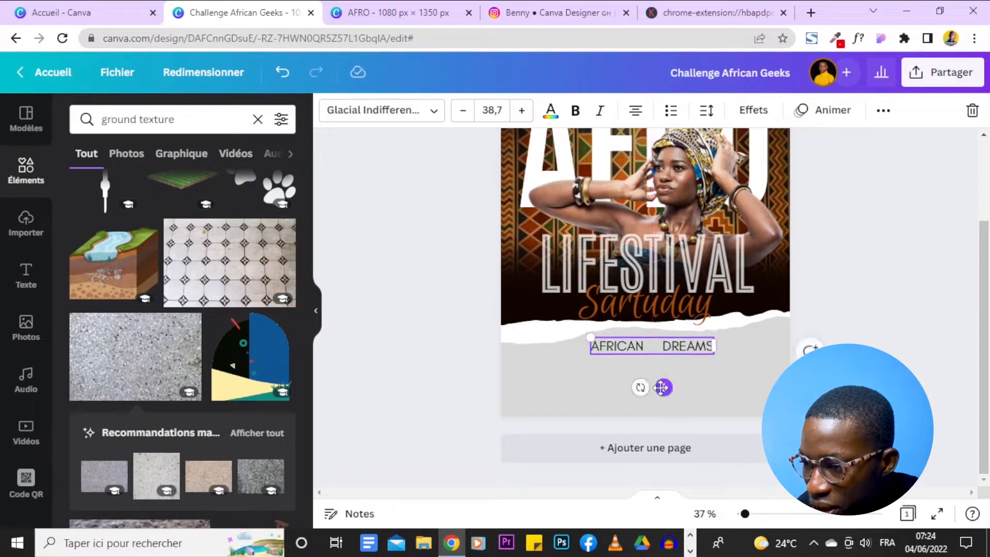
Colour the AFRICAN DREAMS text olive brown using the patterned background's photo colours.
left_click(551, 111)
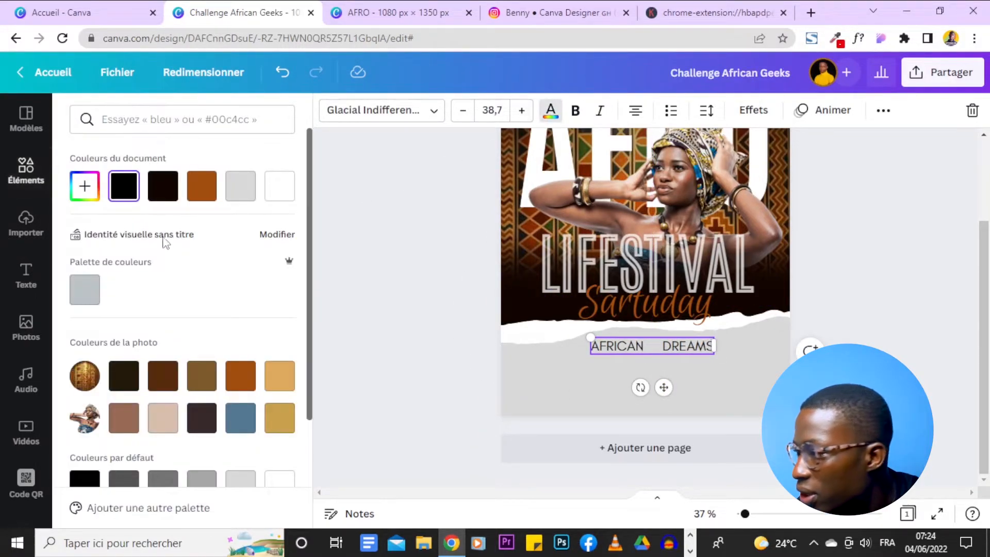
scroll(163, 234, "down", 3)
left_click(207, 242)
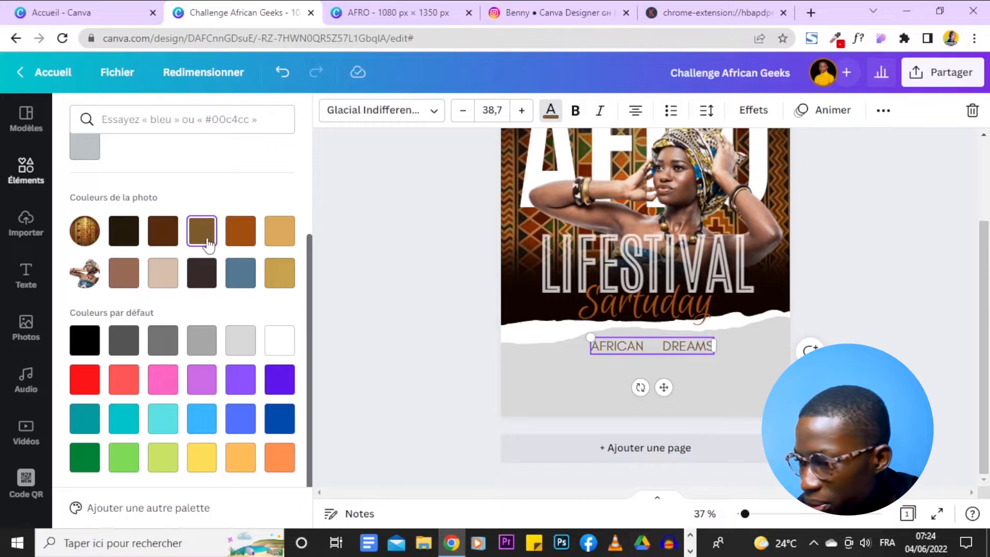
Check the footer of the finished AFRO design and widen the gap between AFRICAN and DREAMS.
left_click(363, 7)
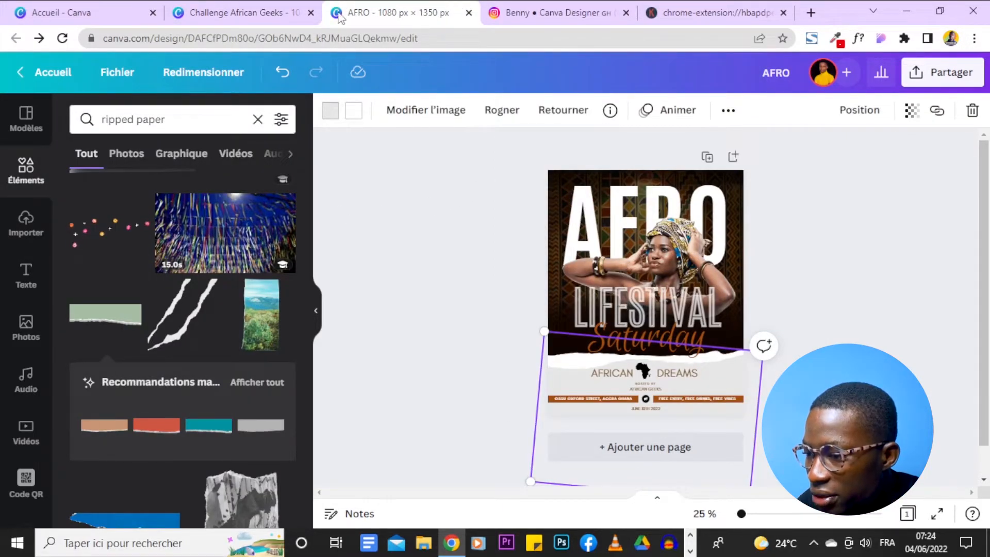
left_click(287, 23)
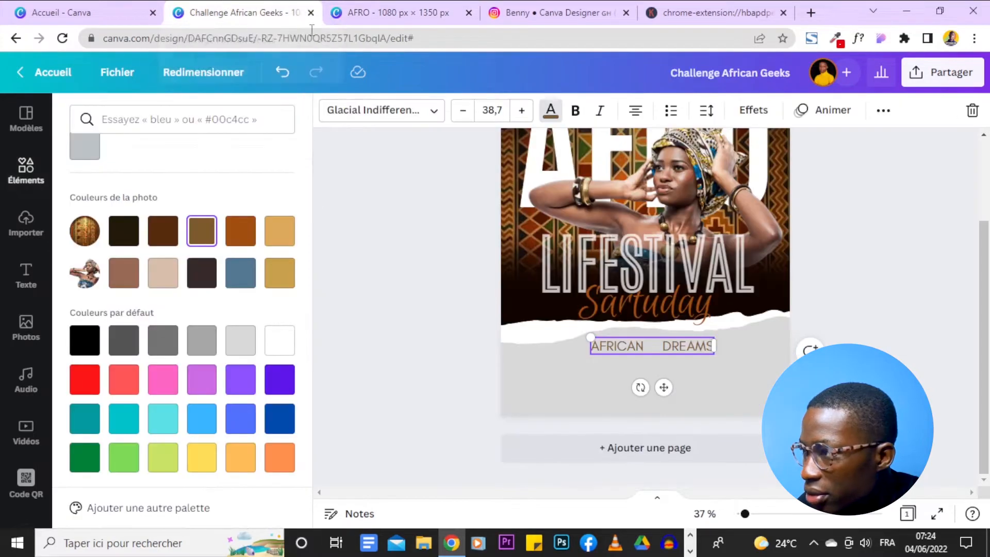
key("Escape")
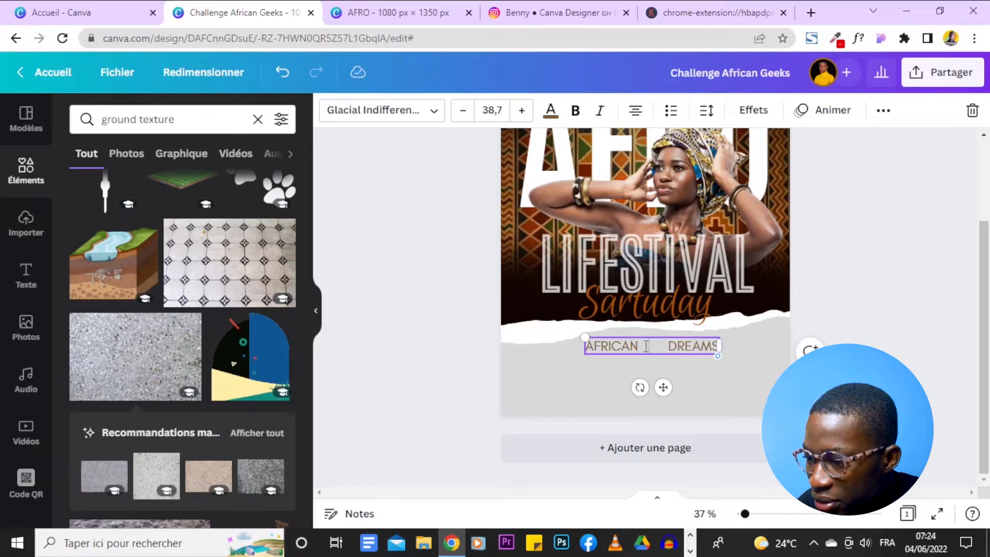
left_click(898, 280)
Search the elements for CARTE.
triple_click(177, 120)
type("GRA")
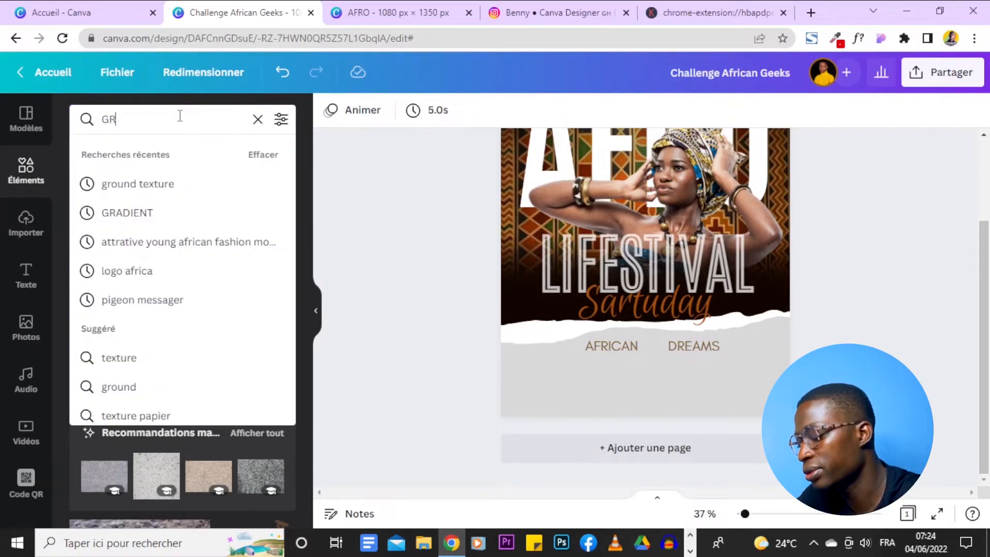
key("BackSpace")
key("BackSpace")
type("AR")
key("BackSpace")
key("BackSpace")
key("BackSpace")
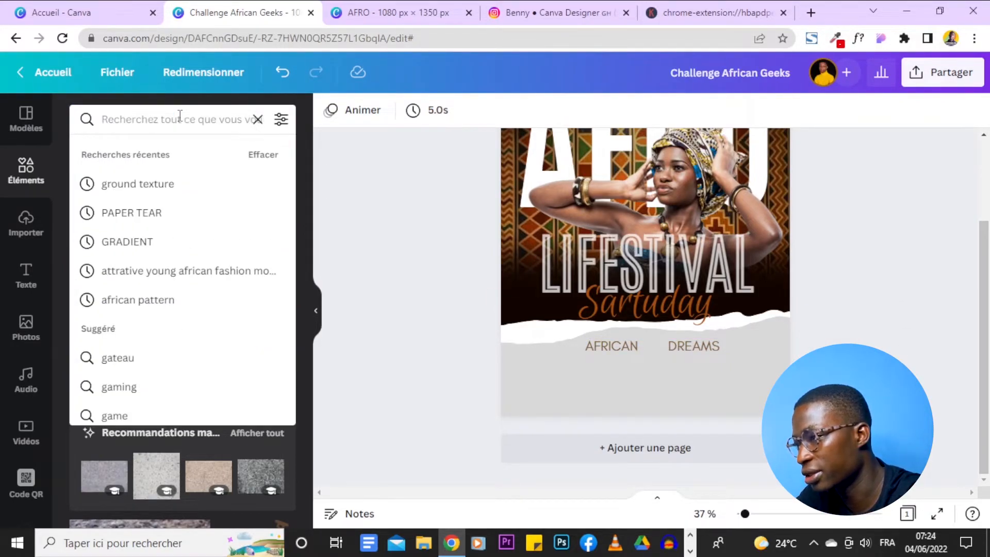
type("CARTE")
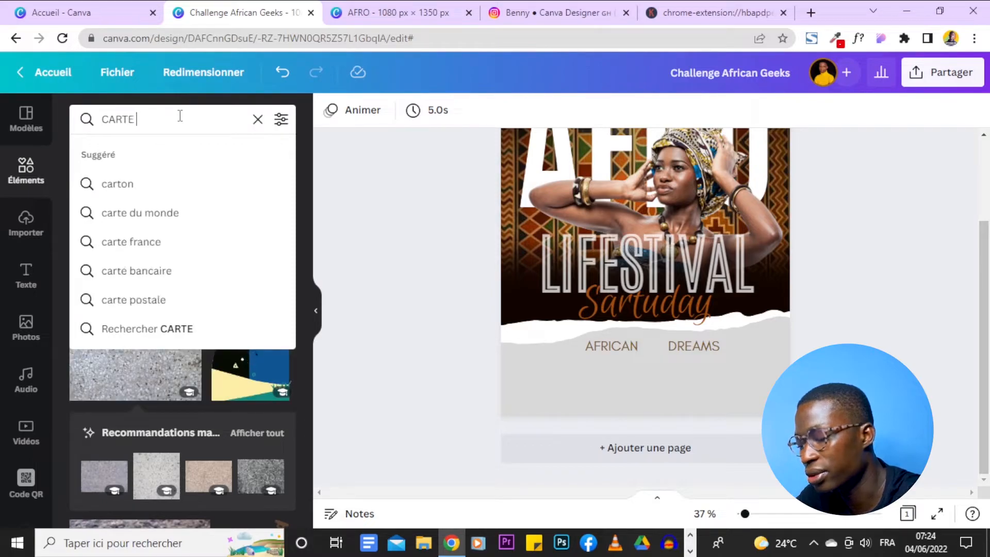
key("Return")
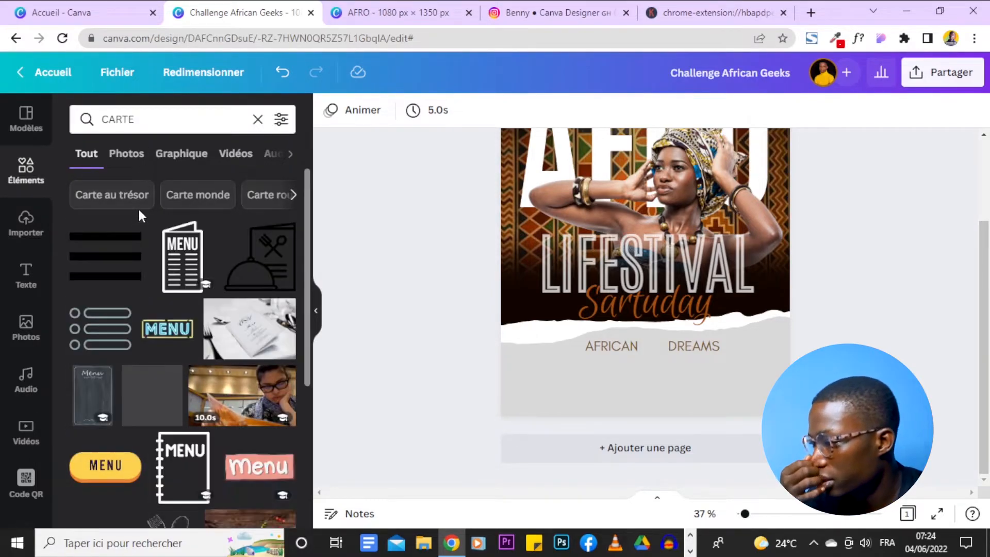
Replace the CARTE element search with a search for AFRIQUE.
left_click(170, 120)
type("D")
key("BackSpace")
key("BackSpace")
key("BackSpace")
key("BackSpace")
key("BackSpace")
key("BackSpace")
key("BackSpace")
type("AFR")
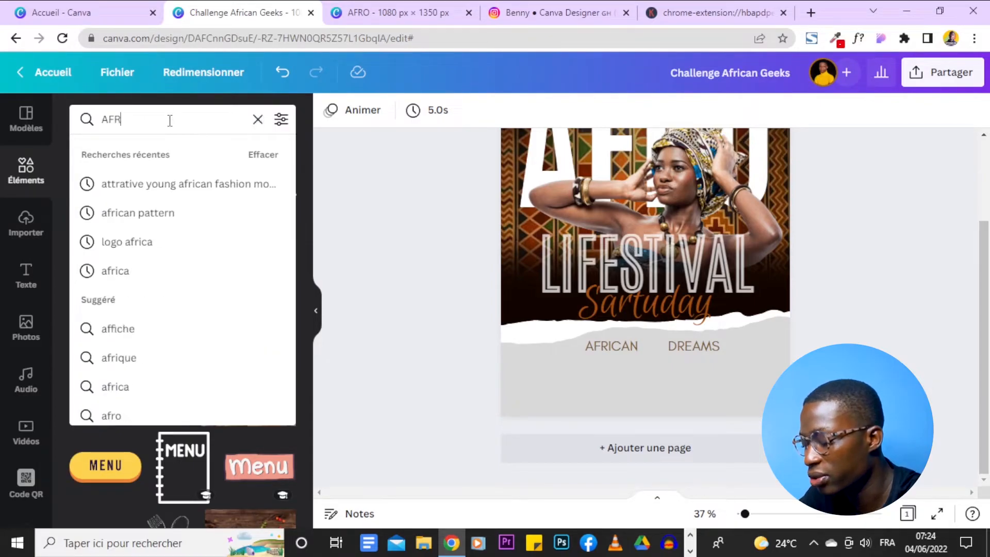
type("IQUE")
key("Return")
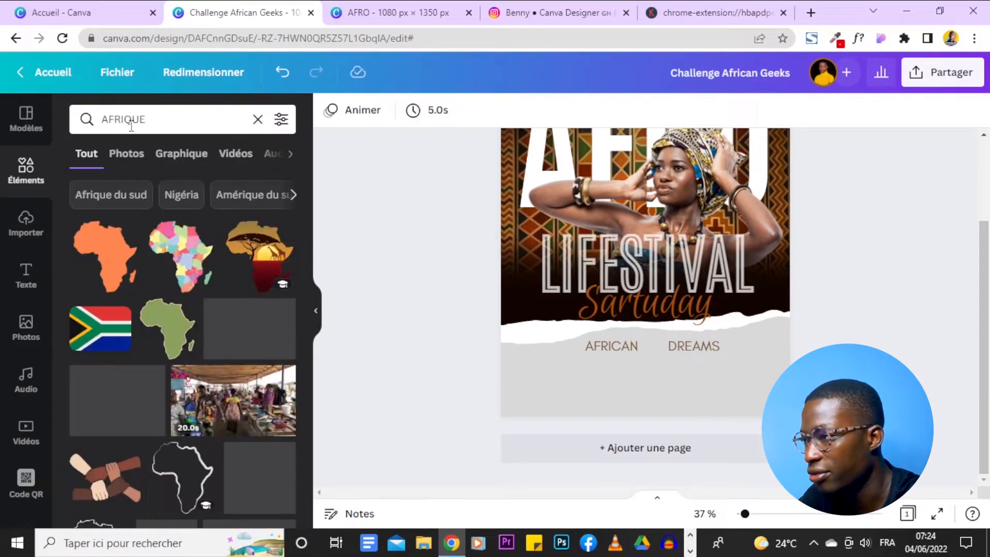
Add the solid orange Africa map to the poster and recolour it with the near-black document colour.
left_click(158, 282)
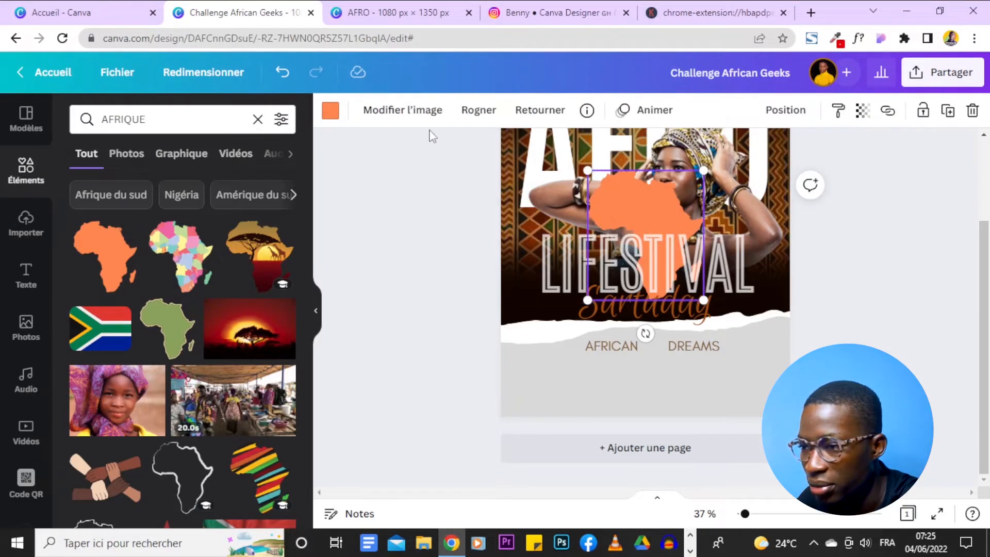
left_click(330, 110)
left_click(124, 186)
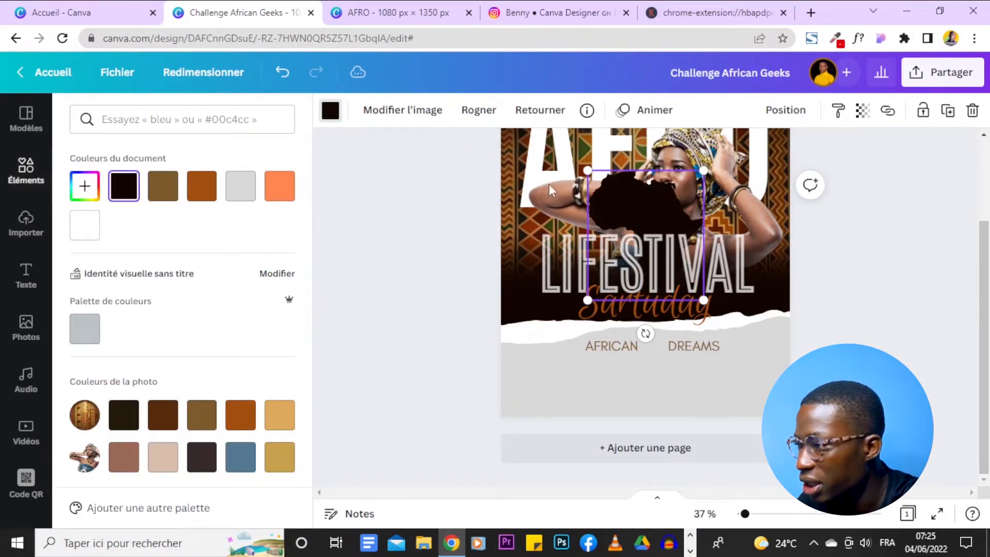
Shrink the Africa map to about text height and place it in the gap between AFRICAN and DREAMS.
left_click_drag(588, 170, 689, 283)
left_click_drag(706, 331, 667, 387)
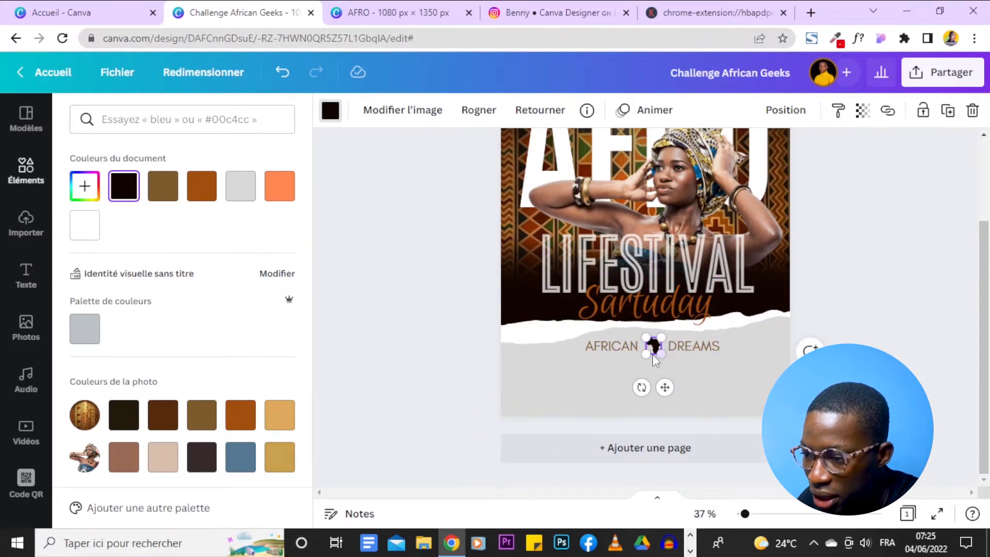
key("Escape")
Check the footer of the finished AFRO design, and in Challenge African Geeks duplicate the AFRICAN DREAMS text just below the original.
left_click(397, 11)
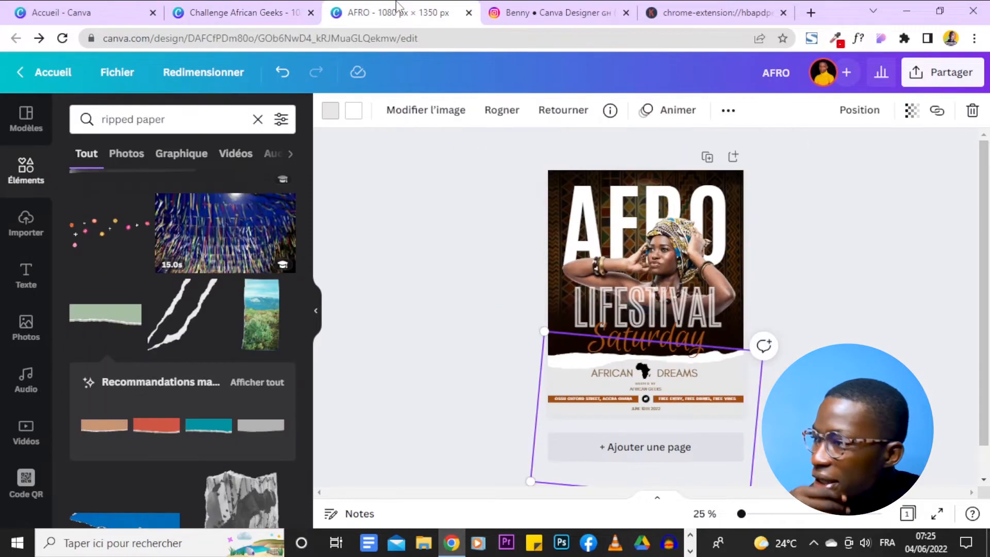
scroll(800, 357, "down", 1)
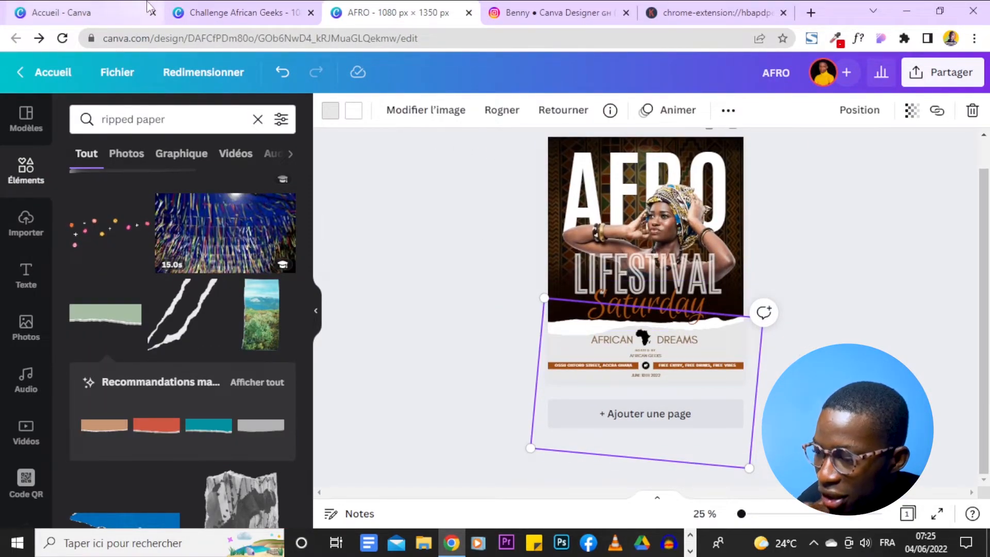
left_click(229, 11)
left_click(610, 348)
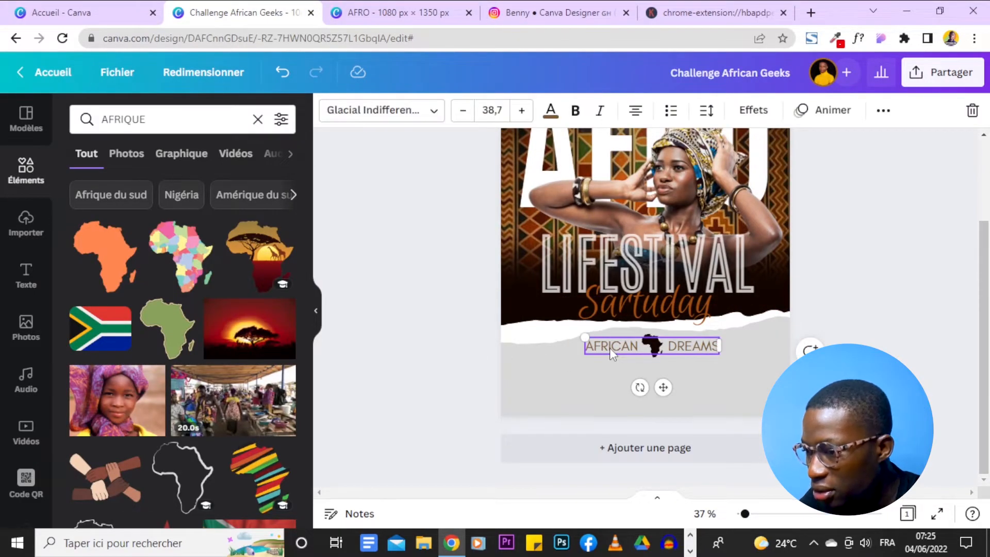
key("ctrl+d")
left_click_drag(658, 350, 659, 377)
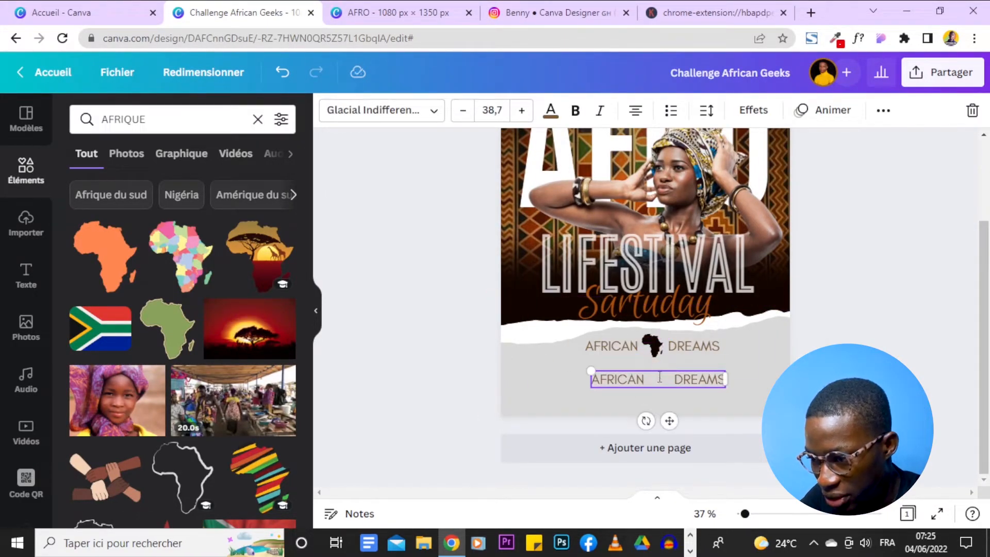
Replace the duplicated text with HOSTED BY on one line and AFRICAN GEEKS on the line below.
double_click(660, 377)
key("BackSpace")
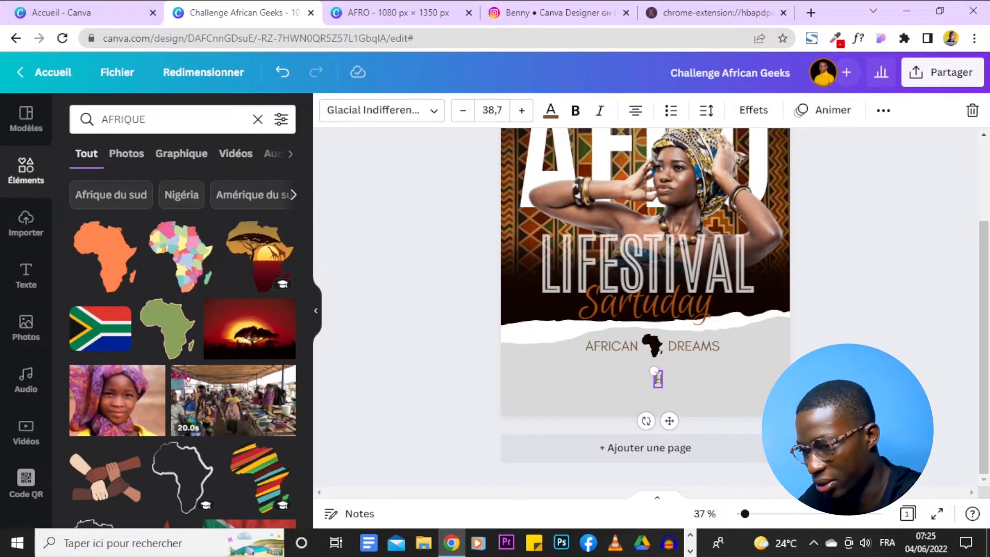
type("HOSTED BY")
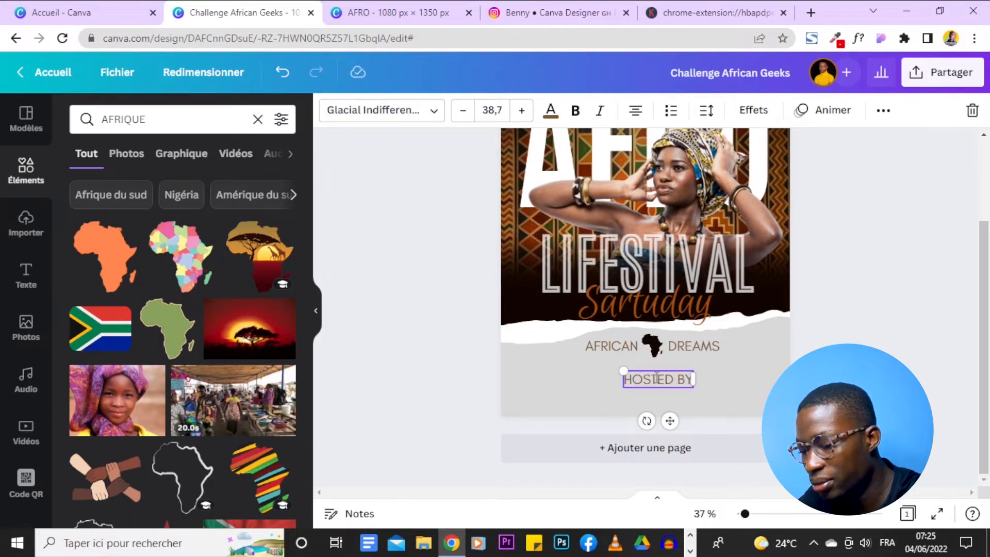
key("Return")
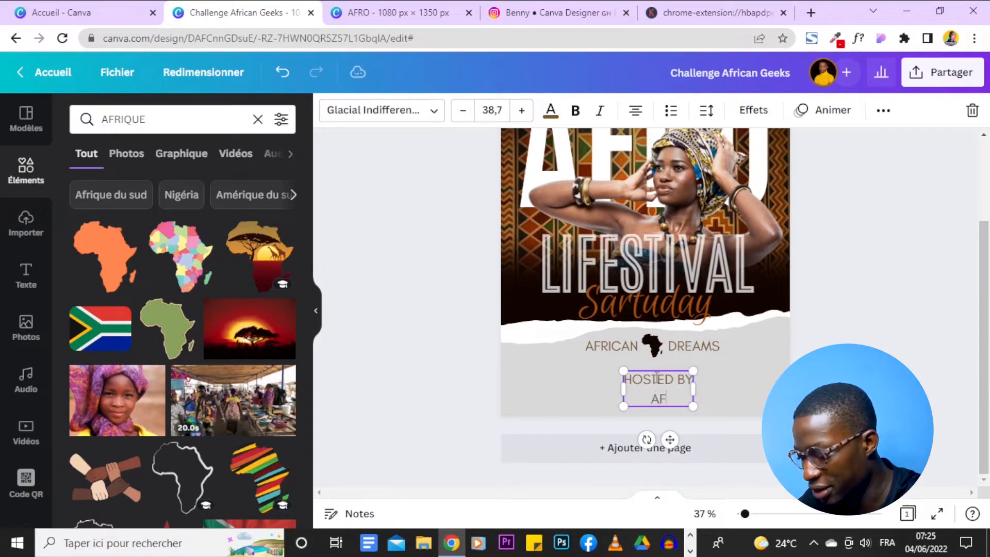
type("AFRICAN GE")
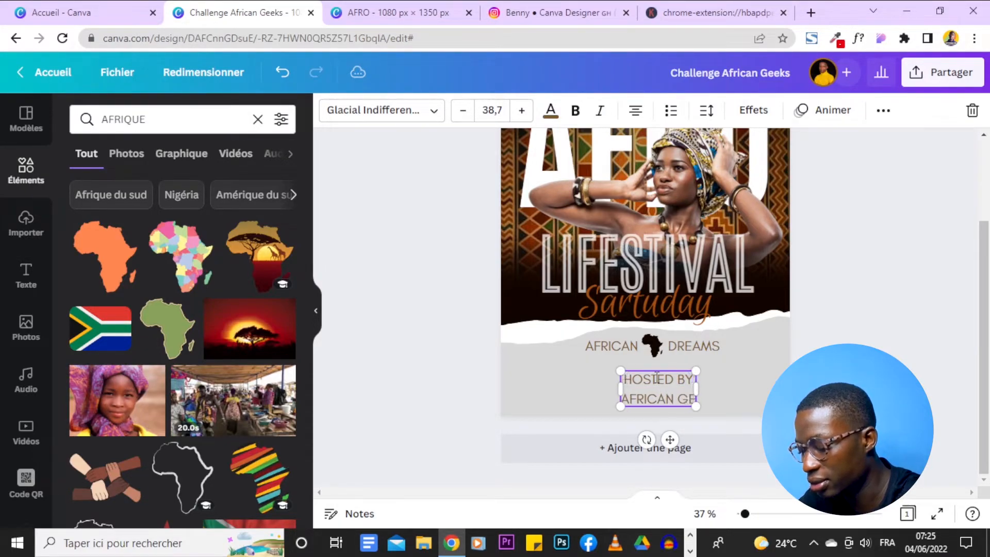
type("EKS")
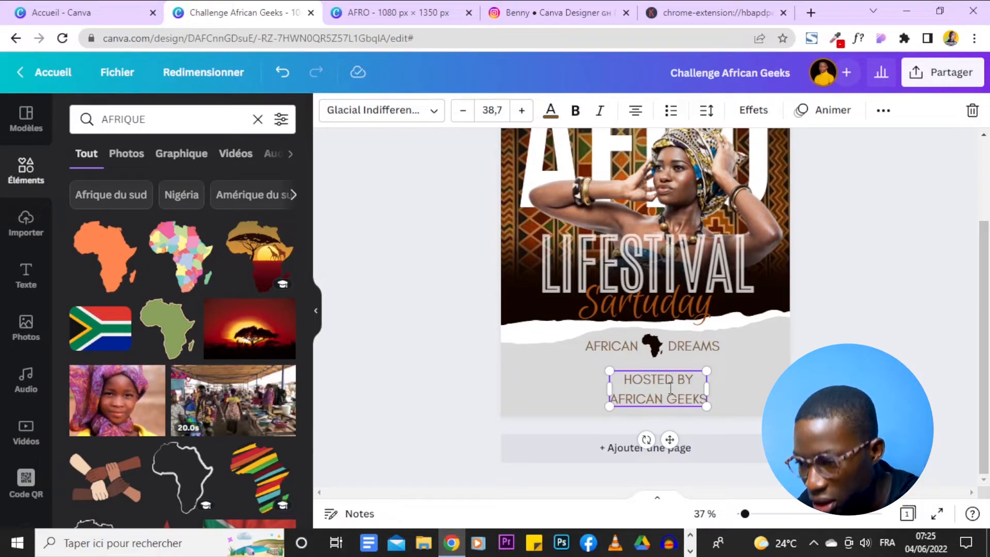
Make HOSTED BY smaller than AFRICAN GEEKS, and scale the two-line text down to sit centred just under AFRICAN DREAMS.
triple_click(675, 379)
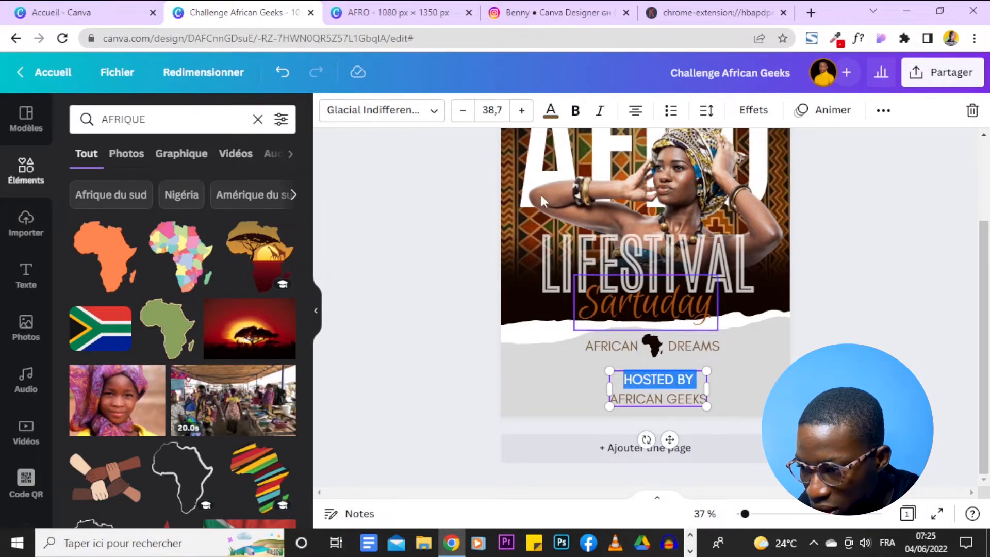
left_click(463, 111)
left_click(463, 110)
left_click(463, 110)
left_click(462, 110)
left_click(471, 119)
left_click(471, 119)
left_click(471, 119)
left_click_drag(707, 405, 666, 368)
left_click_drag(647, 421, 667, 415)
left_click(852, 295)
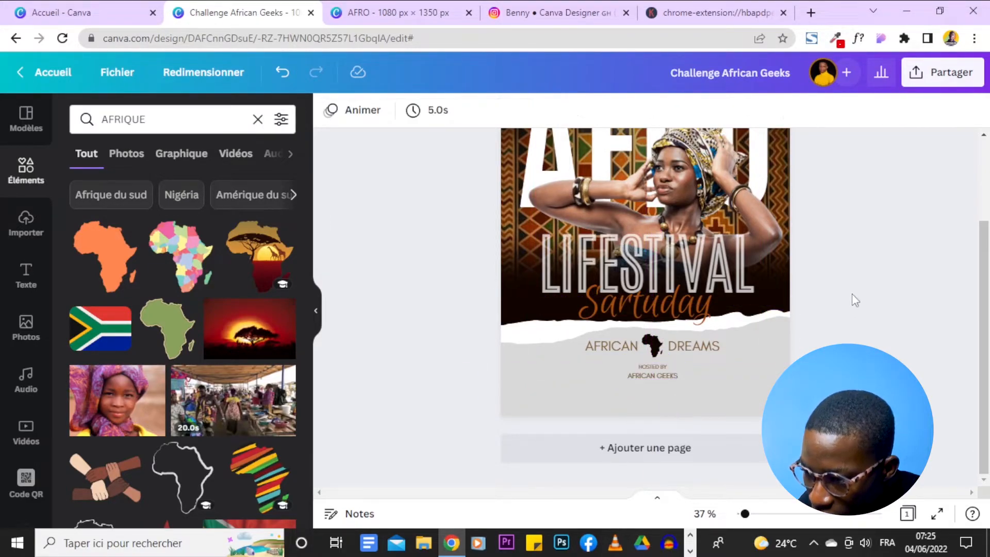
Insert an olive brown square, flatten it into a bar about 324 wide, and place it at the page's left edge below AFRICAN GEEKS.
left_click(393, 6)
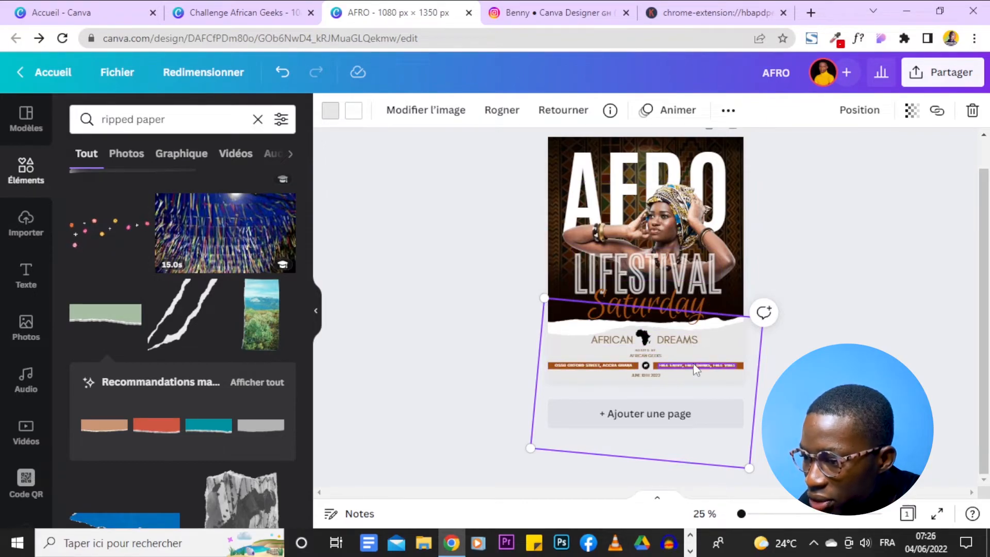
left_click(297, 14)
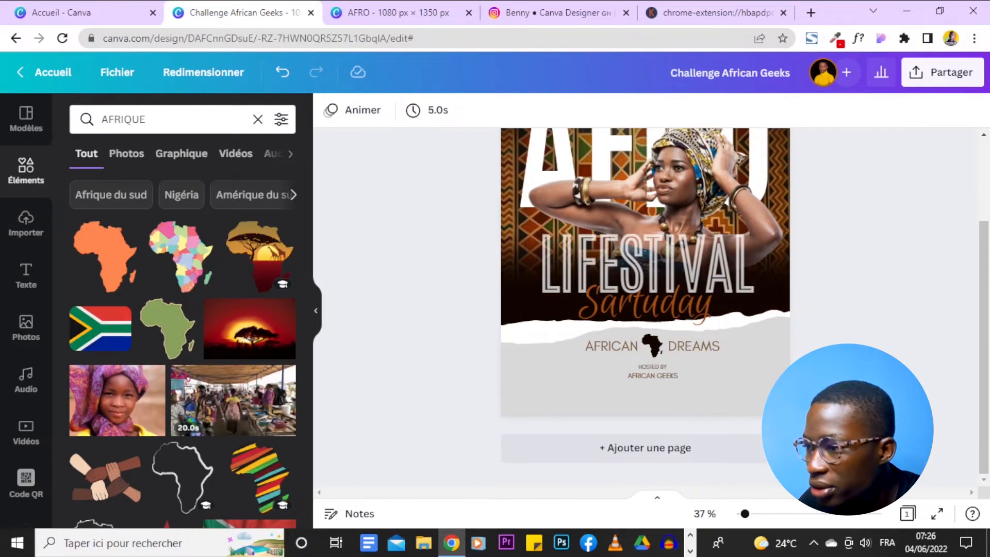
key("ctrl+v")
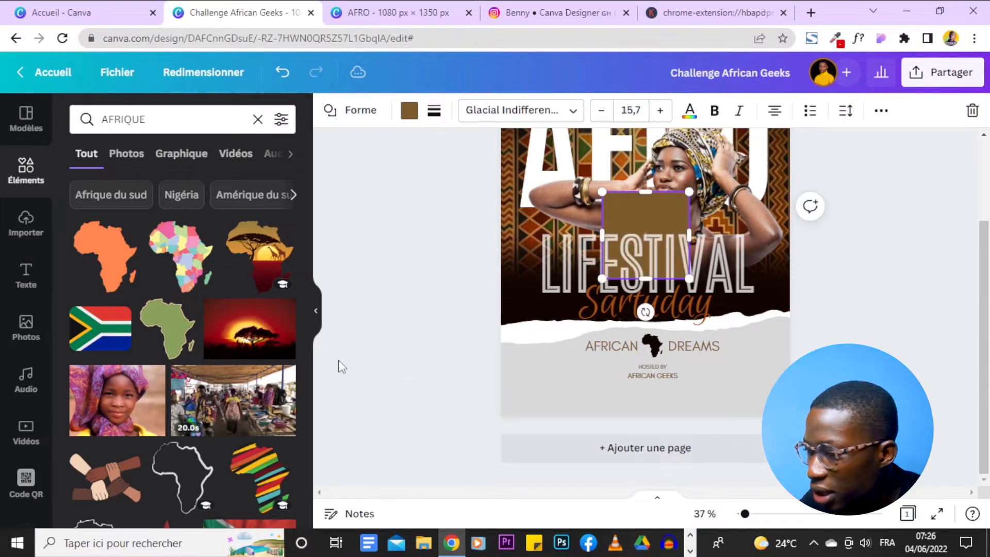
left_click_drag(645, 191, 644, 261)
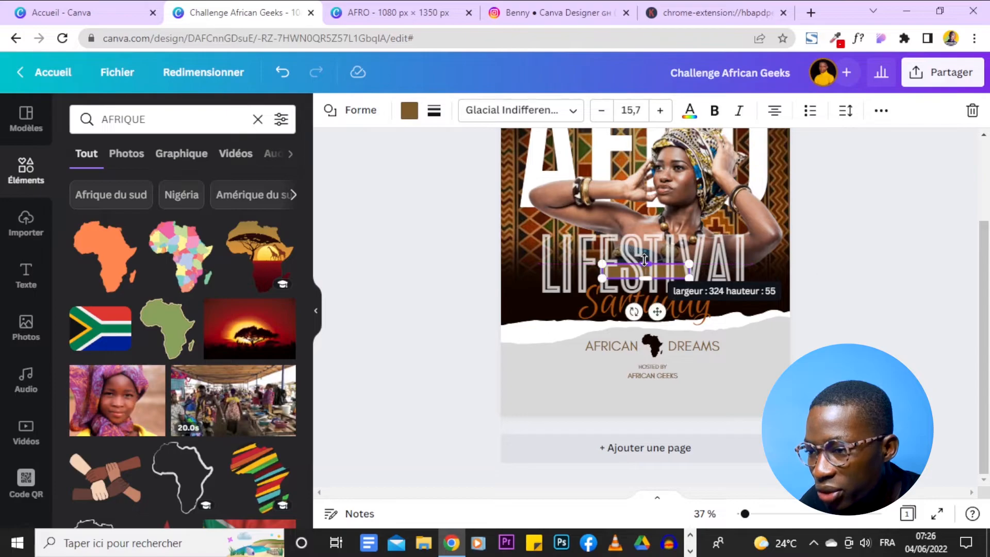
left_click_drag(607, 393, 552, 429)
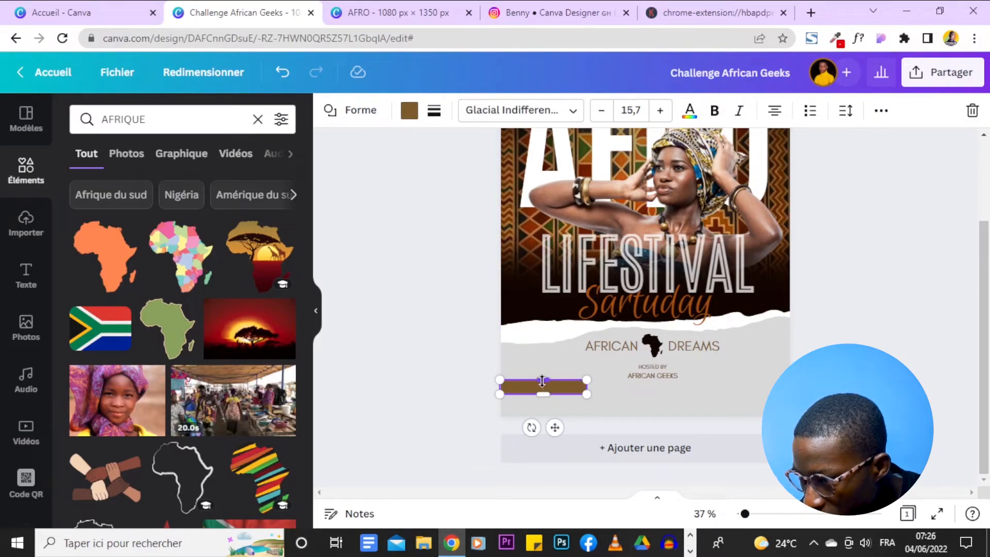
left_click_drag(542, 381, 542, 384)
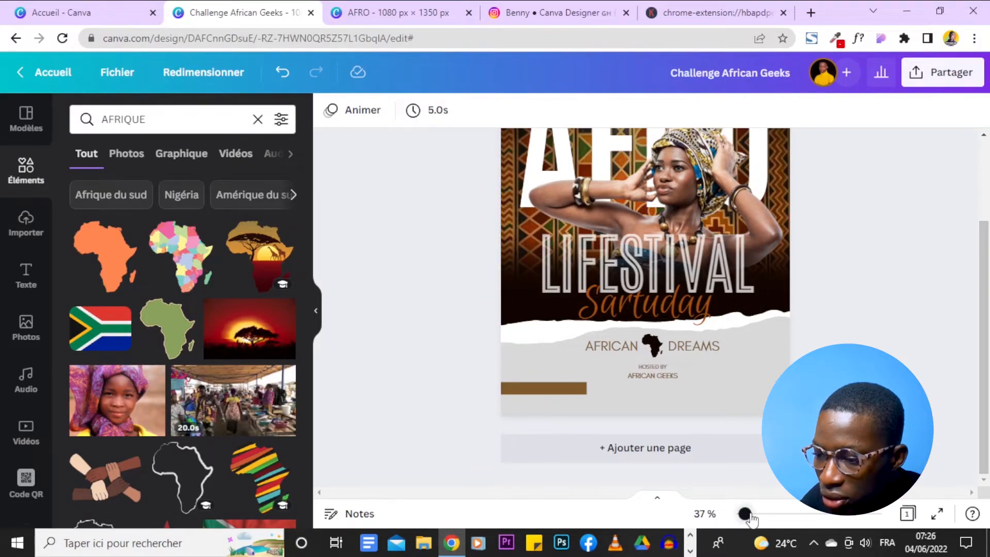
Duplicate the brown bar and align the copy at the same height against the page's right edge.
left_click_drag(751, 519, 756, 522)
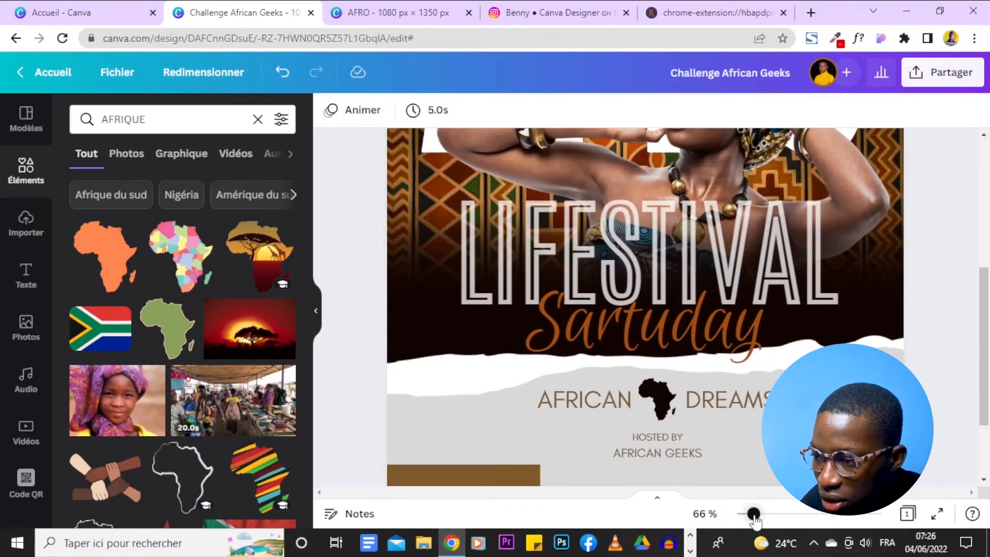
scroll(951, 394, "down", 2)
left_click(526, 375)
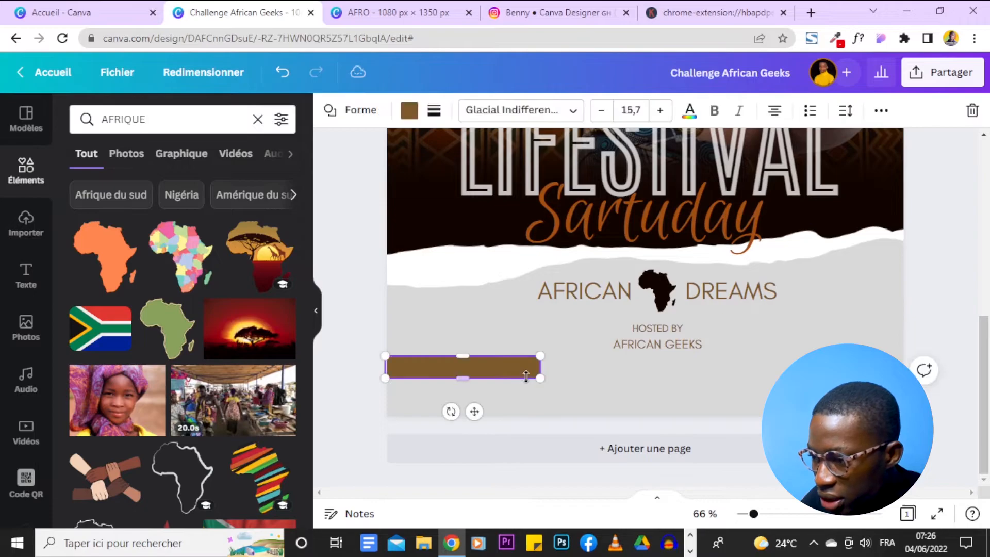
left_click_drag(504, 367, 825, 367)
key("ctrl+d")
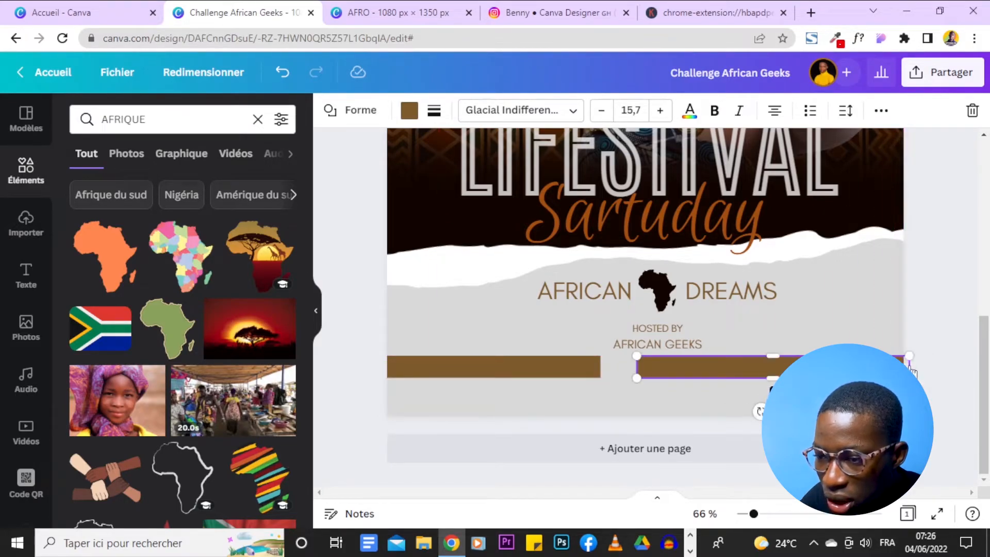
Adjust the inner ends of both brown bars so only a narrow gap separates them at the page's centre.
left_click(929, 306)
left_click(637, 367)
left_click_drag(638, 368, 676, 368)
left_click(598, 367)
left_click_drag(600, 369, 649, 371)
left_click_drag(753, 514, 747, 513)
left_click(618, 372)
Place a copy of the HOSTED BY text block over the left brown bar and clear its wording.
left_click(651, 353)
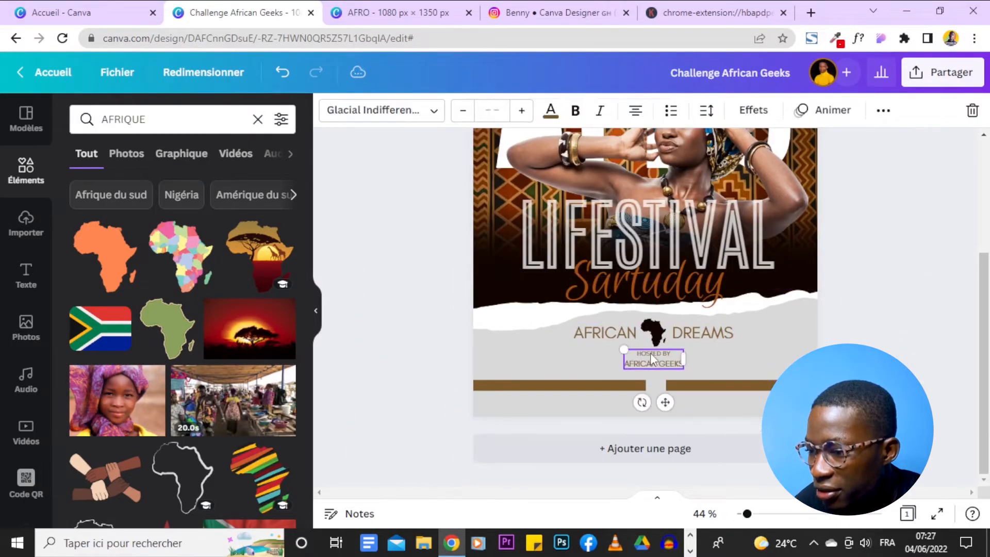
left_click_drag(651, 352, 532, 391)
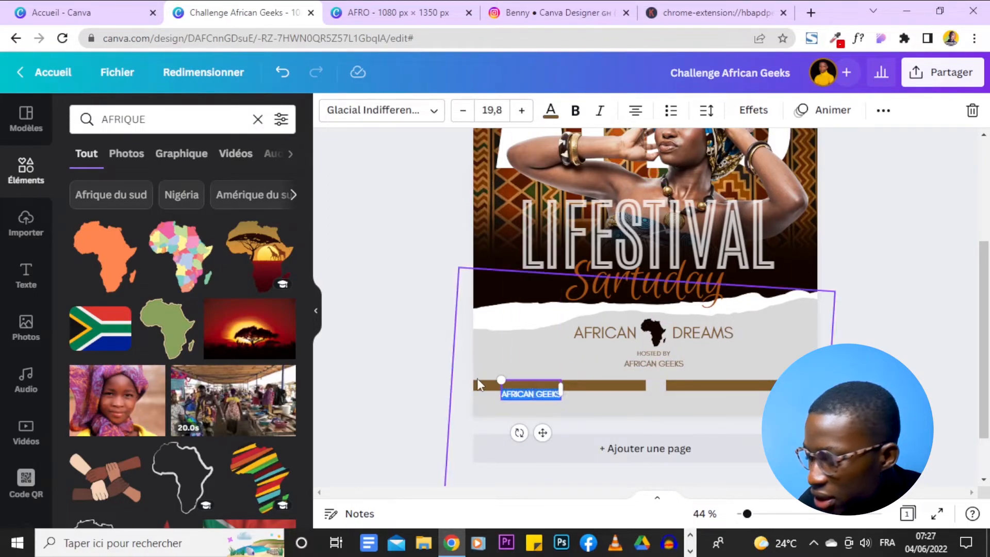
key("BackSpace")
key("BackSpace")
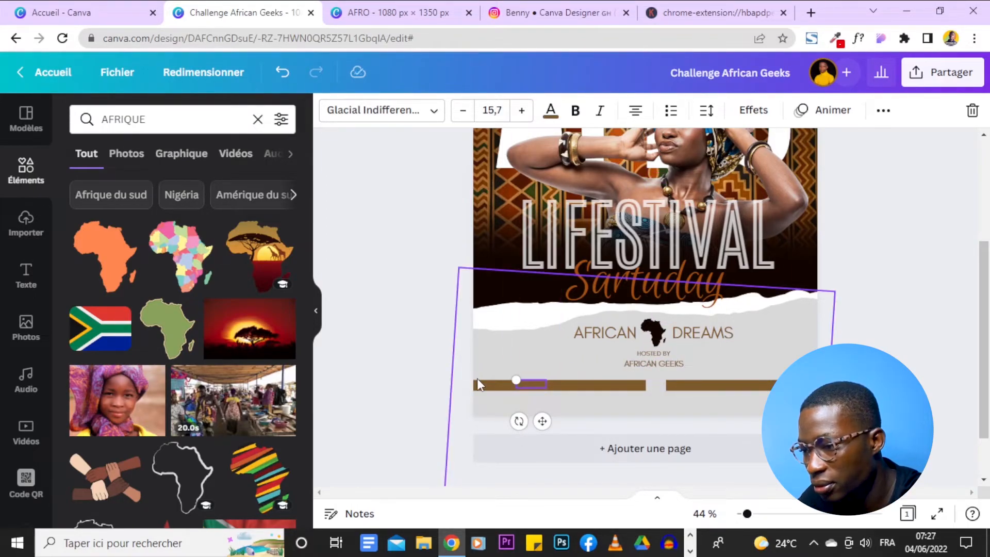
Check the AFRO design's footer wording and enter OSSOU OXFORD STREET, ACCRA GHANA in white on the left brown bar.
left_click(365, 16)
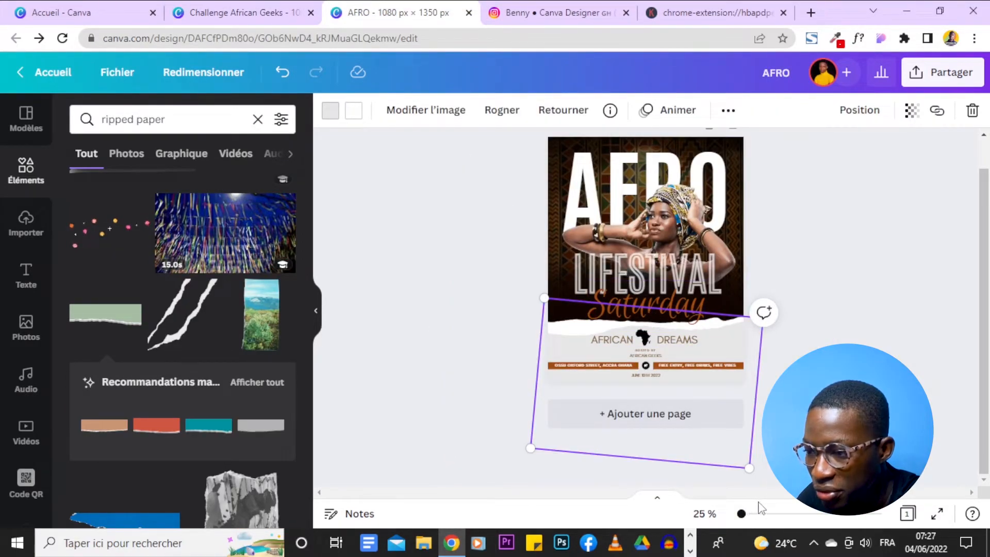
left_click_drag(743, 514, 757, 514)
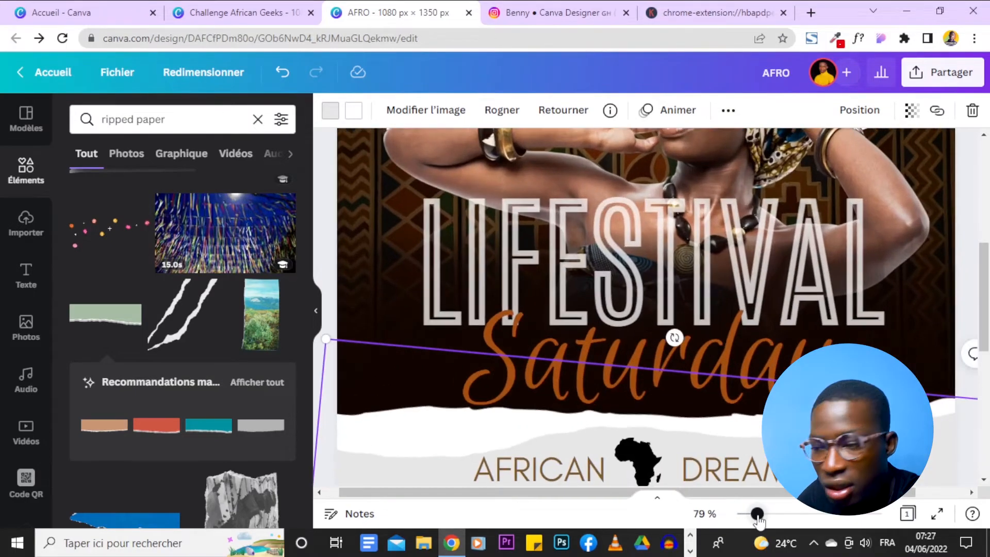
scroll(982, 242, "down", 5)
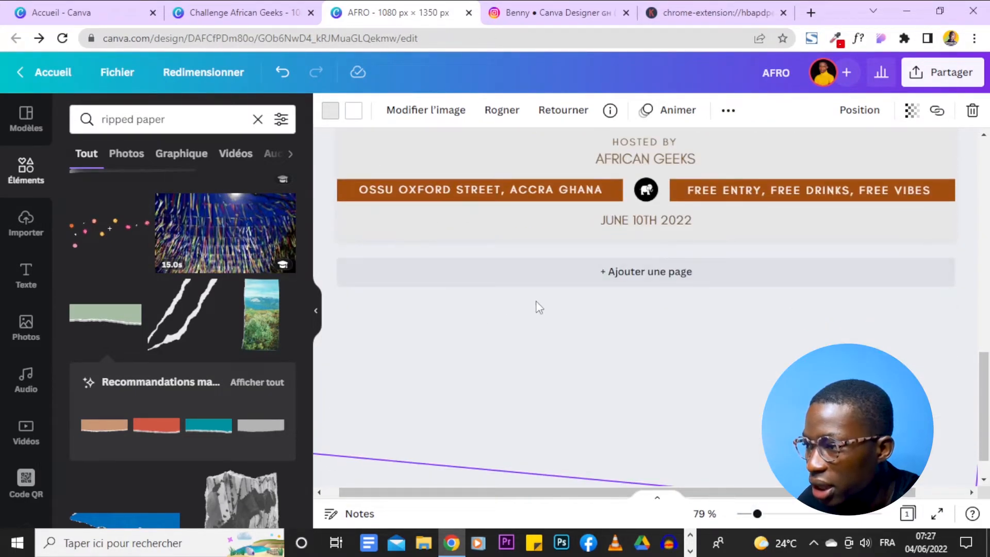
left_click_drag(759, 515, 753, 516)
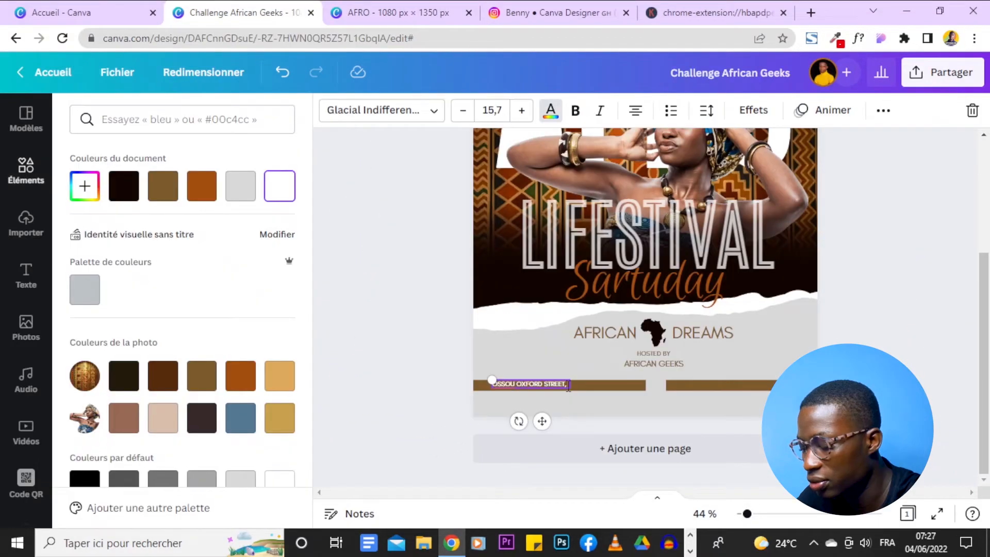
type("ACCRA GHANA")
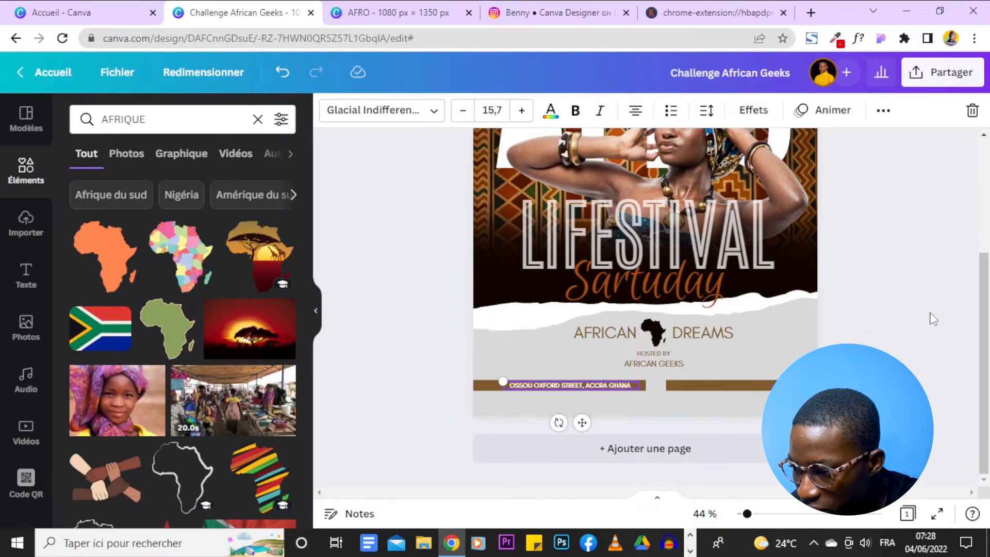
left_click(880, 306)
Duplicate the venue text onto the right brown bar and open the Instagram reference post to check the footer.
left_click(620, 387)
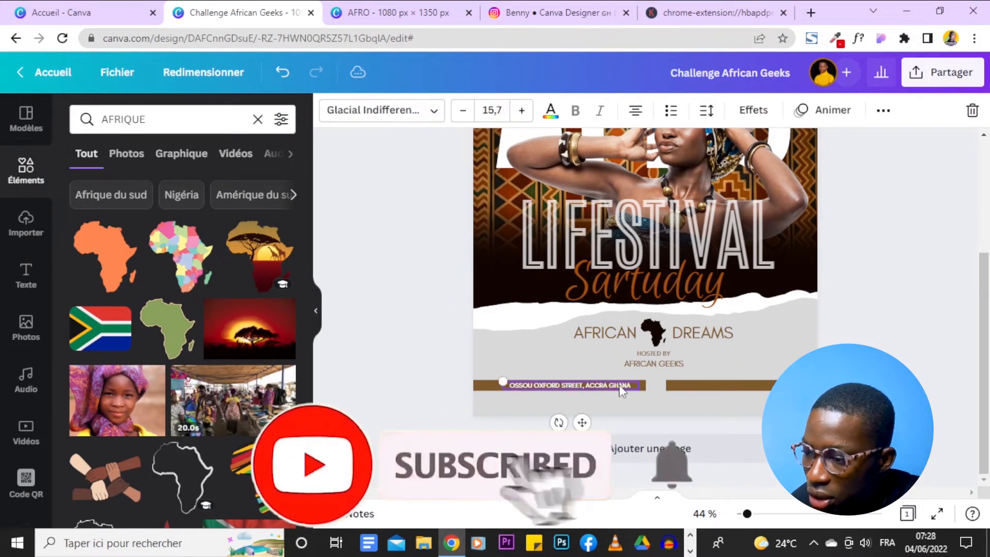
key("ctrl+d")
left_click_drag(621, 393, 766, 386)
left_click(561, 10)
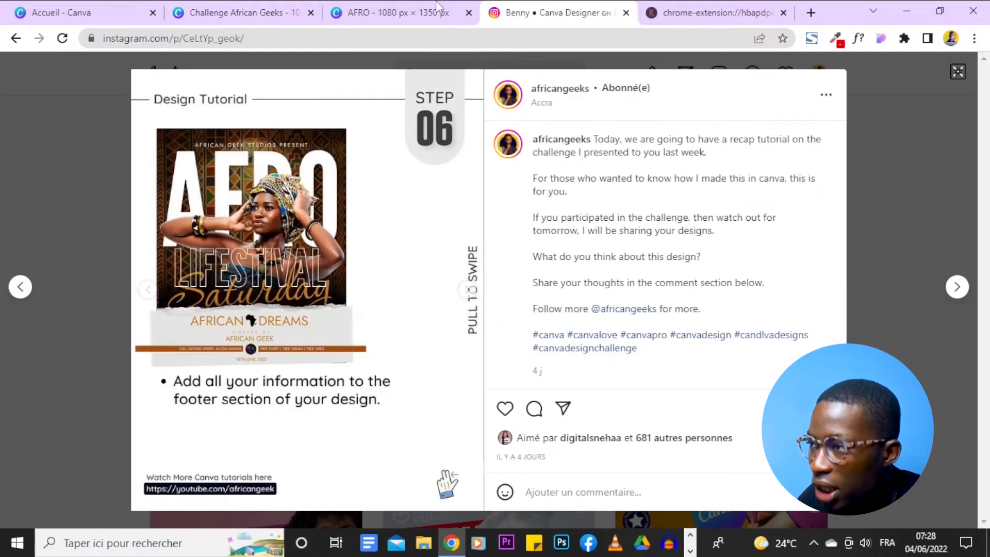
Check the AFRO design's footer wording and replace the right brown bar's text with FREE ENTRY, FREE DRINKS, FREE VIBES.
left_click(439, 6)
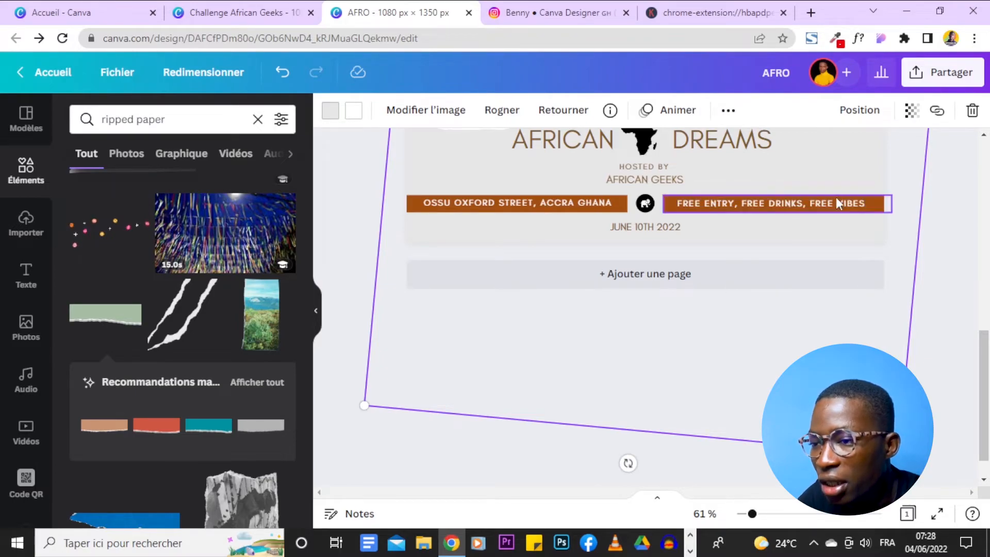
left_click(289, 13)
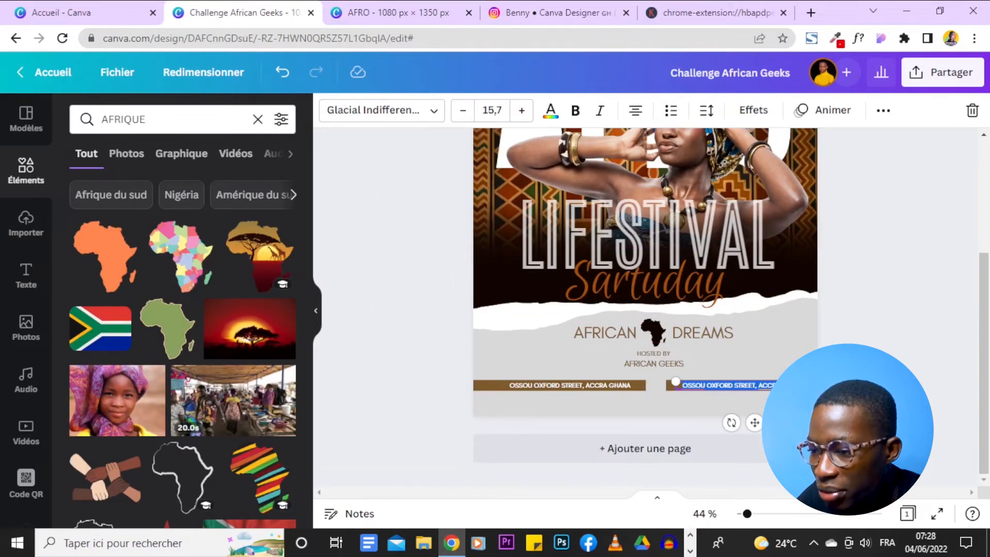
type("FREE ENTRY, FREE DRIN")
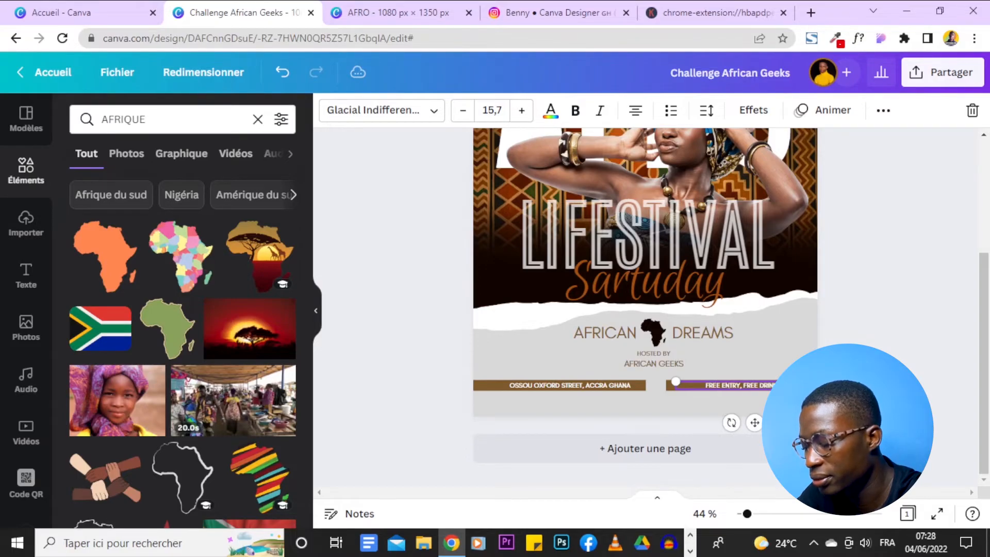
type("S")
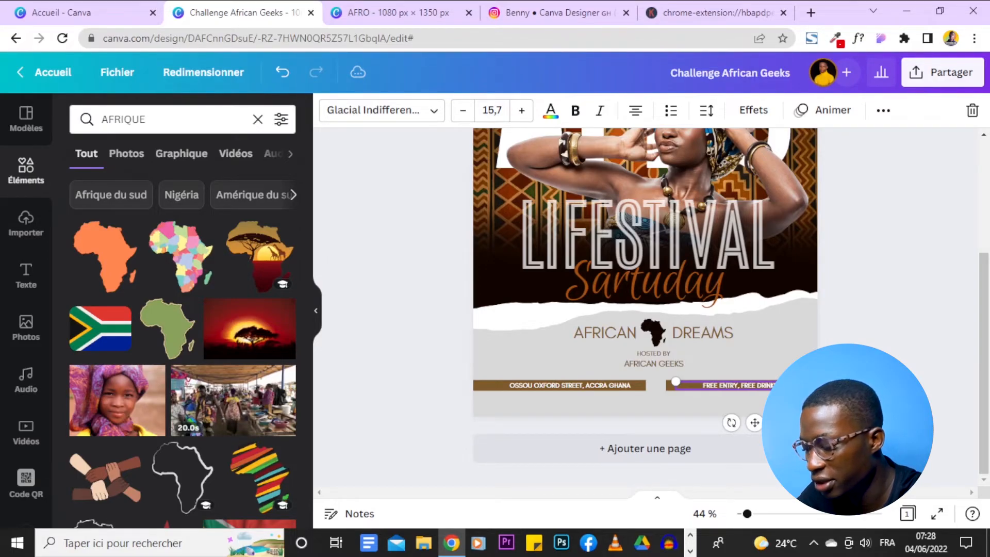
type("FO")
type("REE")
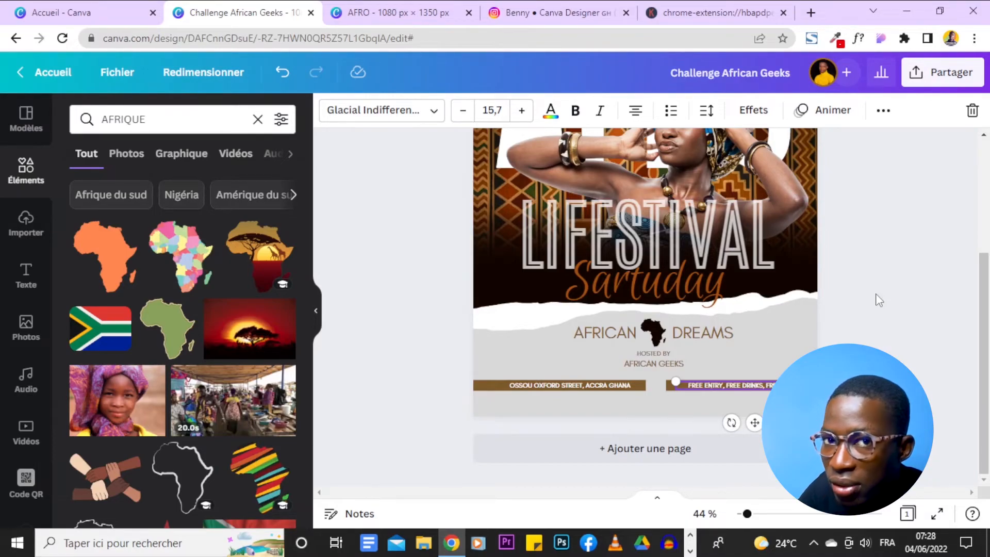
left_click(878, 301)
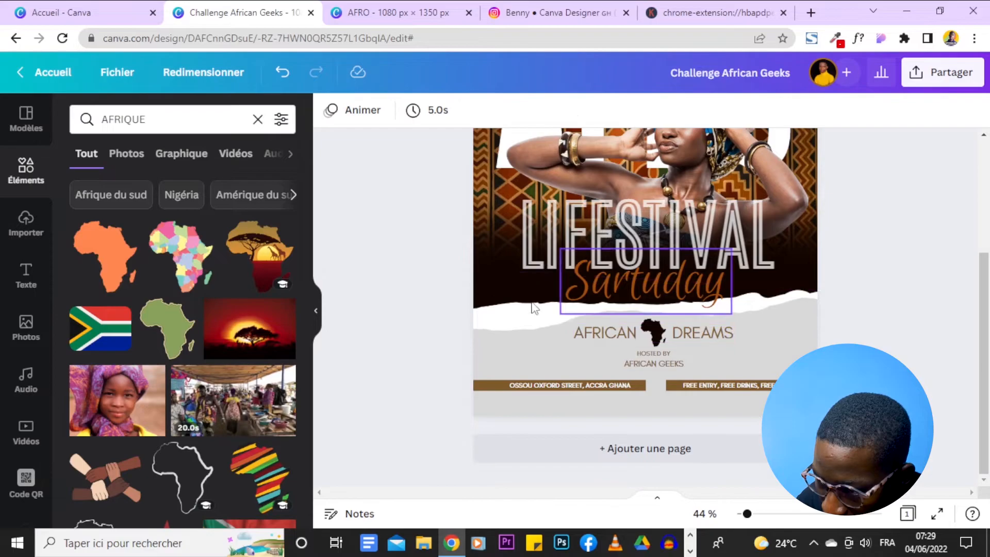
Search the elements for "logo africa", add the round elephant logo to the page and recolour its teal circle black.
double_click(143, 118)
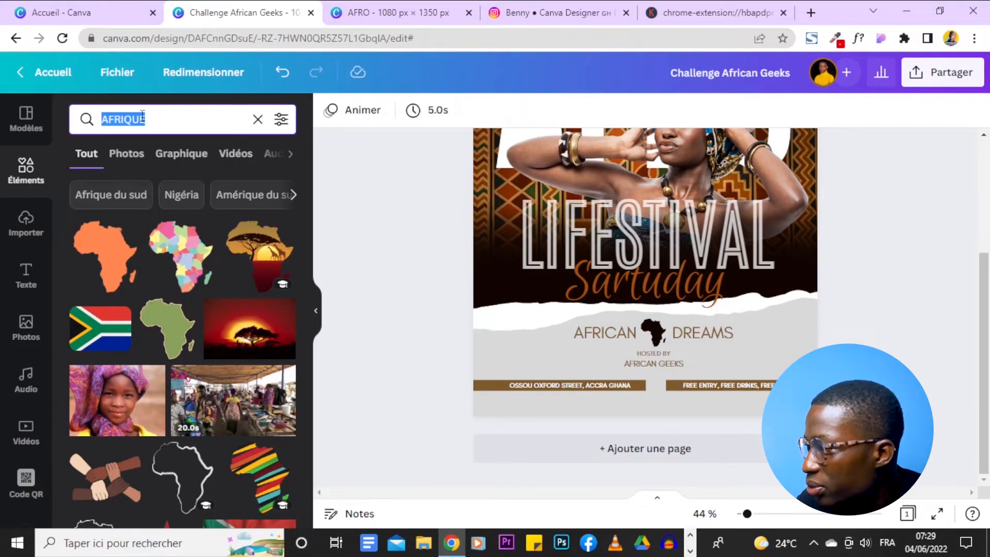
type("LOGO")
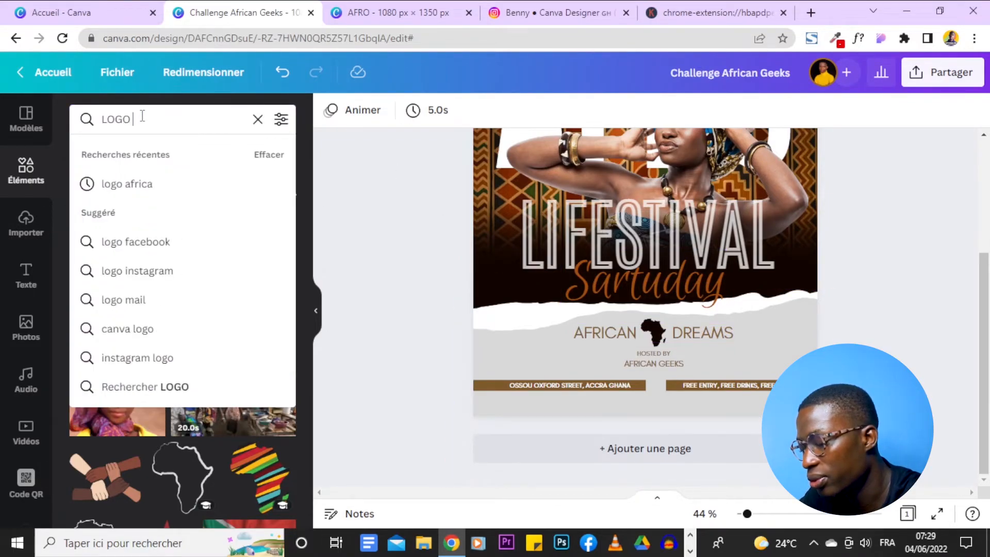
left_click(175, 192)
scroll(240, 402, "down", 1)
scroll(240, 403, "down", 10)
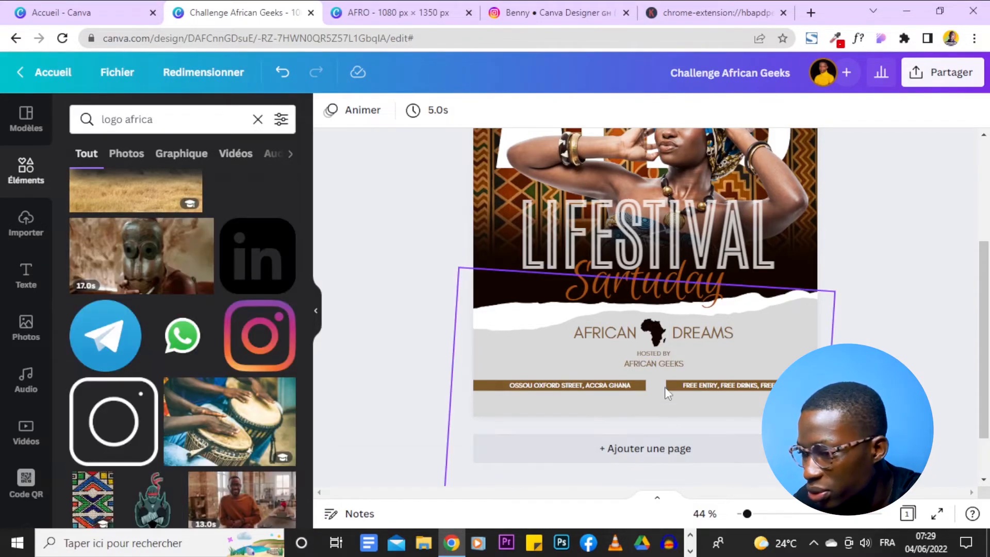
scroll(201, 332, "down", 5)
scroll(201, 333, "up", 6)
scroll(201, 333, "down", 8)
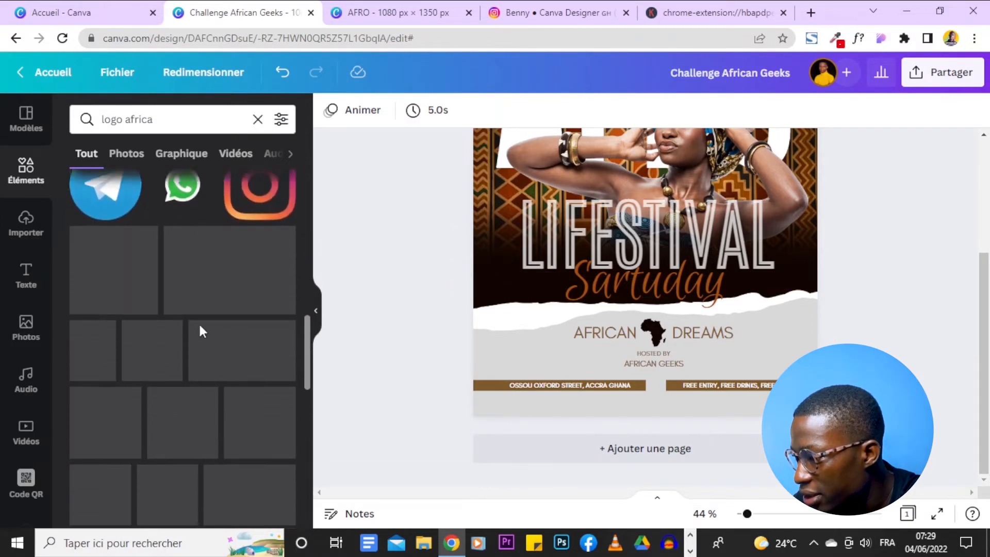
scroll(203, 325, "down", 5)
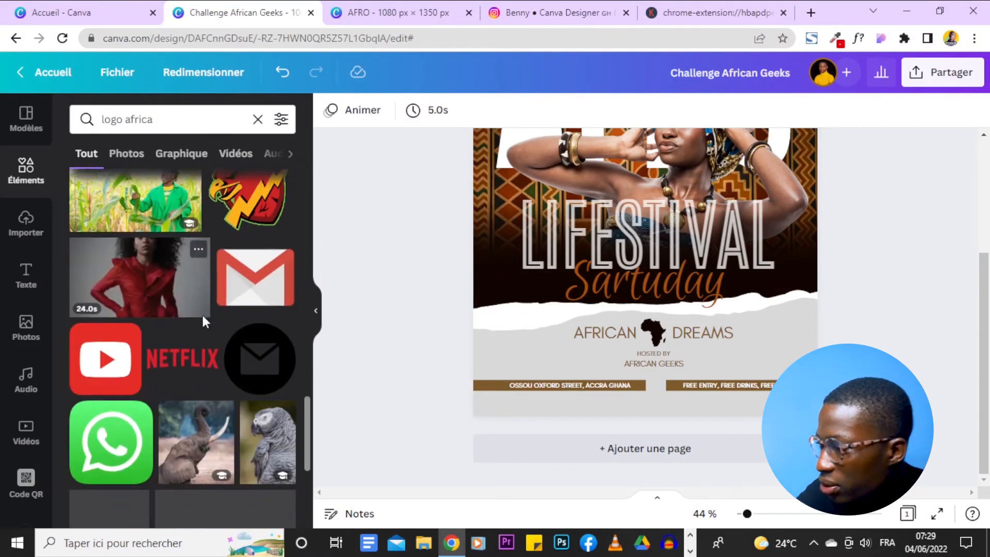
scroll(202, 319, "down", 3)
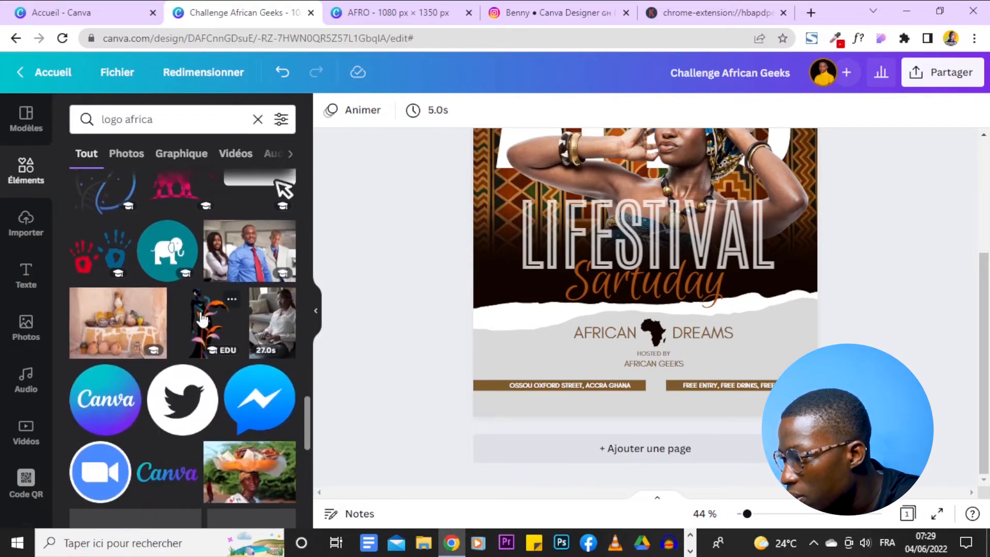
left_click(165, 249)
left_click(330, 110)
left_click(163, 186)
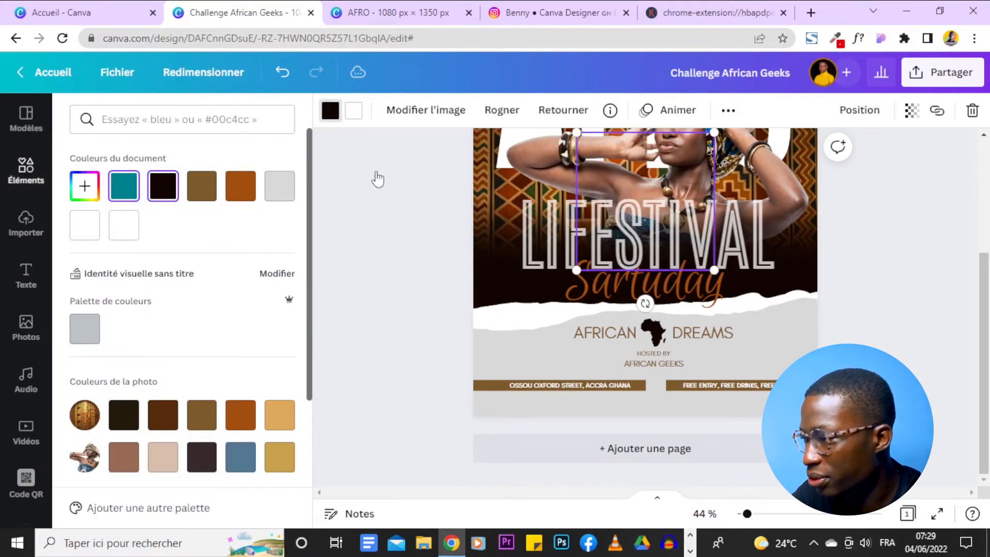
Shrink the elephant logo to a small badge and place it in the gap between the two brown bars.
left_click_drag(714, 133, 637, 285)
left_click_drag(599, 289, 666, 427)
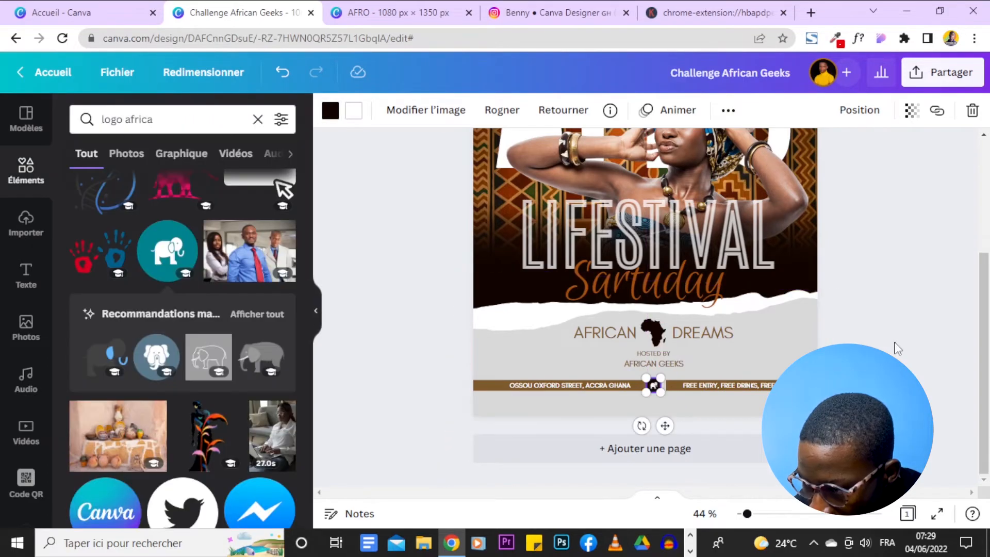
left_click(895, 347)
Shorten the inner end of the left brown bar to leave a gap beside the elephant logo matching the right side.
left_click(485, 387)
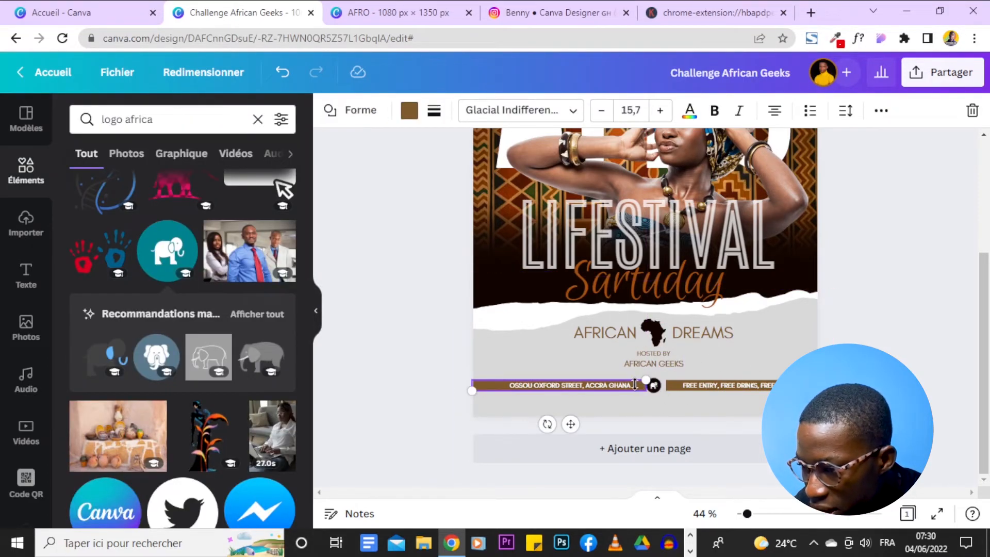
left_click_drag(747, 514, 767, 514)
scroll(603, 341, "down", 3)
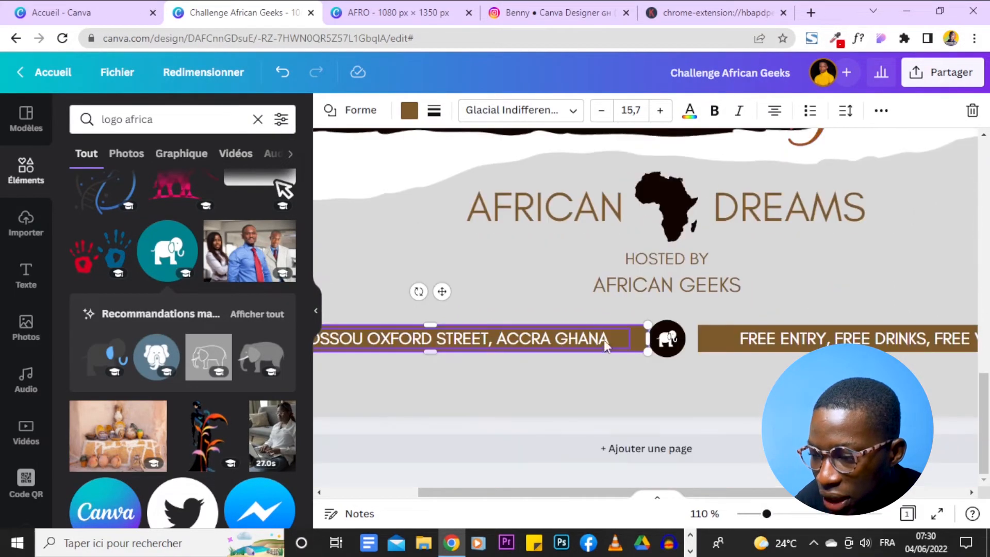
left_click_drag(650, 341, 636, 342)
left_click(708, 343)
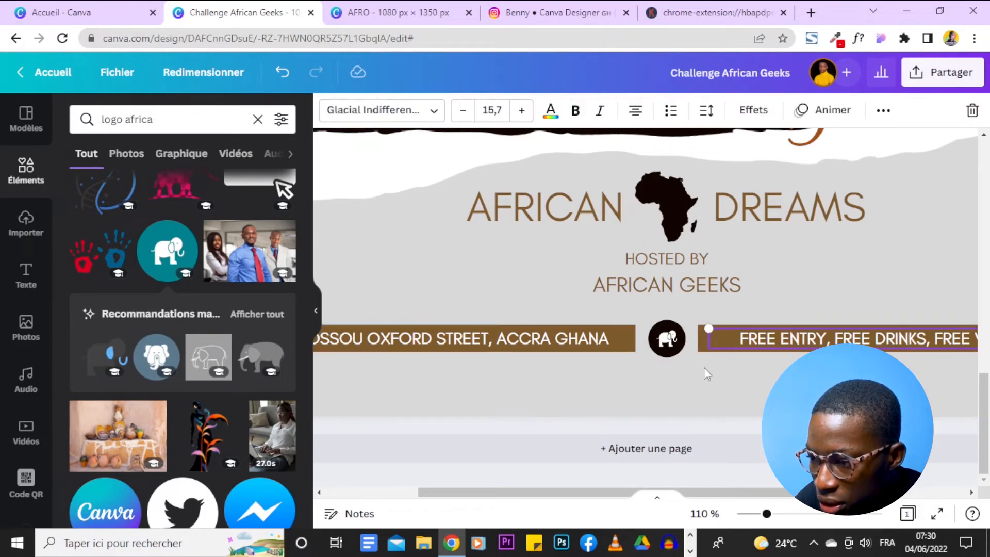
left_click_drag(767, 513, 749, 513)
left_click(852, 318)
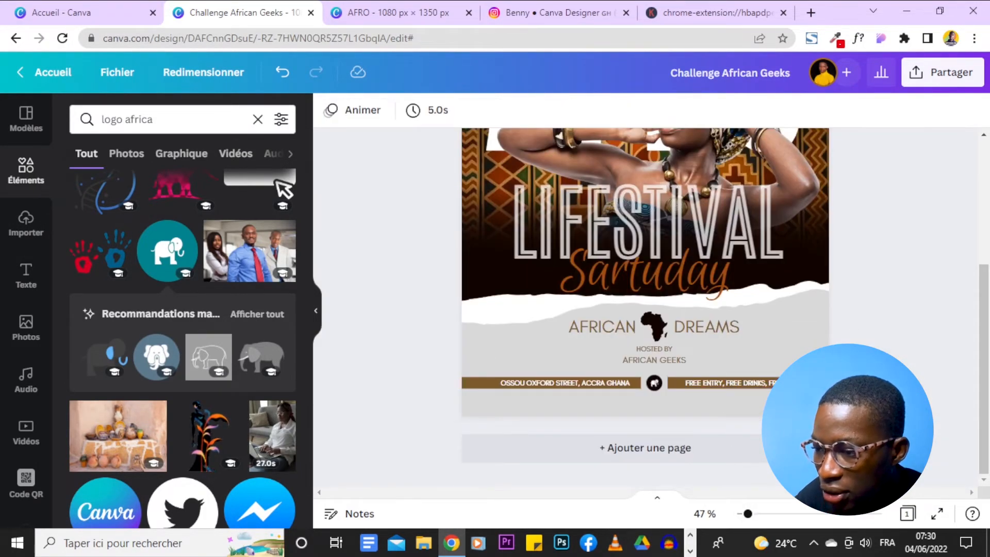
Check the AFRO design's date line and add JUNE 10TH 2022 as small text centred beneath the elephant logo, using a copy of the AFRICAN text.
left_click(392, 12)
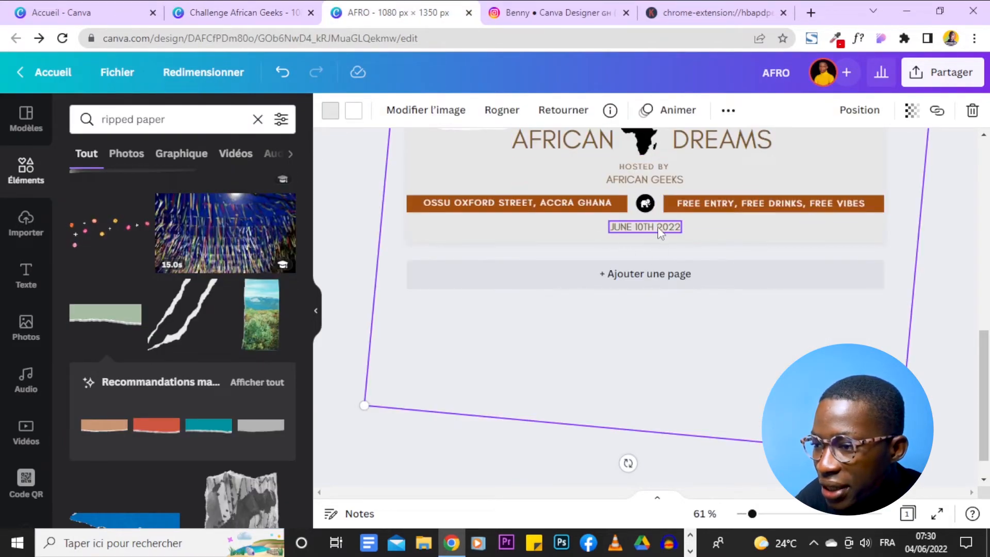
left_click(264, 9)
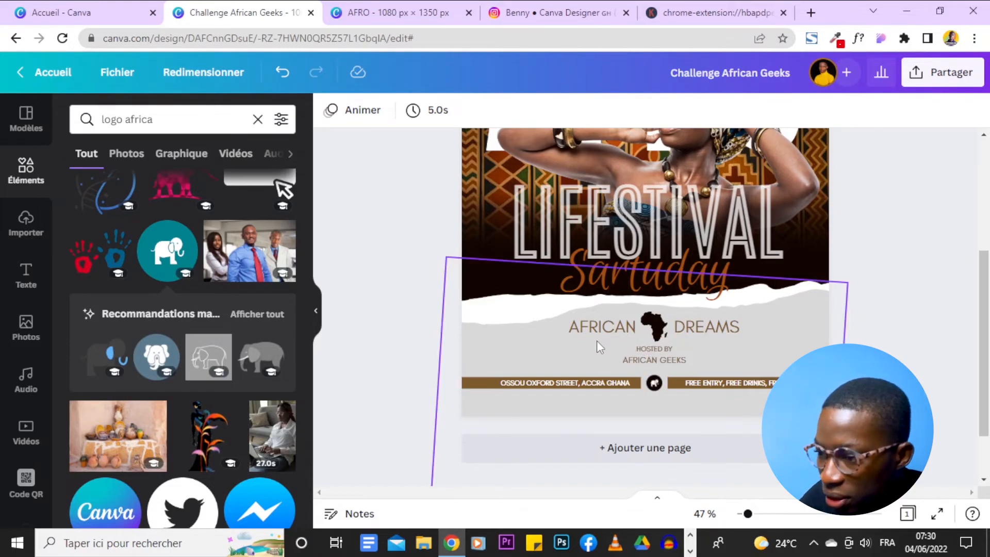
left_click_drag(618, 329, 641, 414)
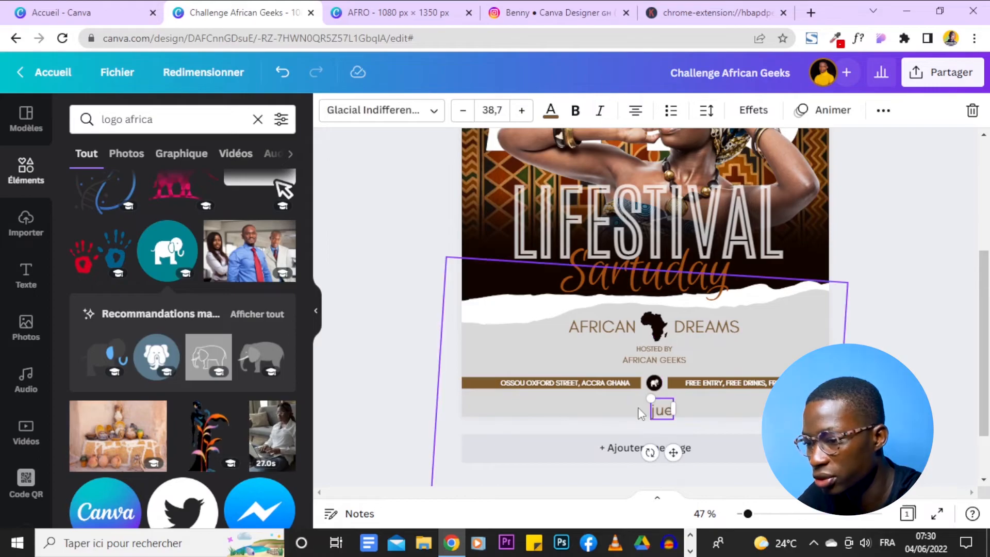
type("JUNE 10TH")
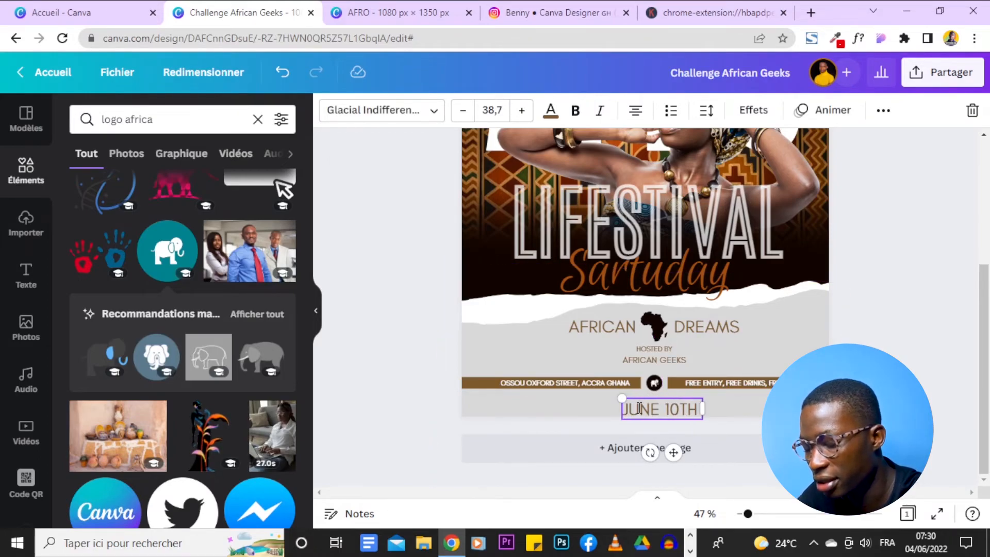
type(" 20")
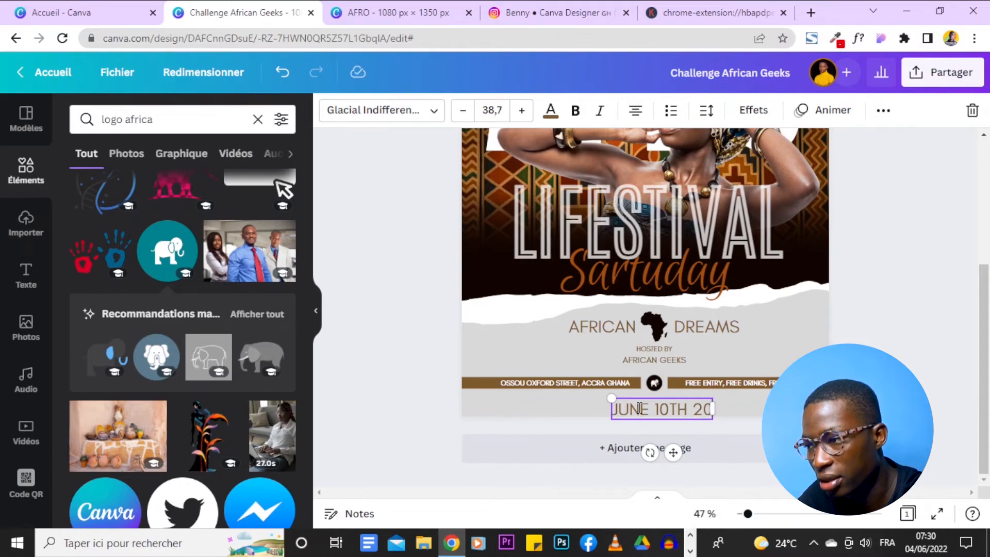
type("22")
scroll(640, 407, "up", 1)
scroll(944, 283, "down", 1)
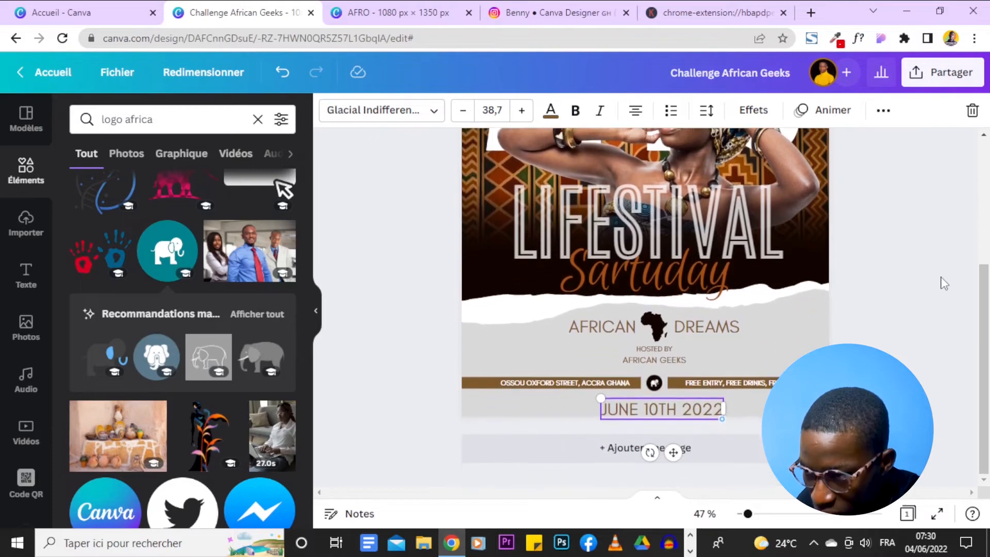
left_click(872, 322)
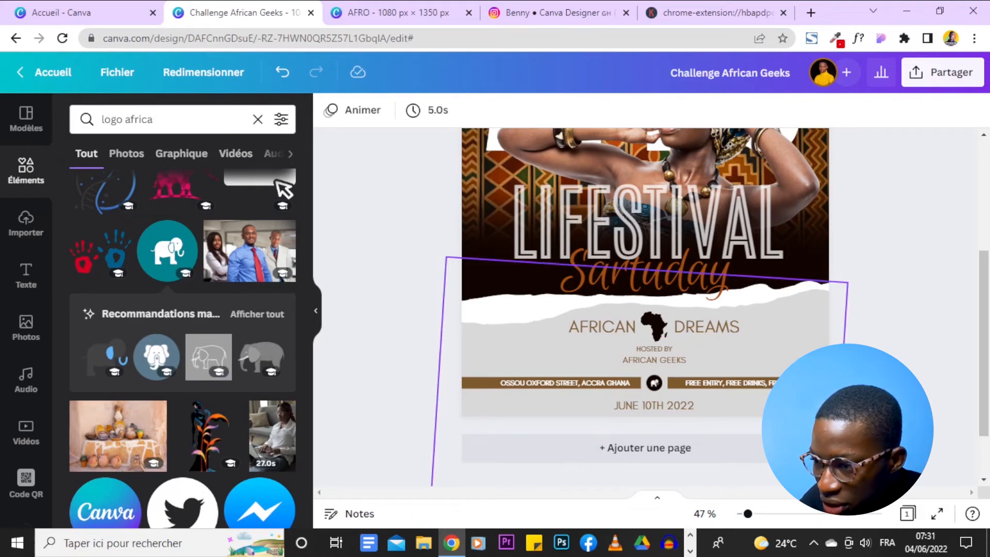
Lock the grey torn-paper image so that it stays out of selections made over the footer.
left_click_drag(441, 376, 729, 386)
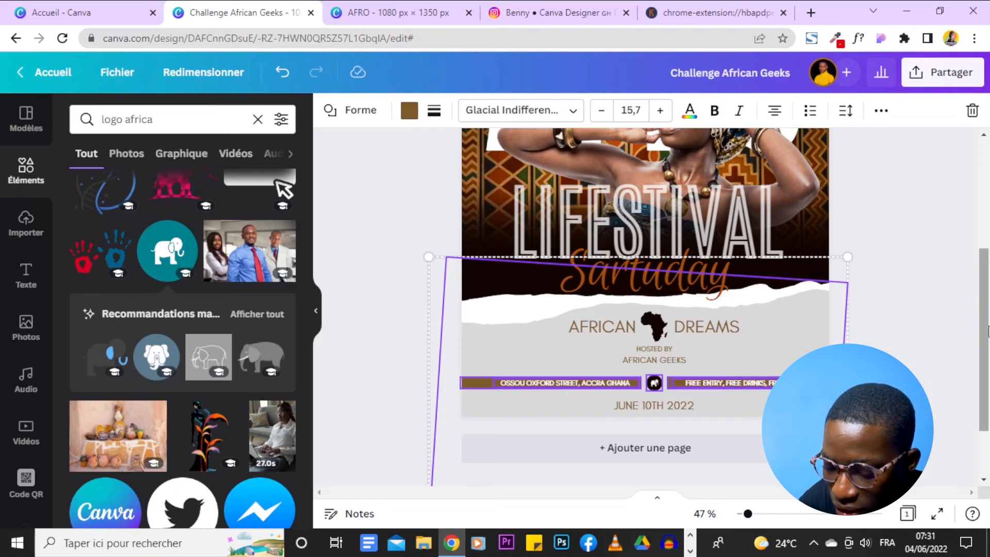
left_click(891, 344)
left_click(812, 333)
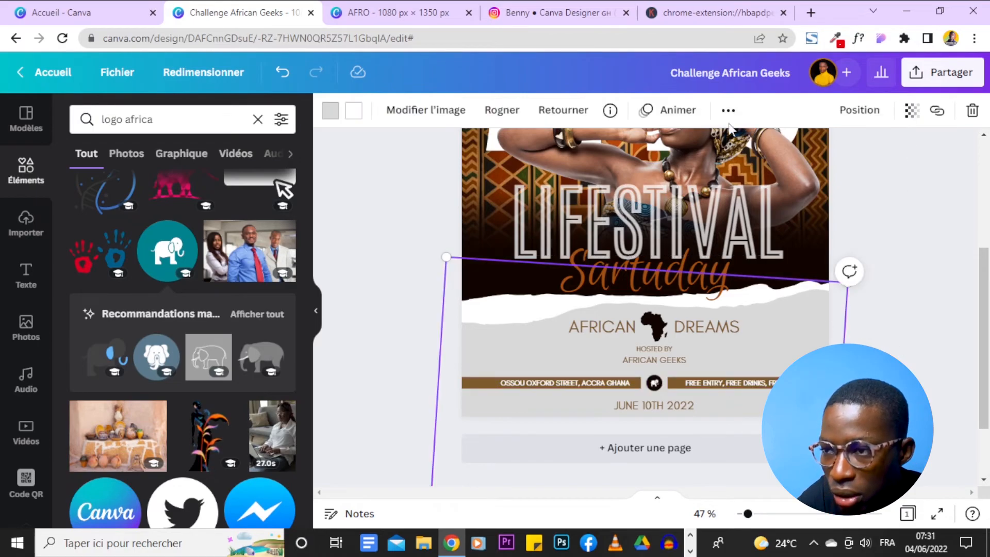
left_click(728, 109)
left_click(698, 147)
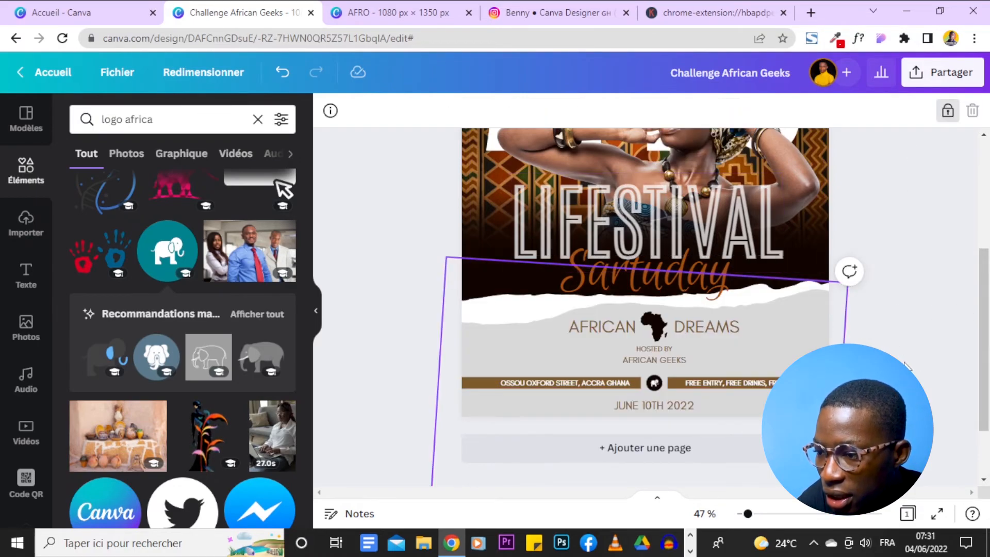
Select both brown bars with their texts and the elephant logo and nudge them up slightly, closer to AFRICAN GEEKS.
left_click_drag(694, 397, 596, 396)
key("Up")
key("Up")
key("Up")
key("Up")
key("Up")
key("Up")
key("Up")
key("Up")
key("Up")
key("Up")
key("Up")
key("Up")
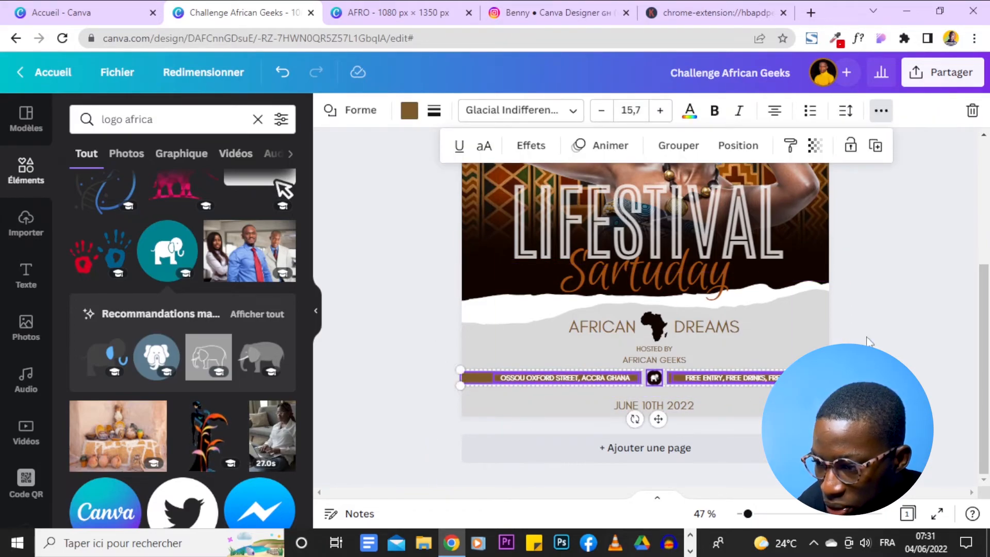
Compare the whole poster with the AFRO design and the slides of the Instagram reference post.
key("ctrl+Tab")
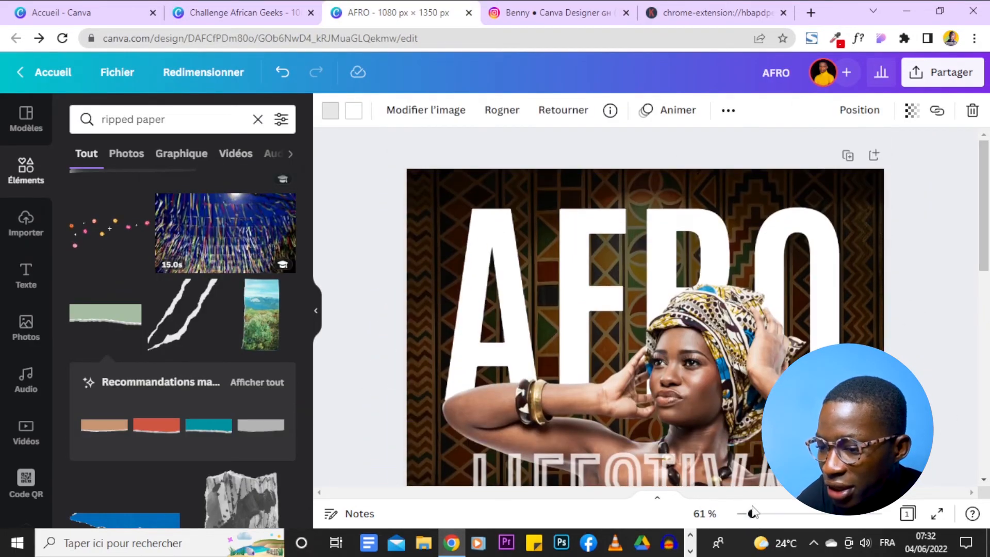
mouse_move(752, 514)
left_mouse_down()
mouse_move(736, 515)
mouse_move(744, 513)
left_mouse_up()
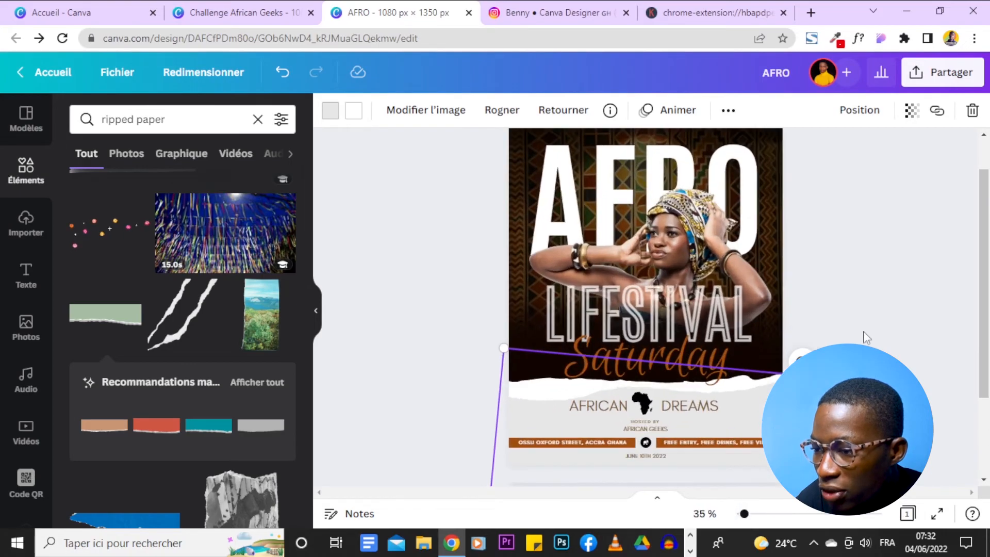
left_click(531, 18)
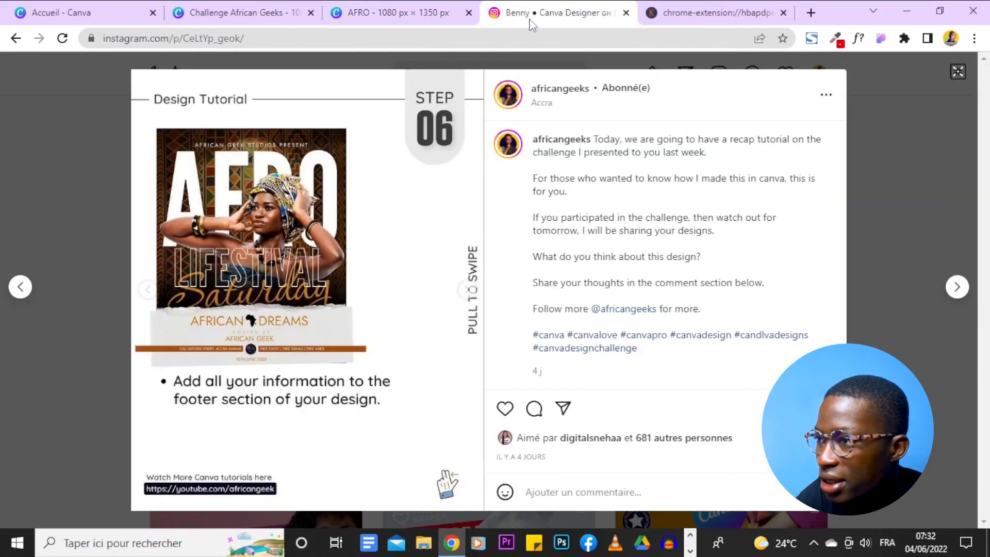
left_click(466, 291)
left_click(151, 291)
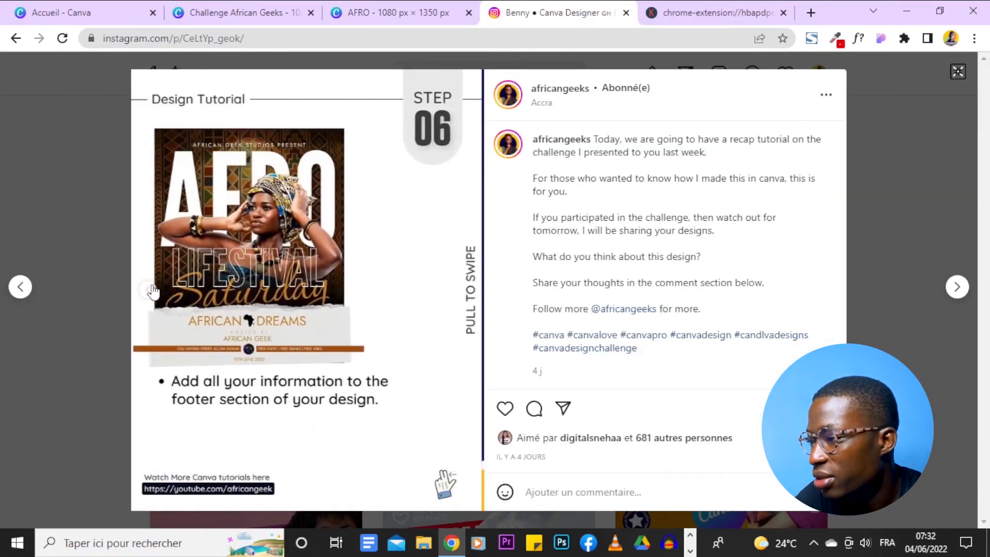
left_click(155, 292)
left_click(292, 9)
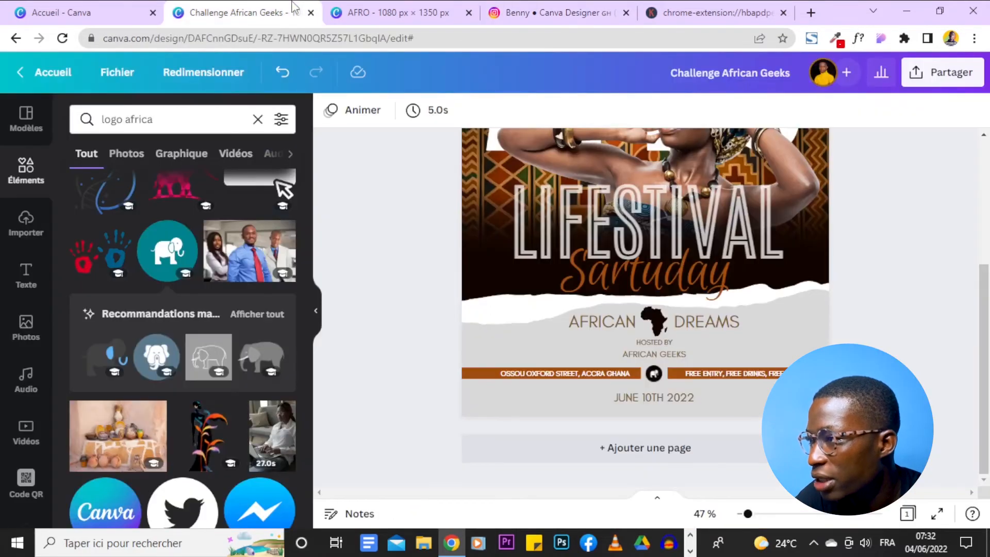
left_click_drag(748, 514, 745, 514)
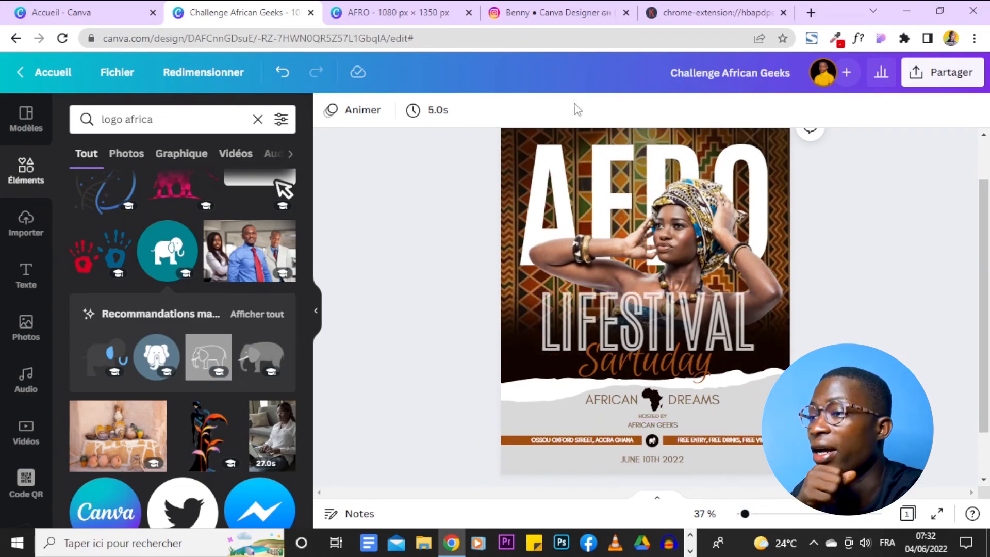
Return to the Instagram reference post, close it and browse the other Canva poster designs on the creator's profile.
left_click(537, 4)
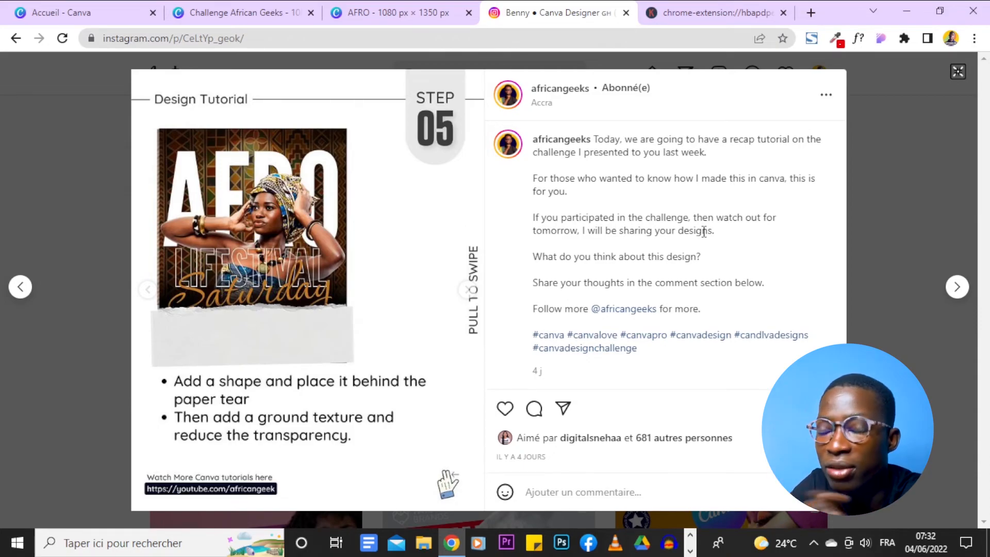
left_click(392, 13)
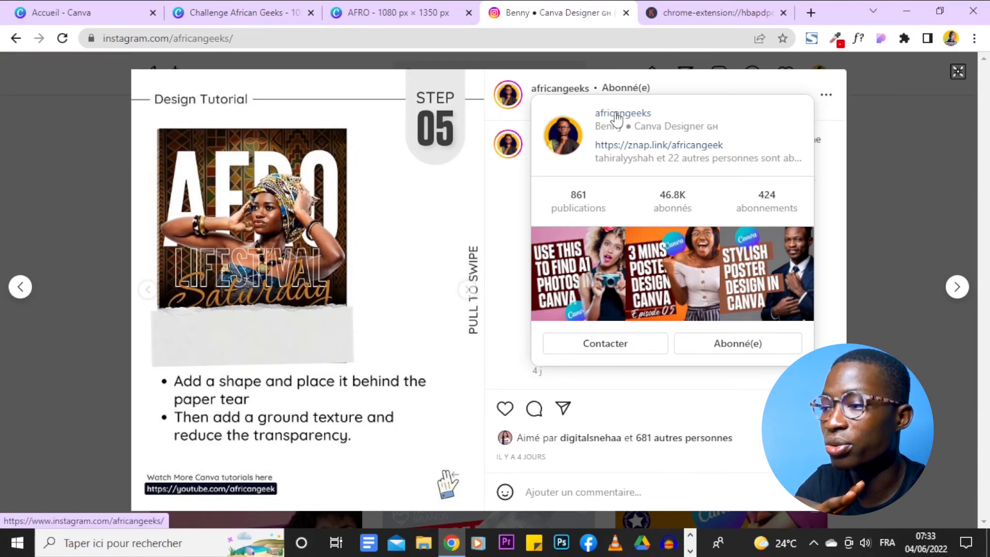
left_click(936, 161)
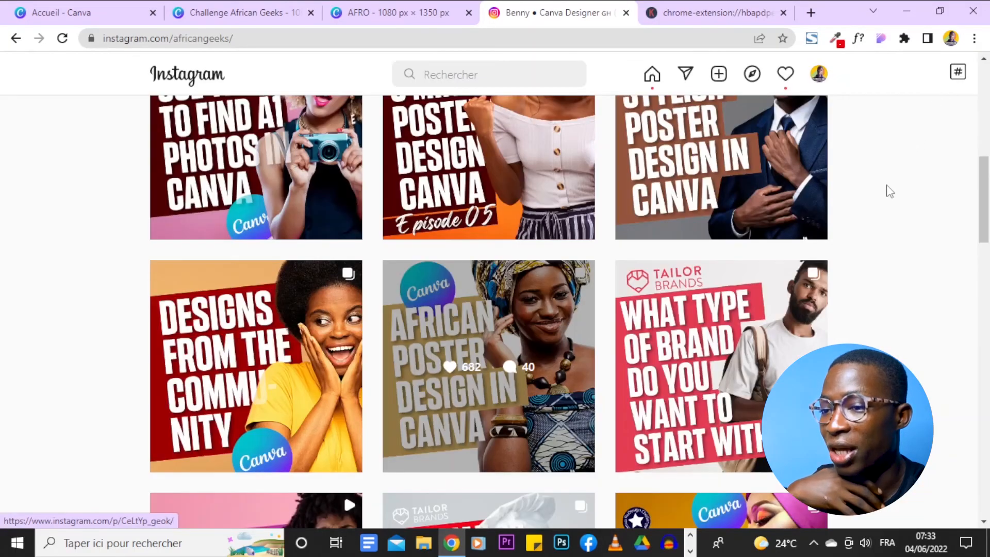
scroll(818, 234, "up", 5)
scroll(822, 232, "down", 5)
scroll(822, 232, "down", 5)
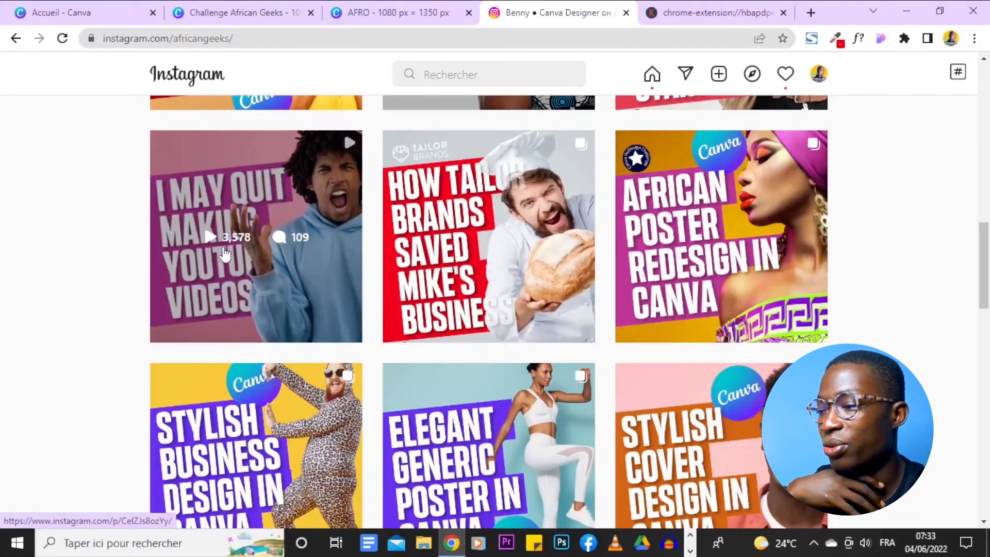
scroll(790, 207, "down", 8)
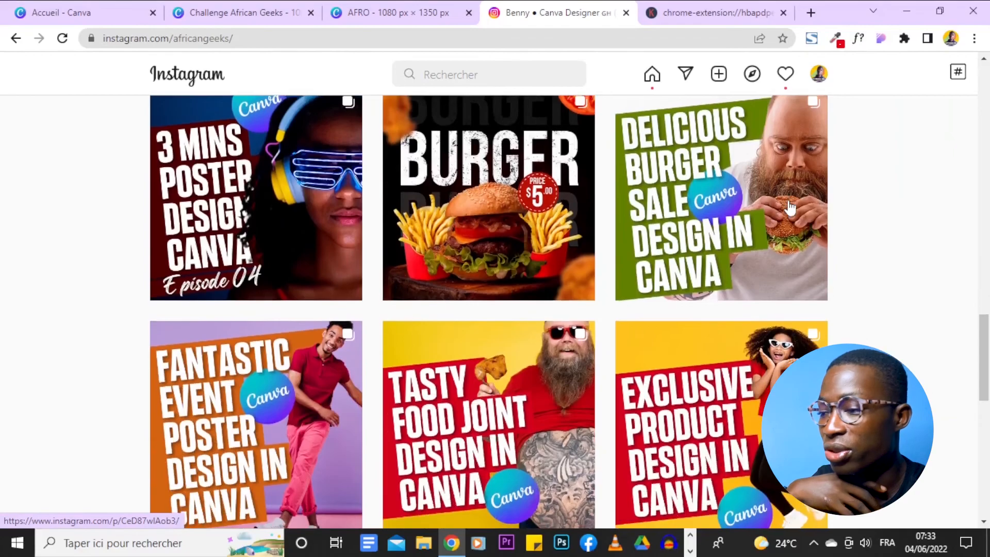
scroll(803, 205, "up", 1)
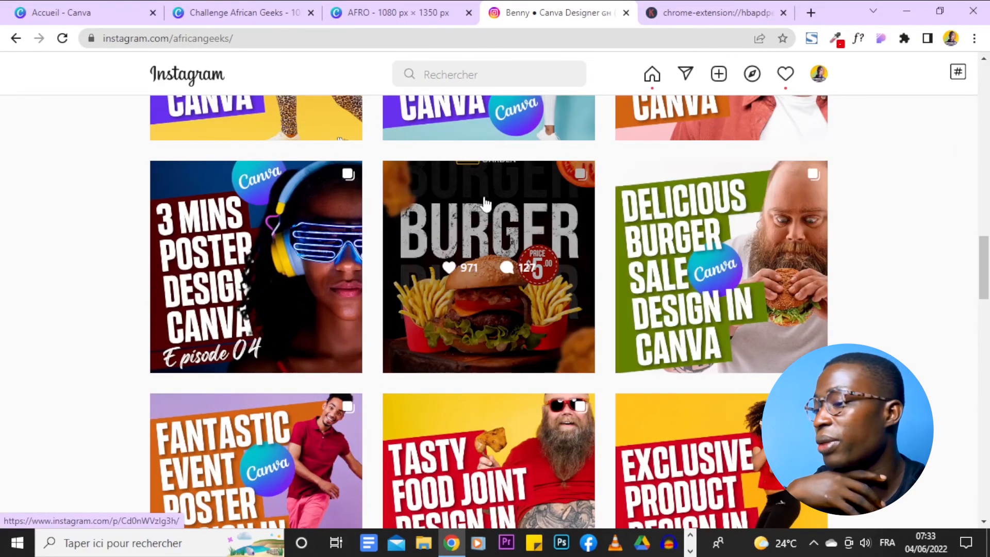
Open the profile's Burger Garden poster post and view its slides through to the Pepsi design.
left_click(547, 216)
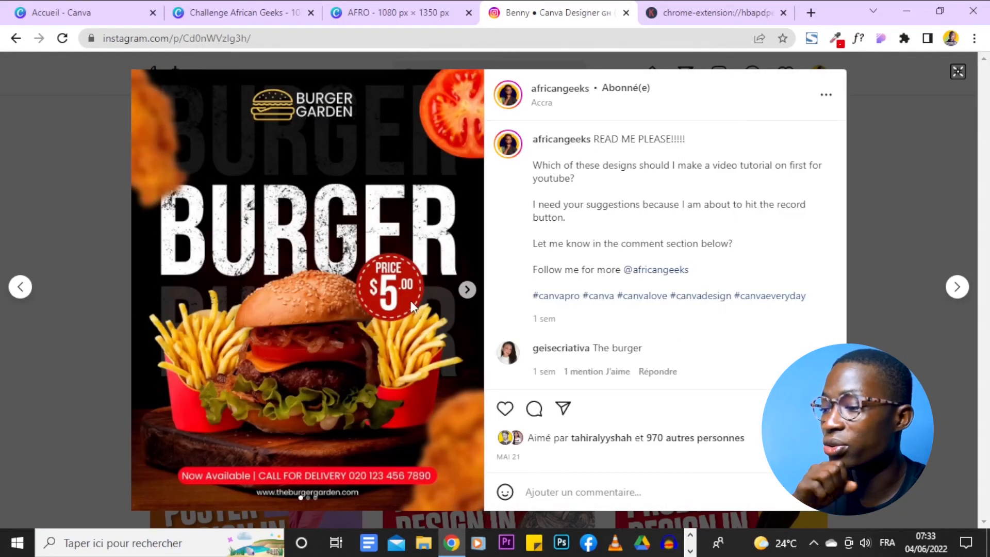
left_click(468, 291)
left_click(468, 291)
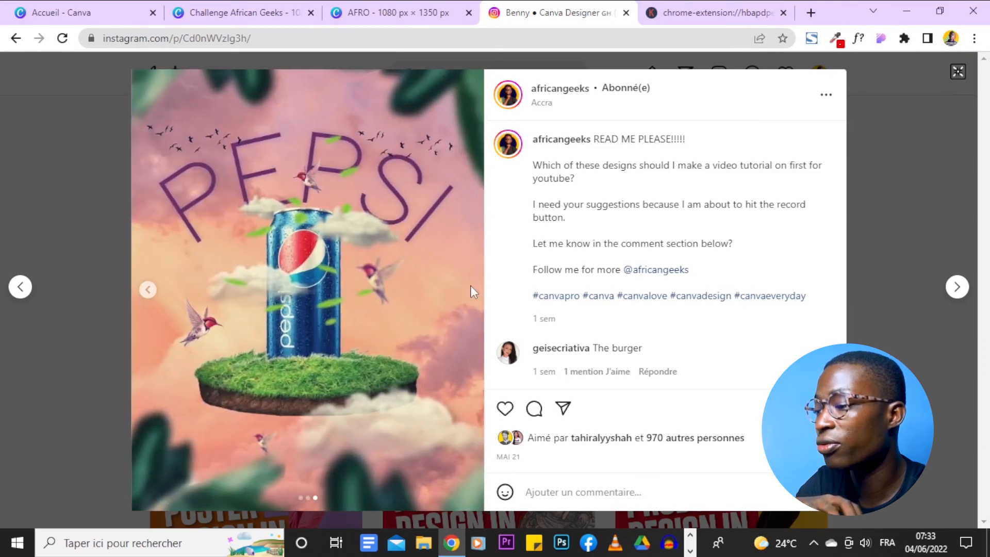